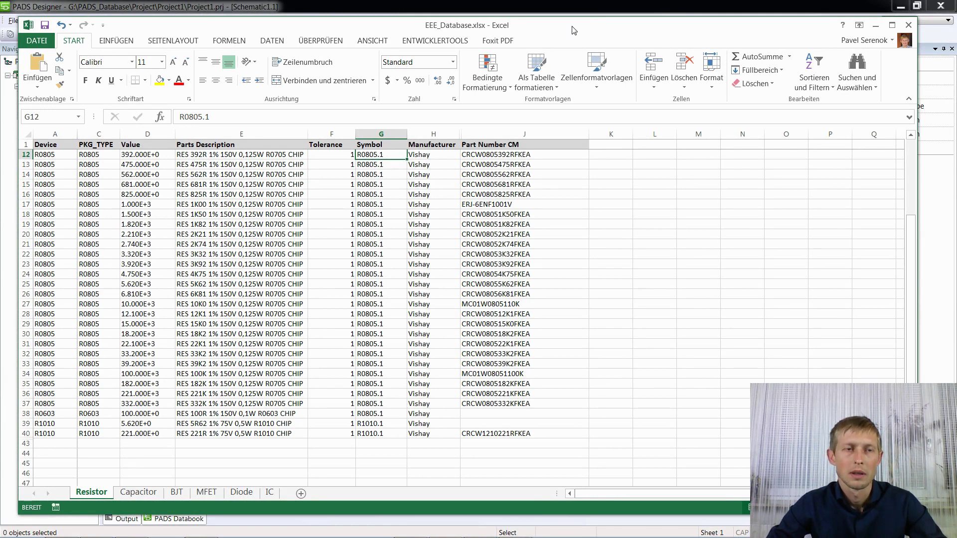
# Check the value stored in cell D12, then select the whole Value column D.
pyautogui.moveTo(55, 134); pyautogui.dragTo(505, 145)
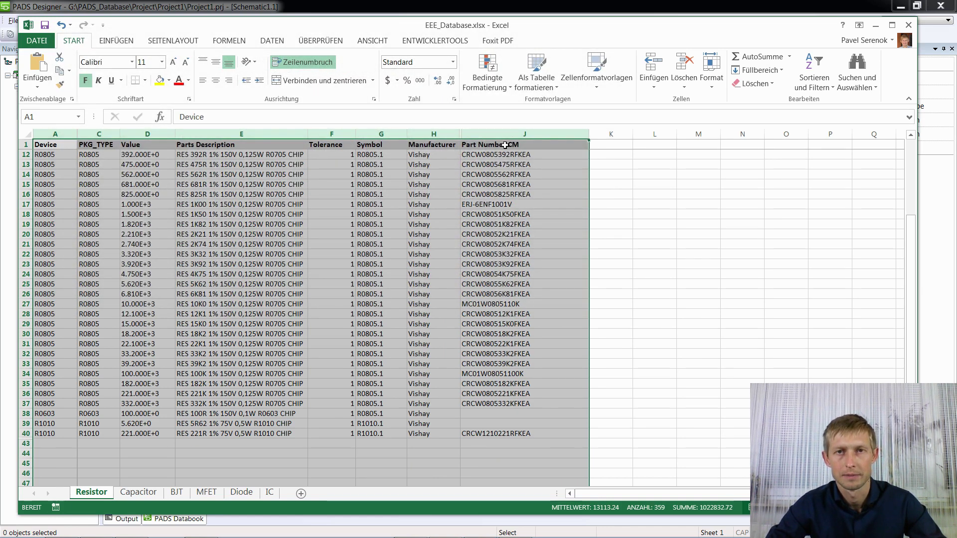
pyautogui.click(331, 194)
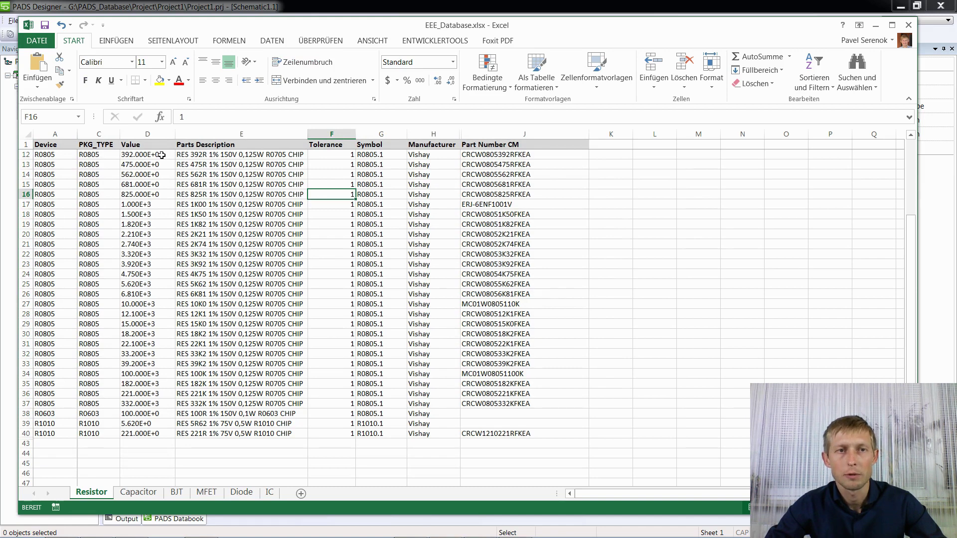
pyautogui.click(157, 154)
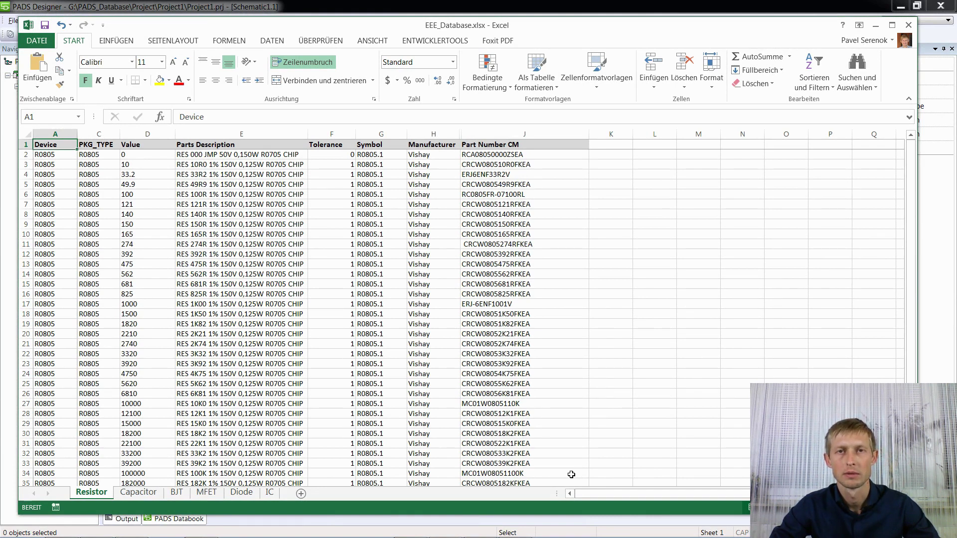
pyautogui.click(146, 135)
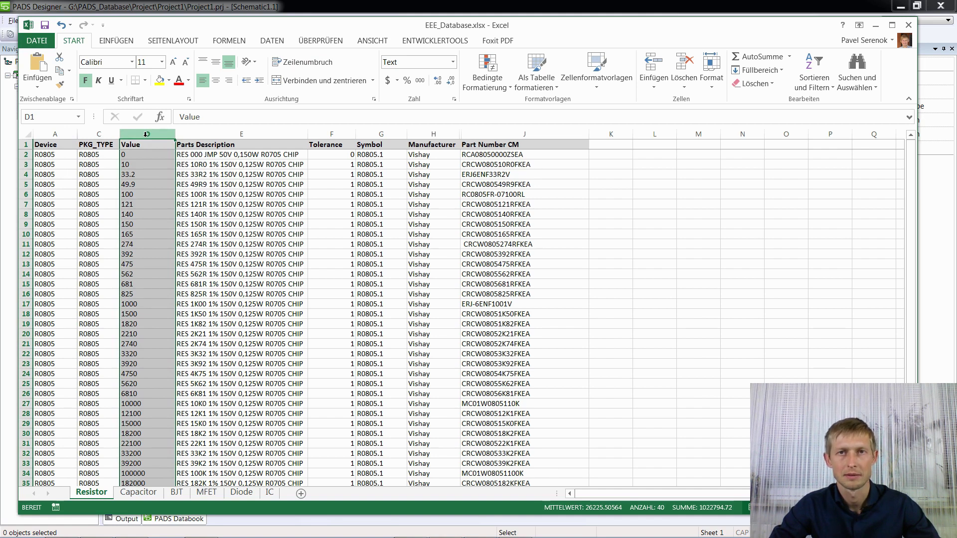
# Format column D as Number with two decimals, e.g. 33.20, and check a value.
pyautogui.rightClick(146, 134)
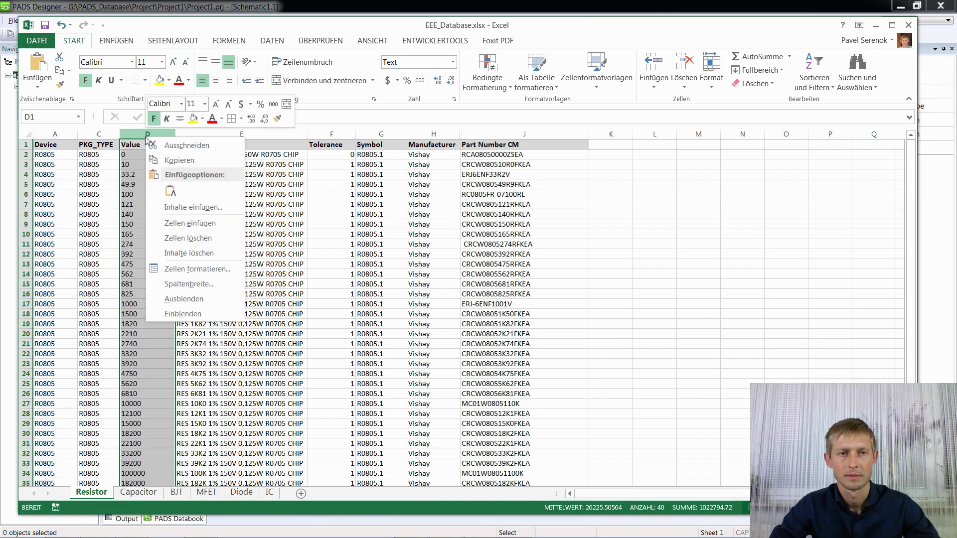
pyautogui.click(184, 272)
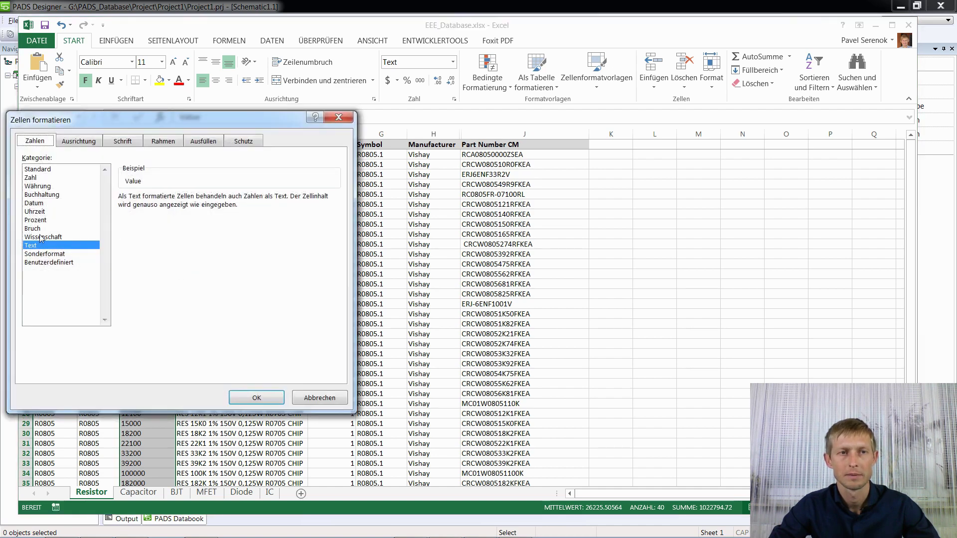
pyautogui.click(31, 178)
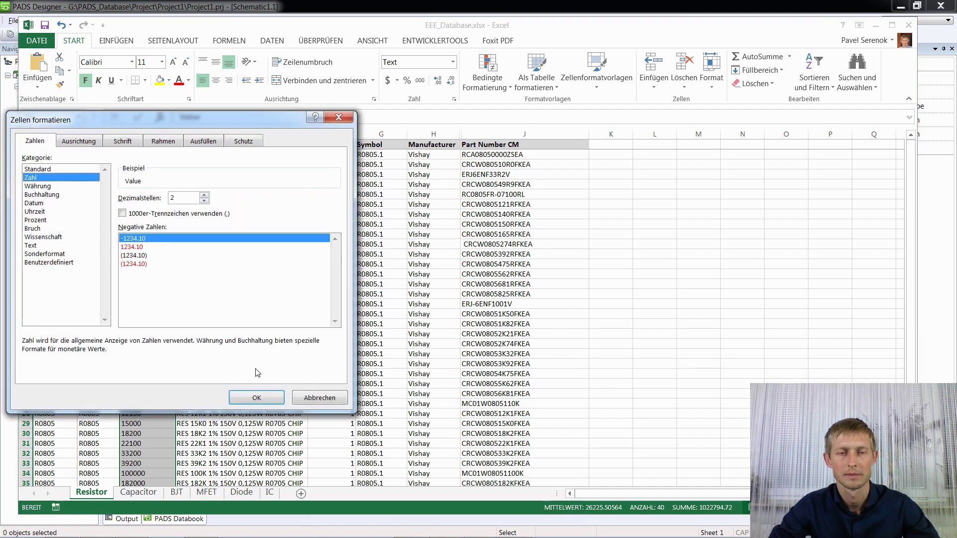
pyautogui.click(256, 396)
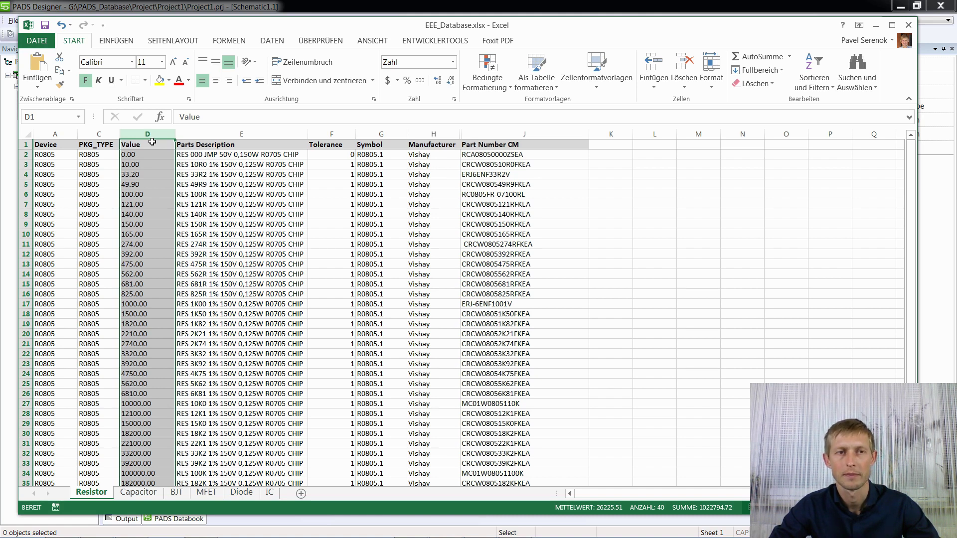
pyautogui.press('Down')
pyautogui.press('Down')
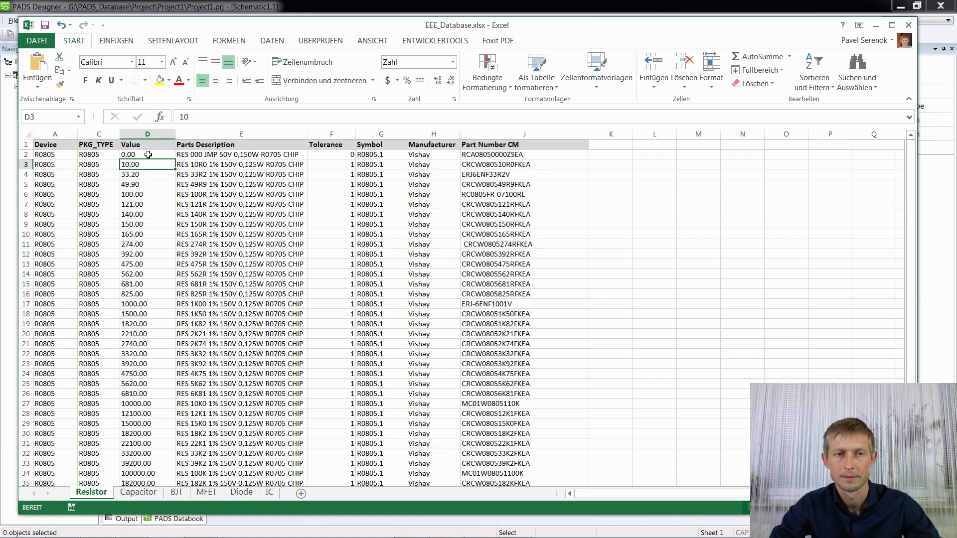
# Reselect the Value column, then select the Resistor table from A1 to J40.
pyautogui.click(147, 134)
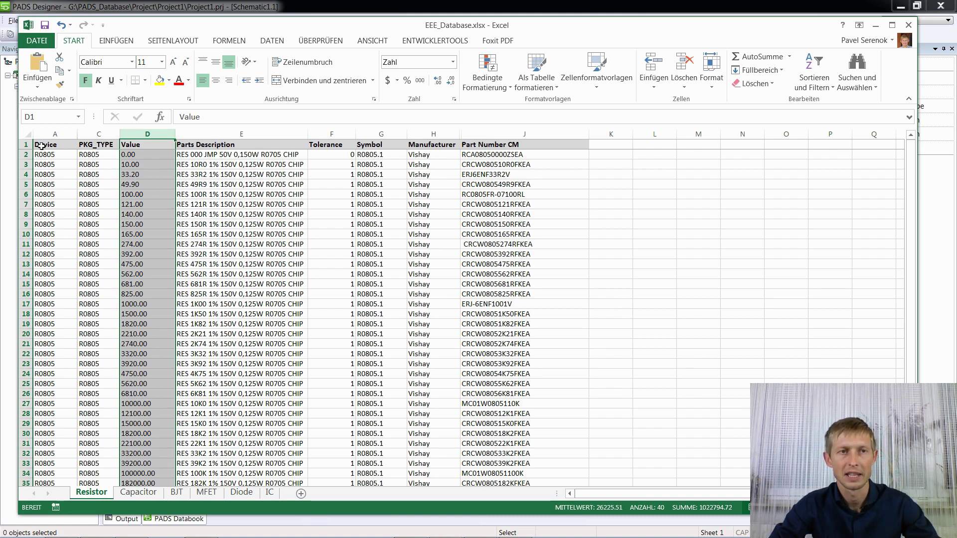
pyautogui.moveTo(38, 144); pyautogui.dragTo(542, 342)
pyautogui.rightClick(441, 262)
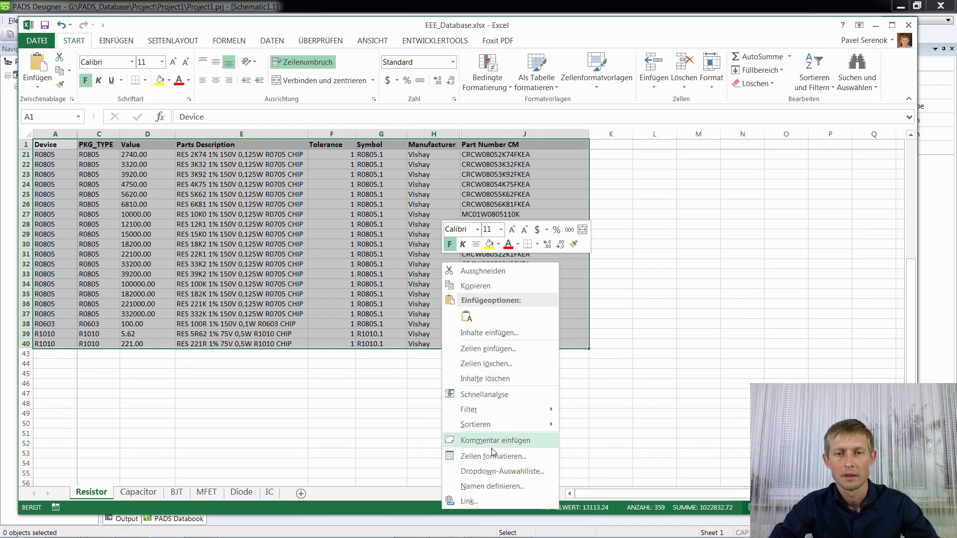
# Define the name Excel_Resistors for the selected range A1:J40.
pyautogui.click(492, 486)
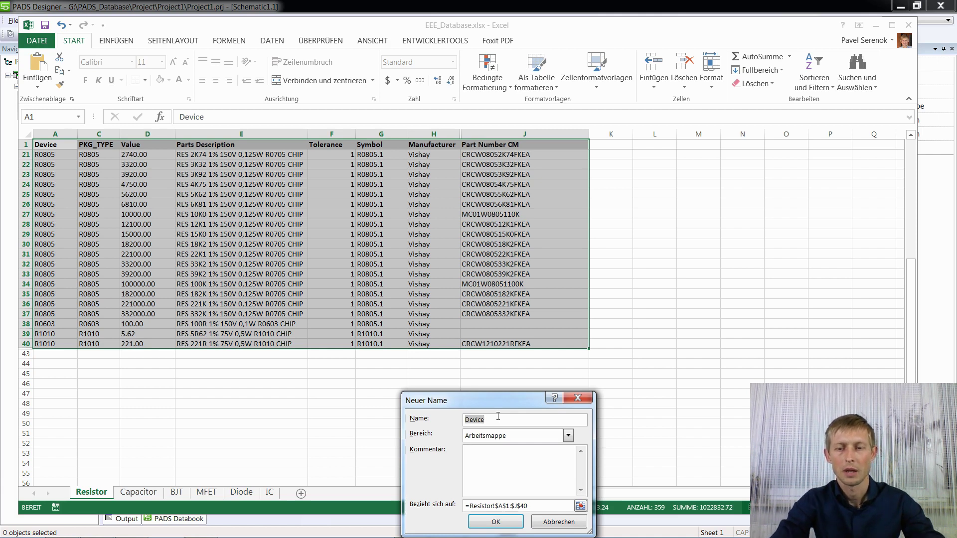
pyautogui.write('Excel')
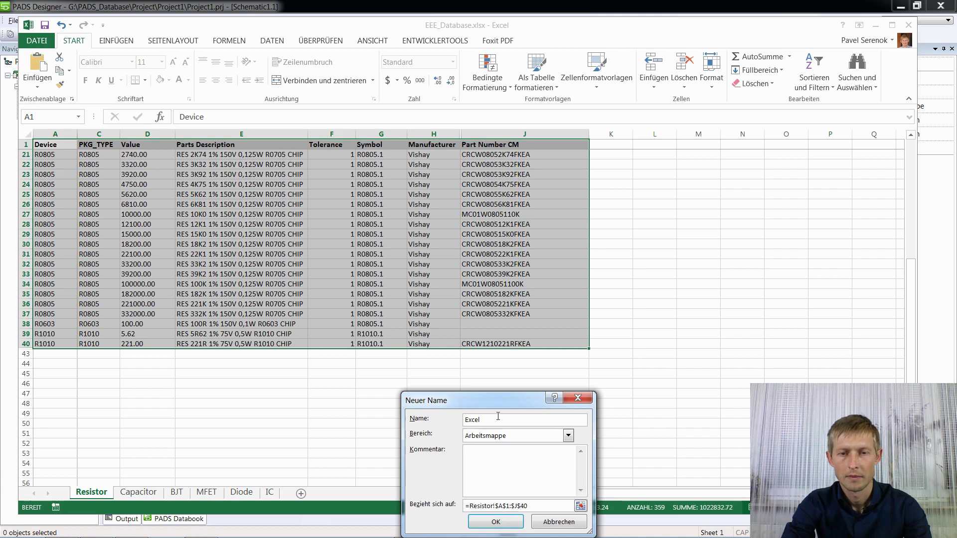
pyautogui.write('lR')
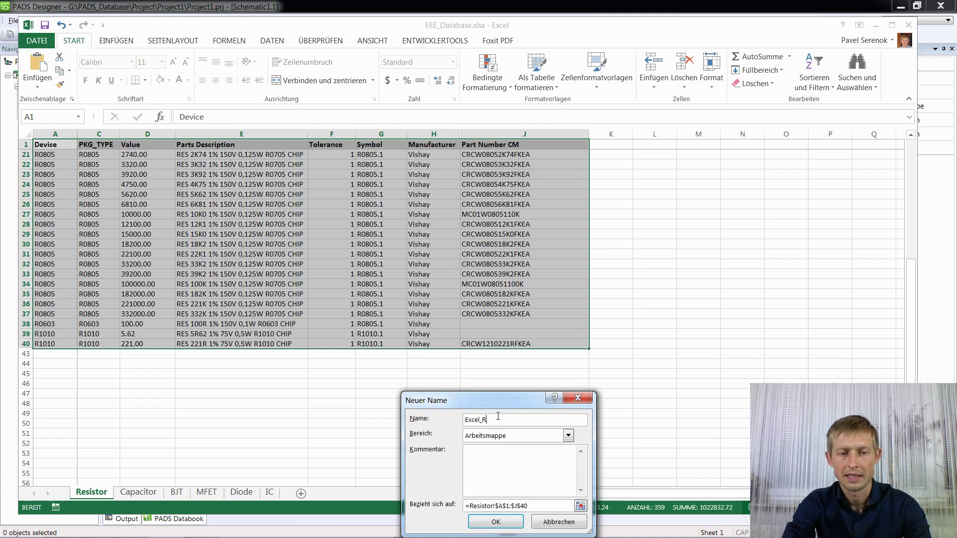
pyautogui.write('esistors')
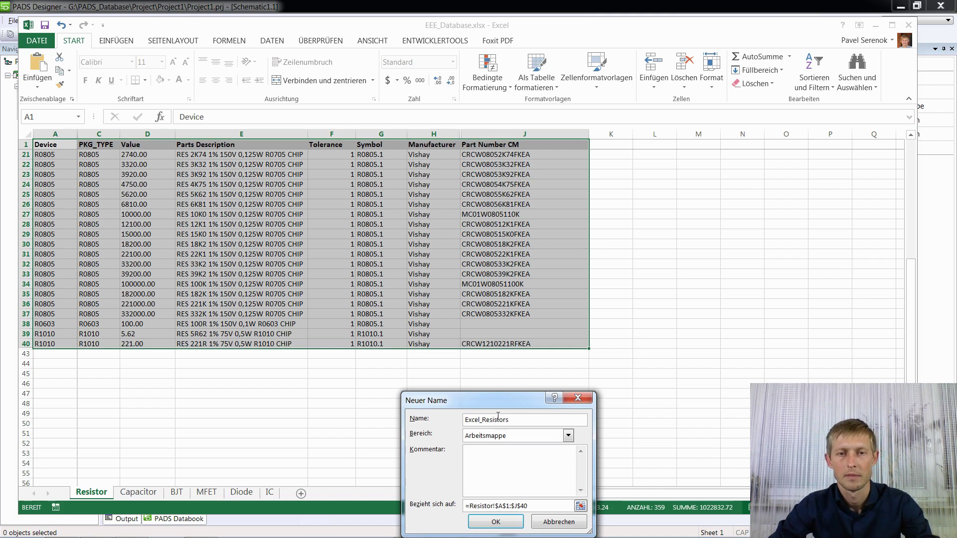
pyautogui.click(496, 522)
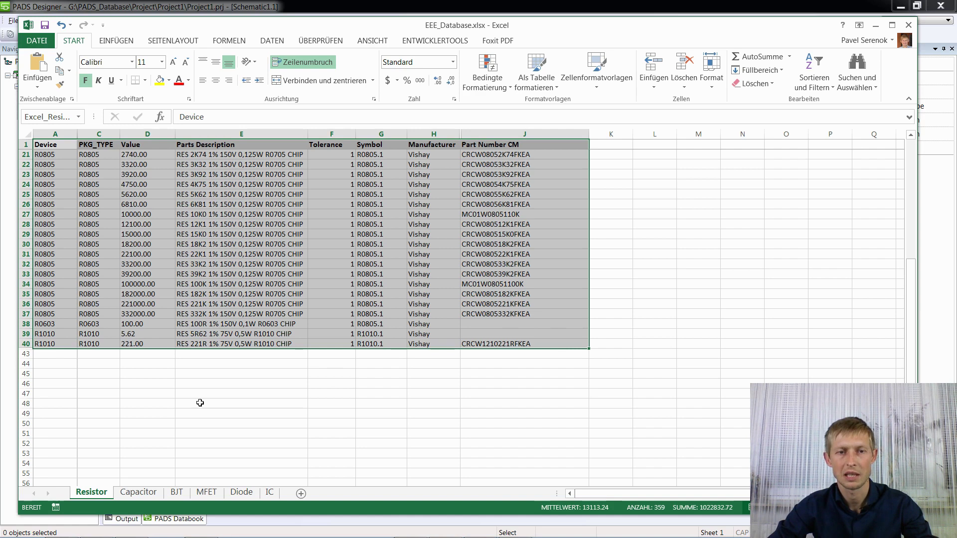
# Name the Capacitor sheet's table A1:I12 Excel_Capacitor, then return to the Resistor sheet.
pyautogui.click(138, 493)
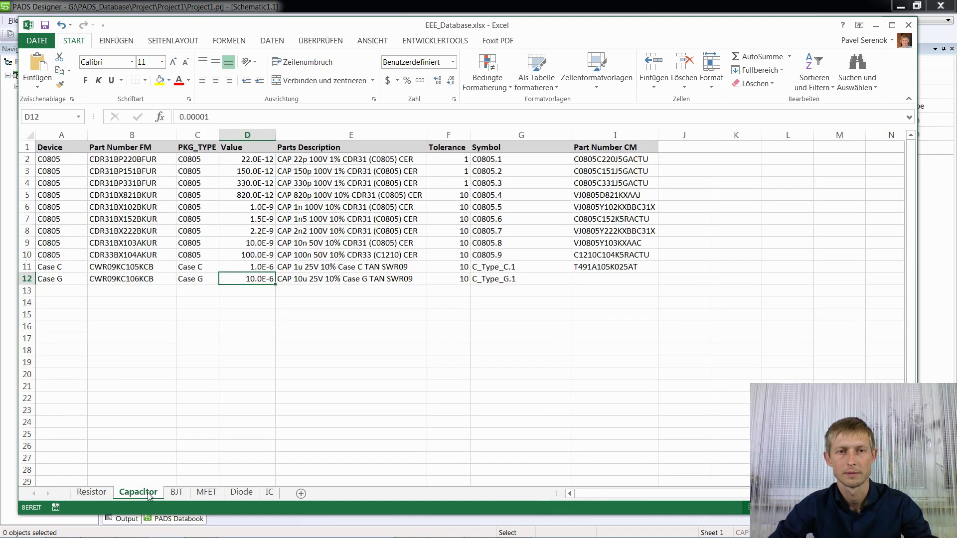
pyautogui.click(222, 338)
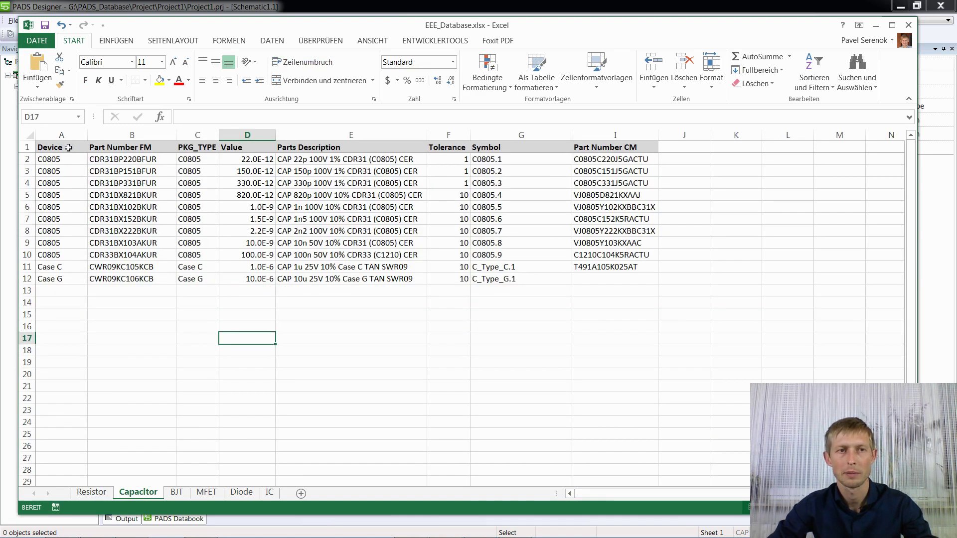
pyautogui.moveTo(41, 144); pyautogui.dragTo(625, 281)
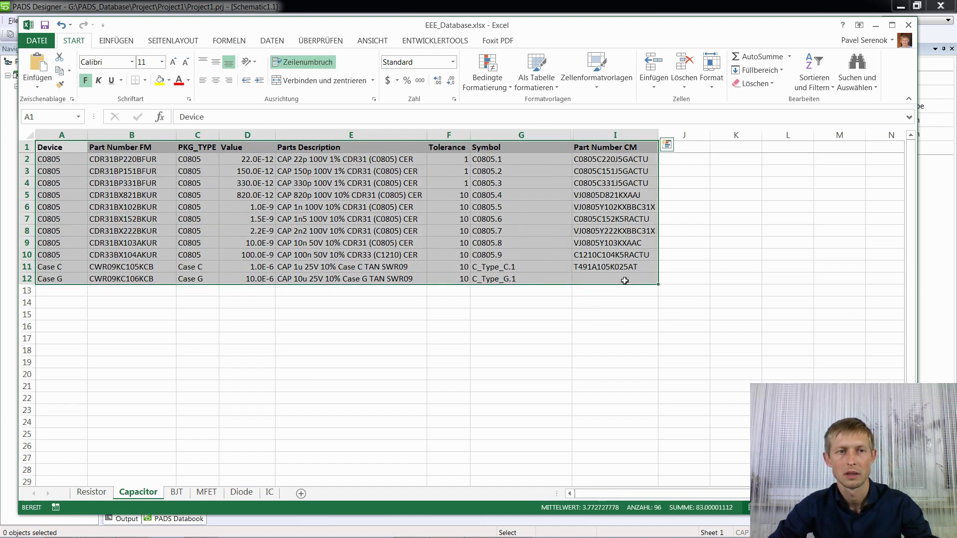
pyautogui.rightClick(329, 183)
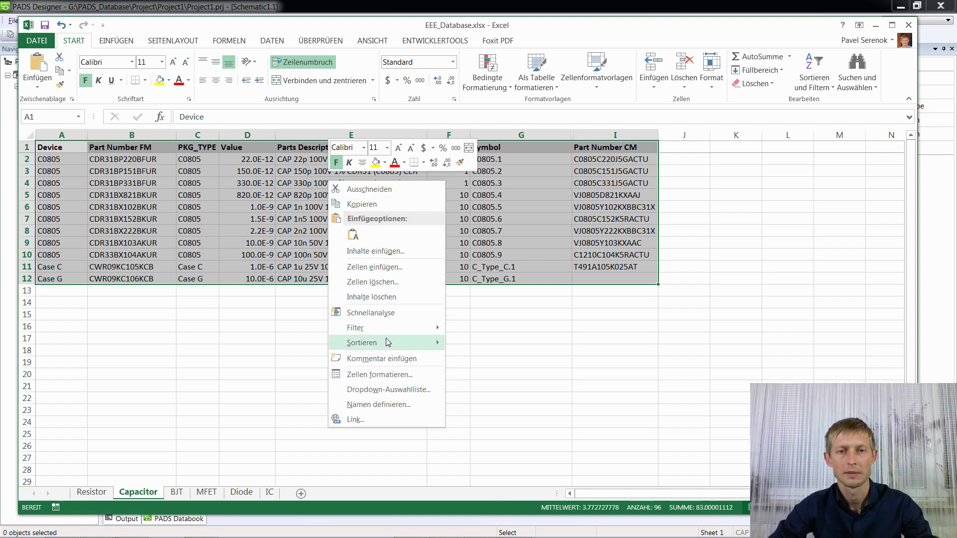
pyautogui.click(393, 405)
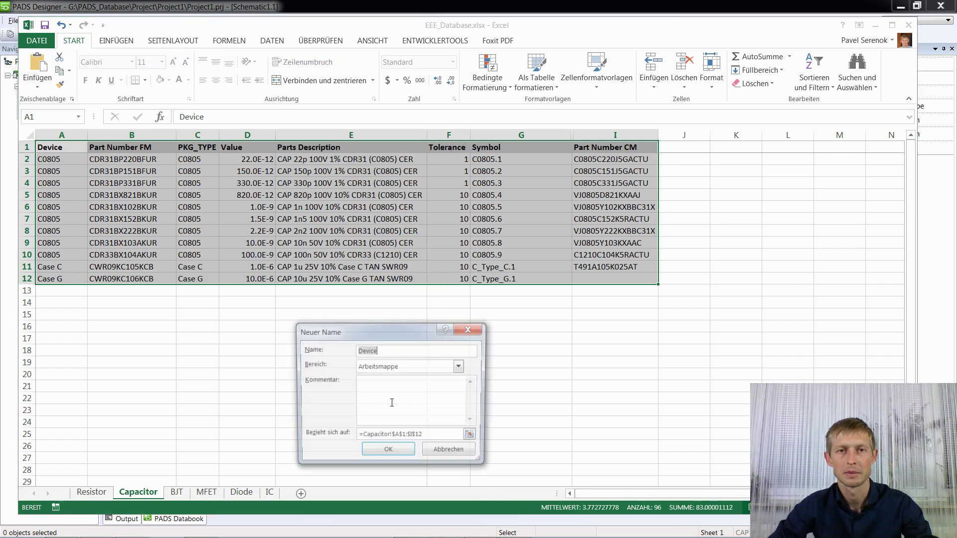
pyautogui.write('E')
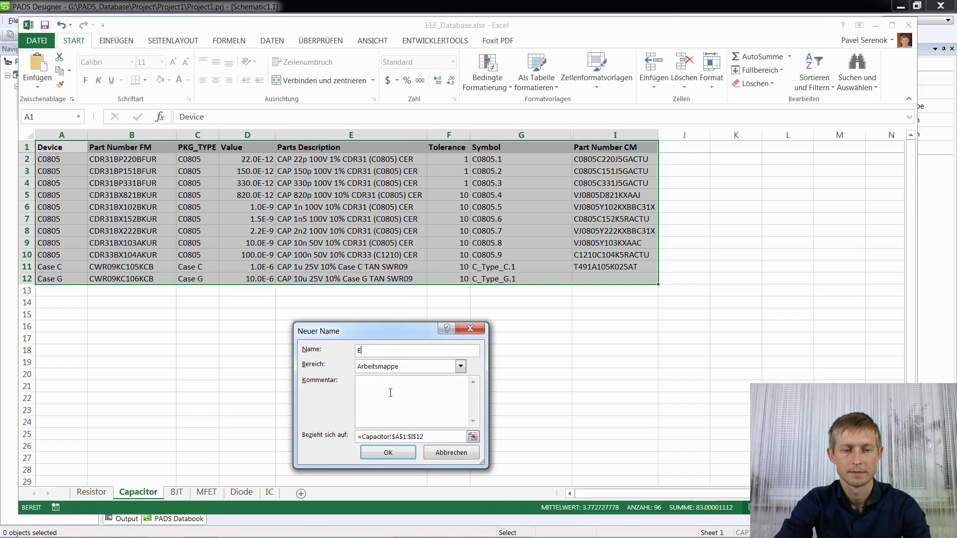
pyautogui.write('xcel_Capa')
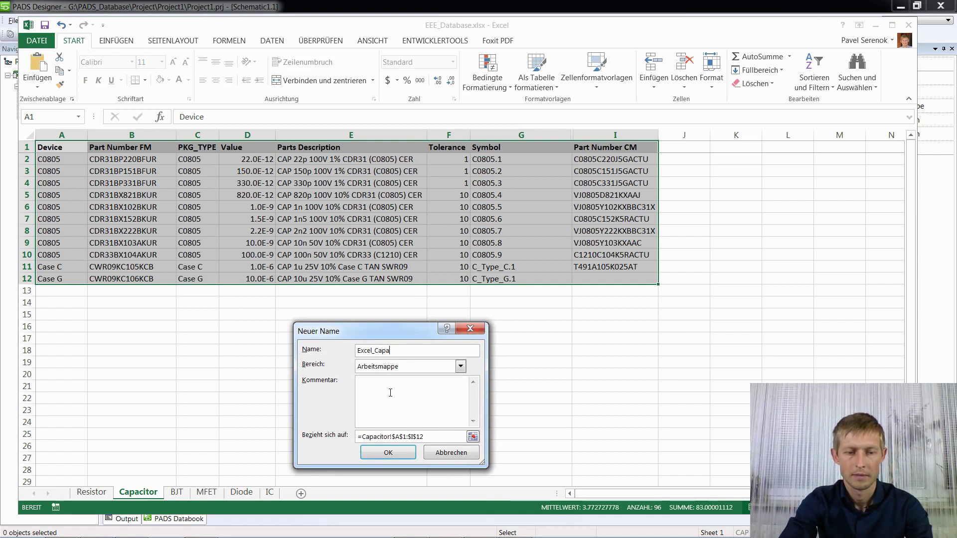
pyautogui.write('citor')
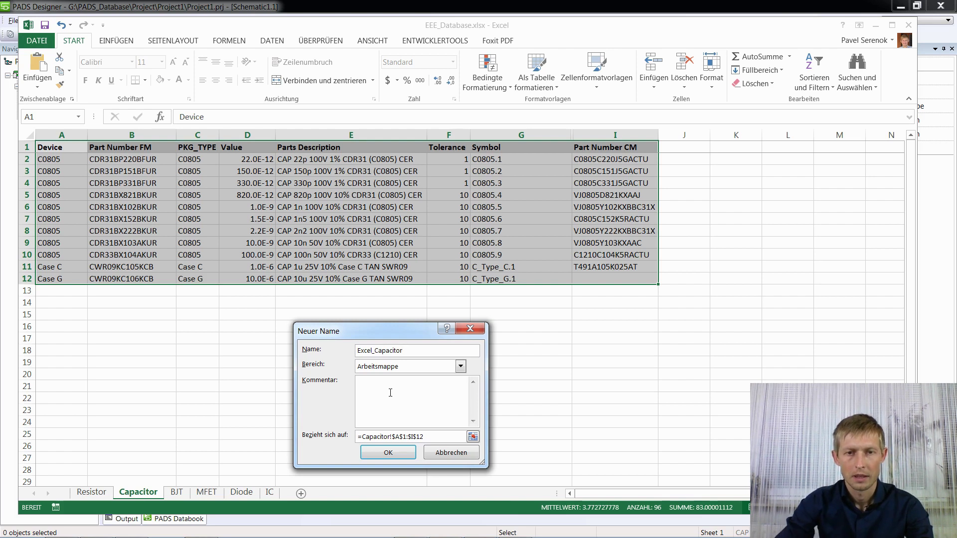
pyautogui.click(388, 453)
pyautogui.hotkey('ctrl', 'pageup')
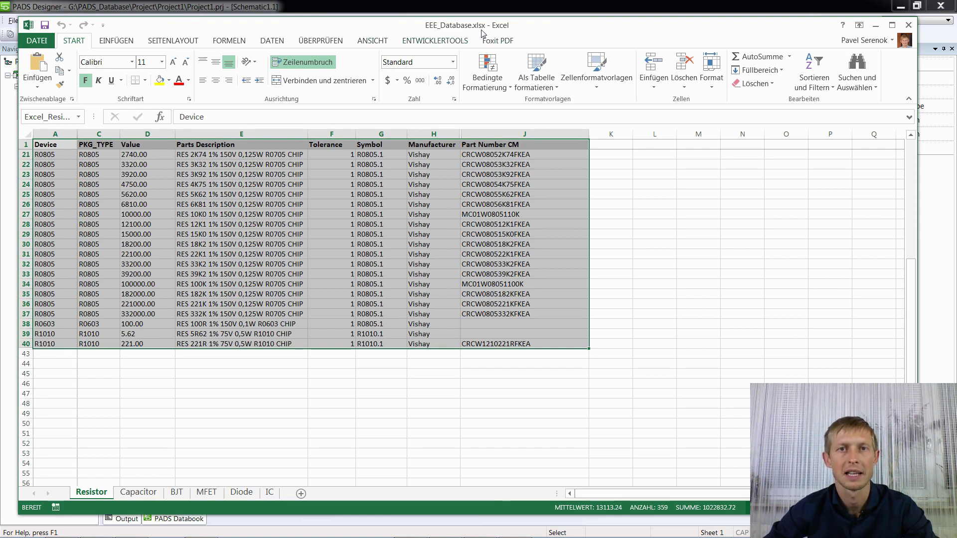
# Save the workbook as EEE_Database.xls in Excel 97-2003 format, accepting the compatibility check.
pyautogui.click(36, 41)
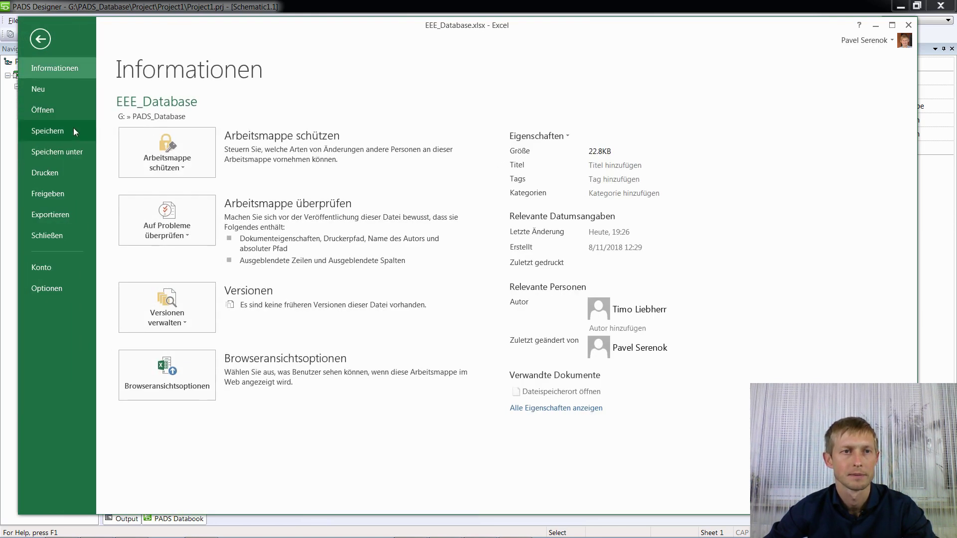
pyautogui.click(57, 152)
pyautogui.click(187, 243)
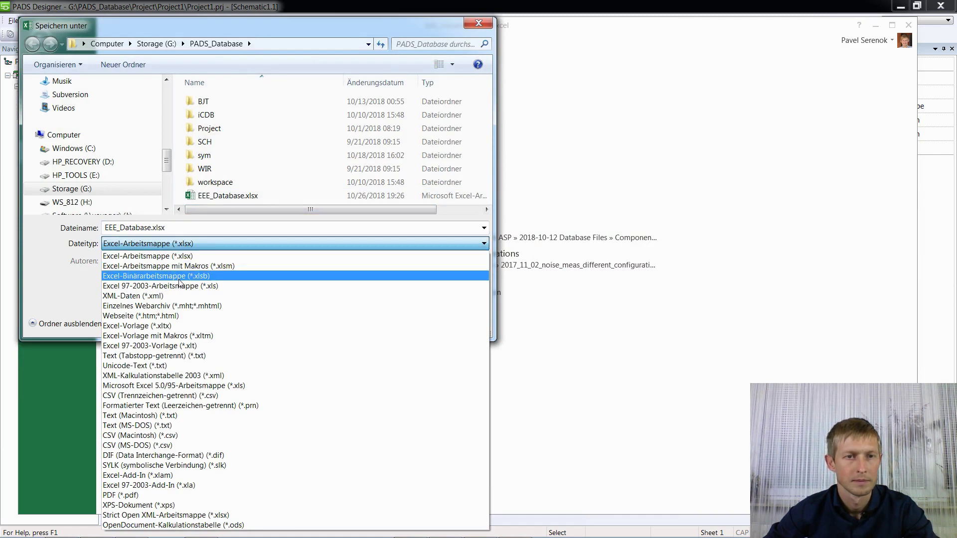
pyautogui.click(180, 286)
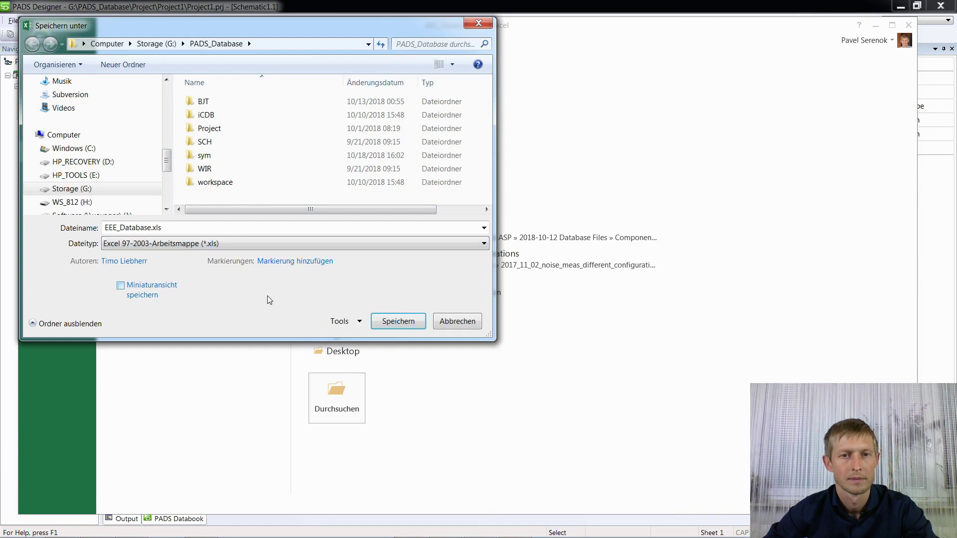
pyautogui.click(393, 323)
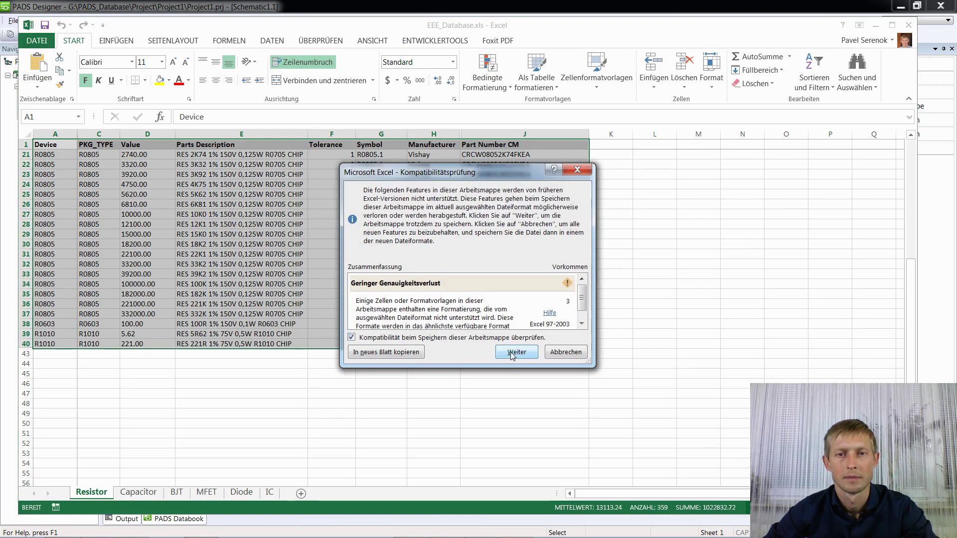
pyautogui.click(513, 353)
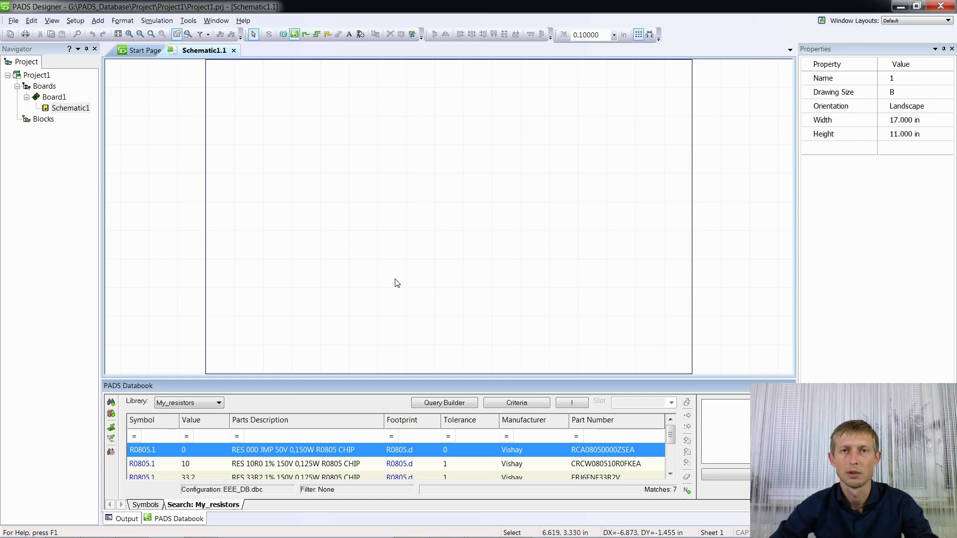
# Bring up the SysWOW64 Explorer window and launch the 32-bit odbcad32.exe.
pyautogui.hotkey('alt', 'Tab')
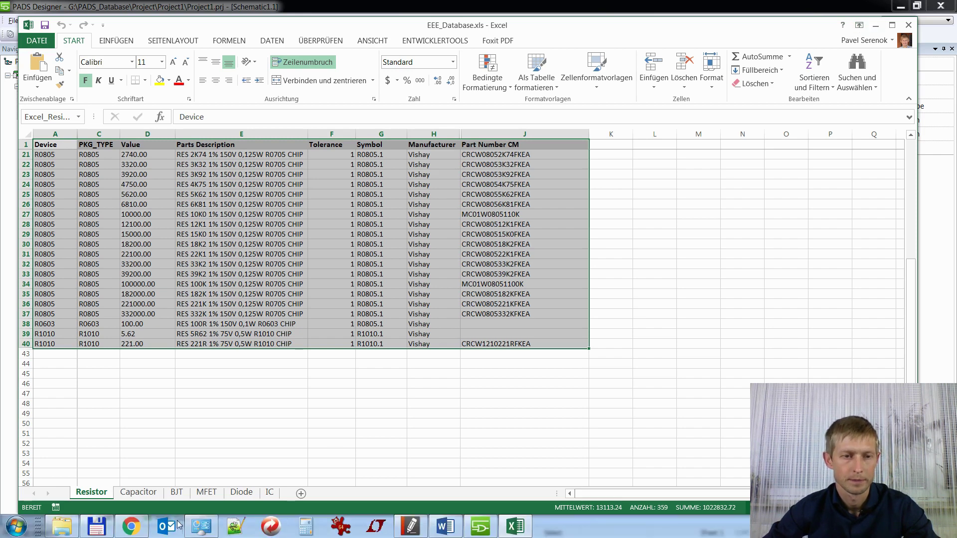
pyautogui.moveTo(61, 526)
pyautogui.click(145, 394)
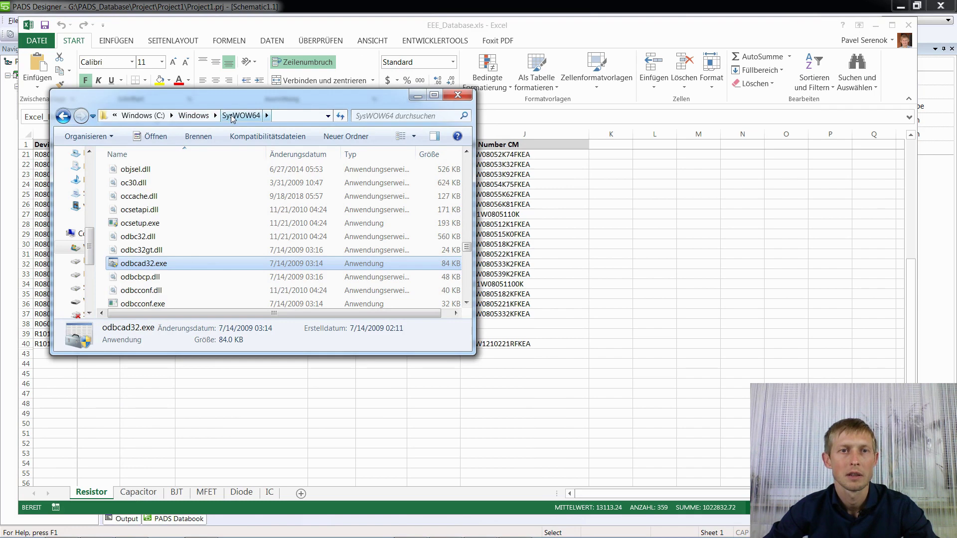
pyautogui.doubleClick(167, 264)
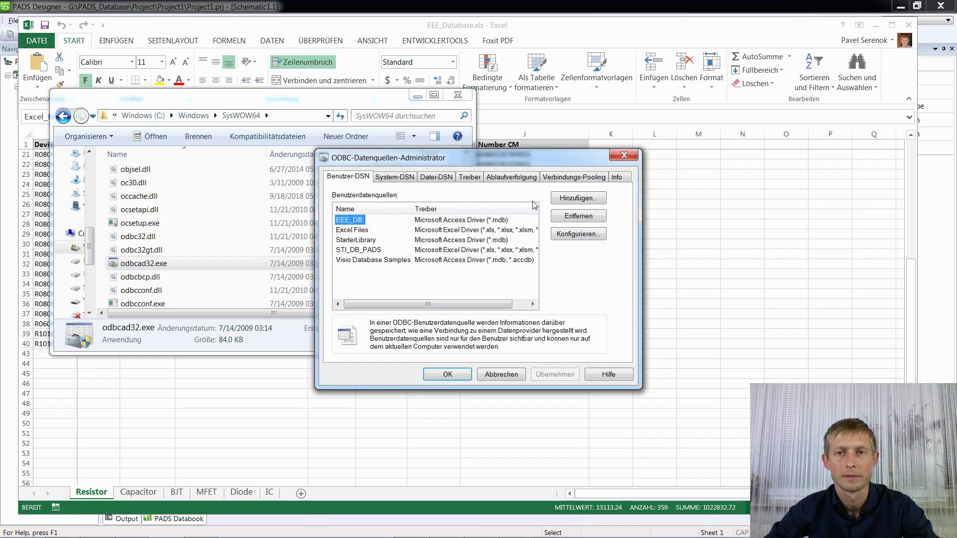
# Add a user data source named Excel_EEE_DB with the Microsoft Excel Driver (*.xls).
pyautogui.click(563, 198)
pyautogui.moveTo(615, 235); pyautogui.dragTo(616, 261)
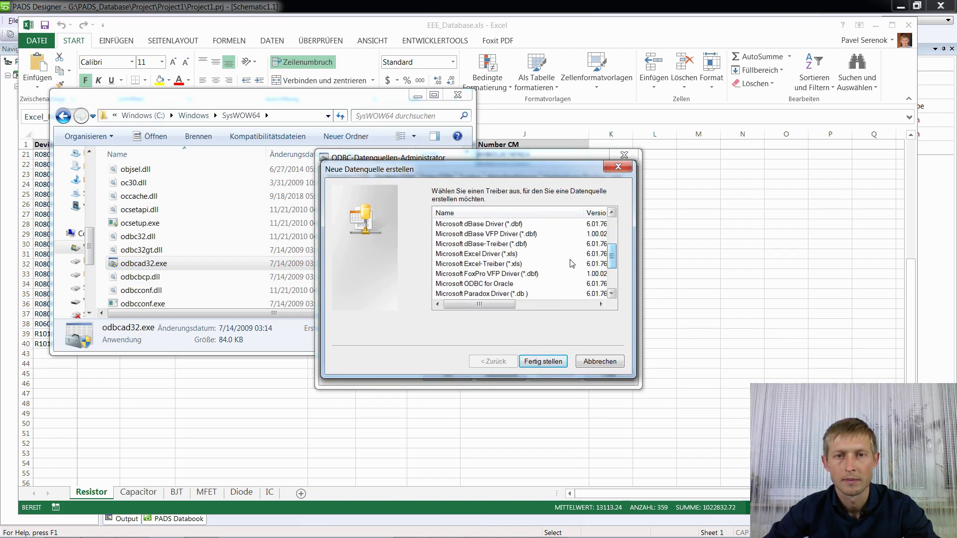
pyautogui.click(472, 255)
pyautogui.click(537, 363)
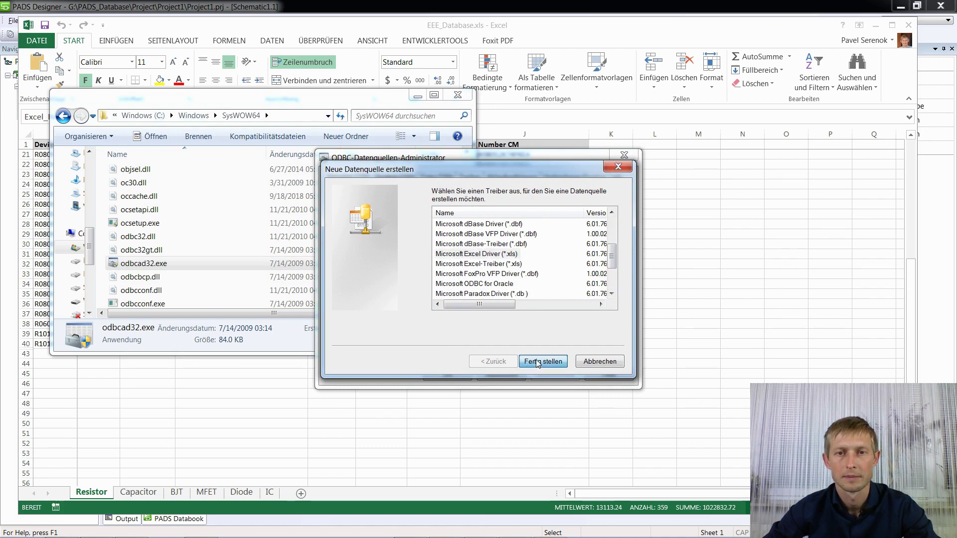
pyautogui.write('E')
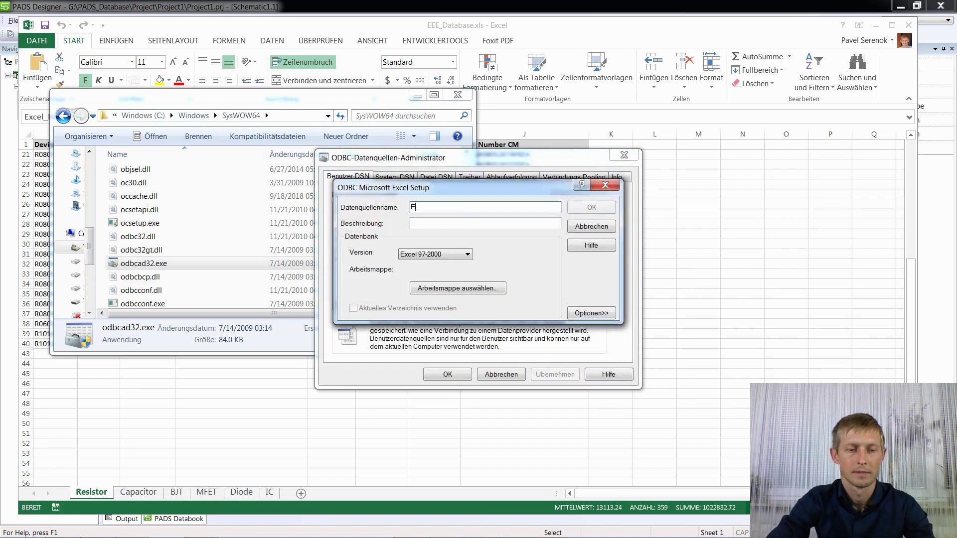
pyautogui.write('xcel_E')
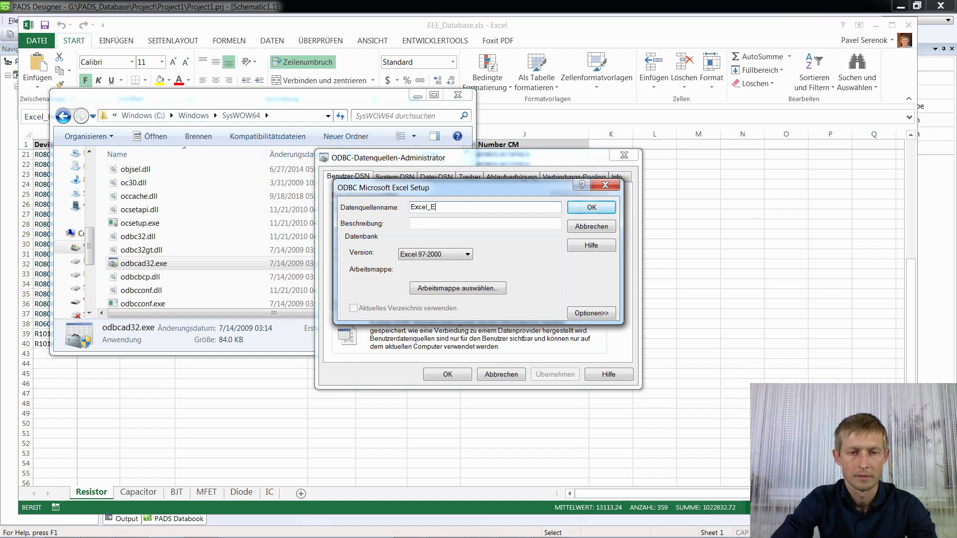
pyautogui.write('EE_DB')
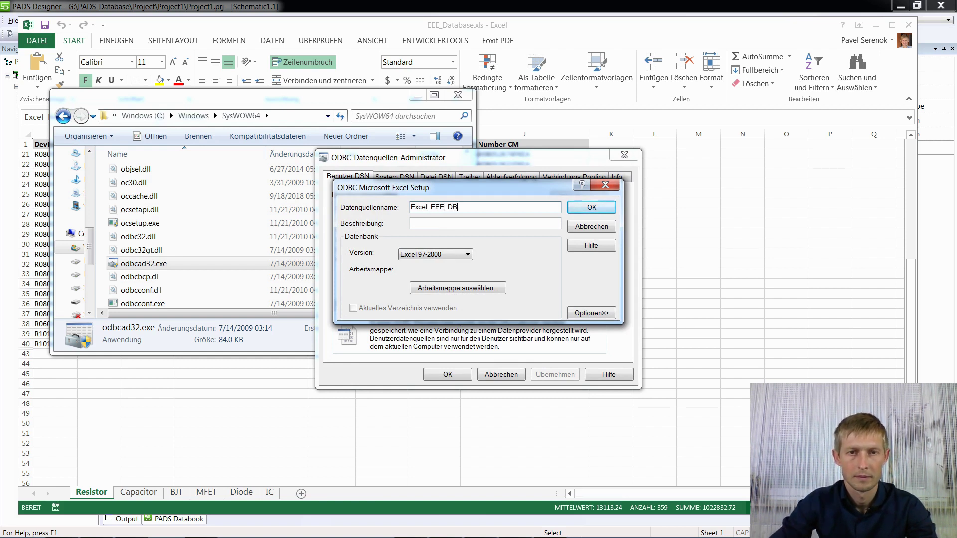
# Point it to G:\PADS_Database\EEE_Database.xls, save it, and close the administrator and Explorer.
pyautogui.click(449, 290)
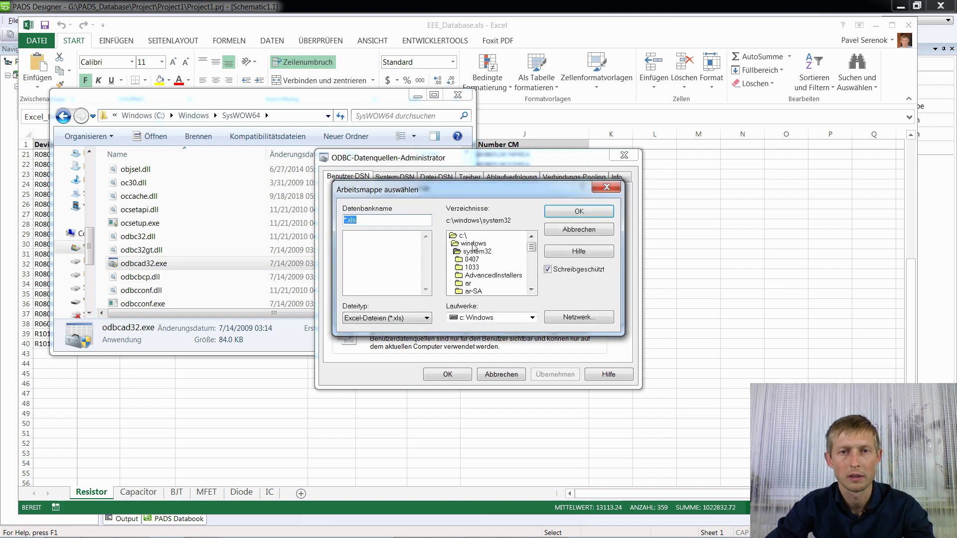
pyautogui.click(524, 318)
pyautogui.scroll(3, 519, 349)
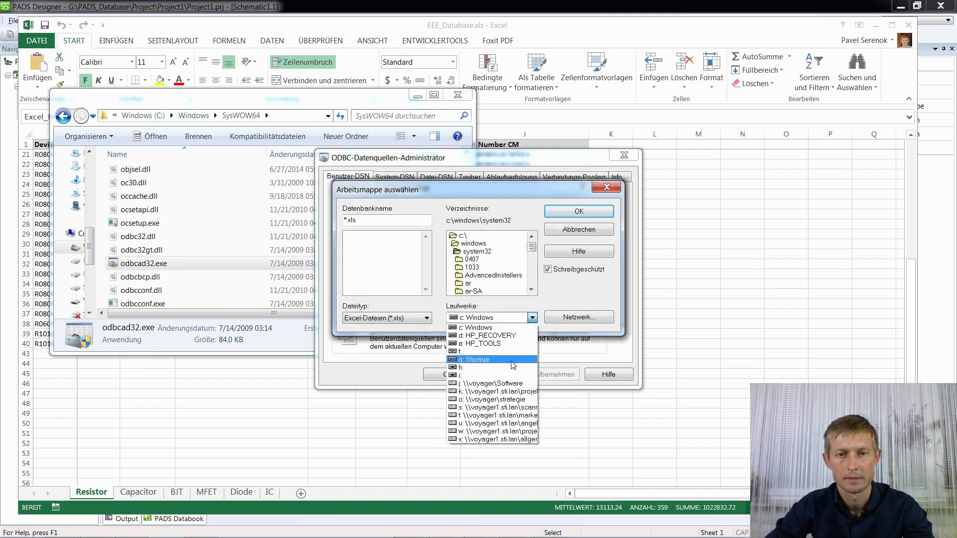
pyautogui.click(504, 347)
pyautogui.doubleClick(492, 283)
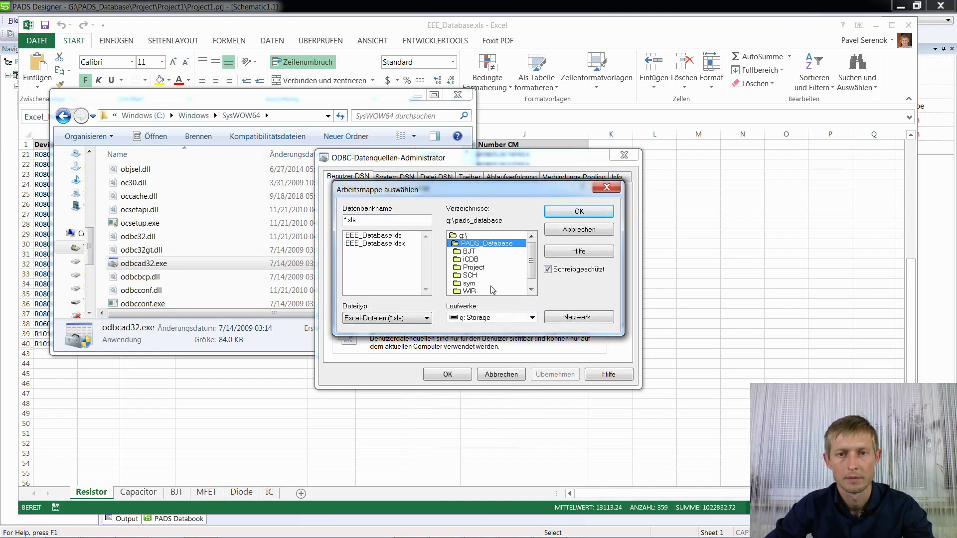
pyautogui.click(390, 235)
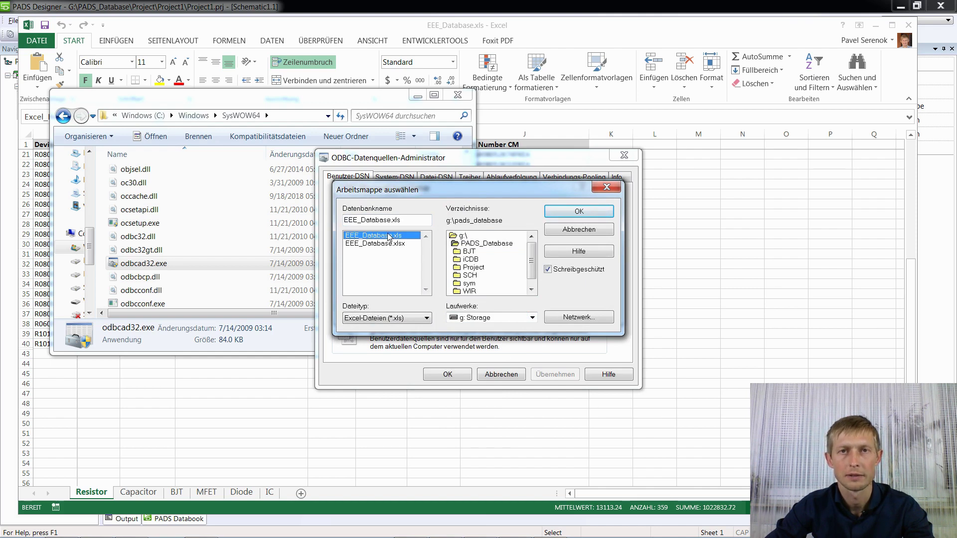
pyautogui.click(553, 213)
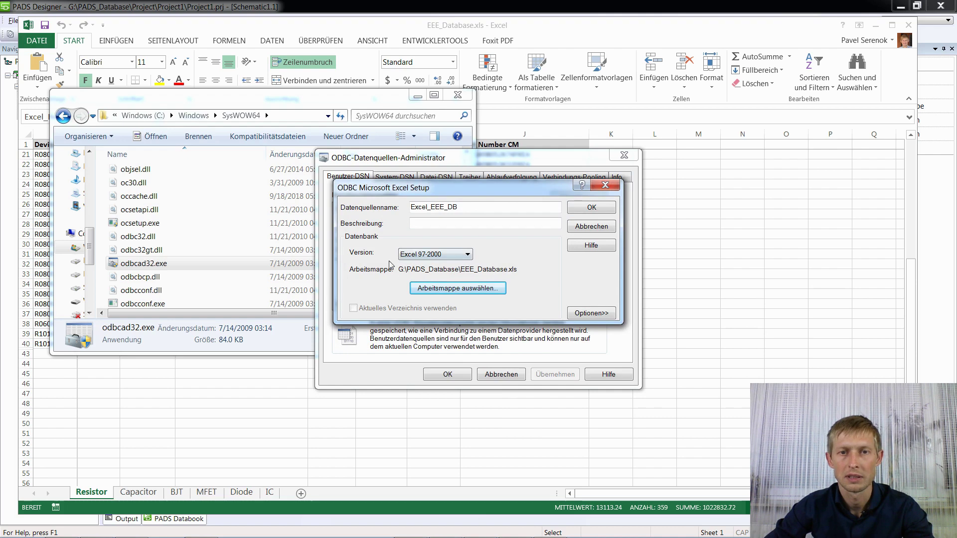
pyautogui.click(593, 208)
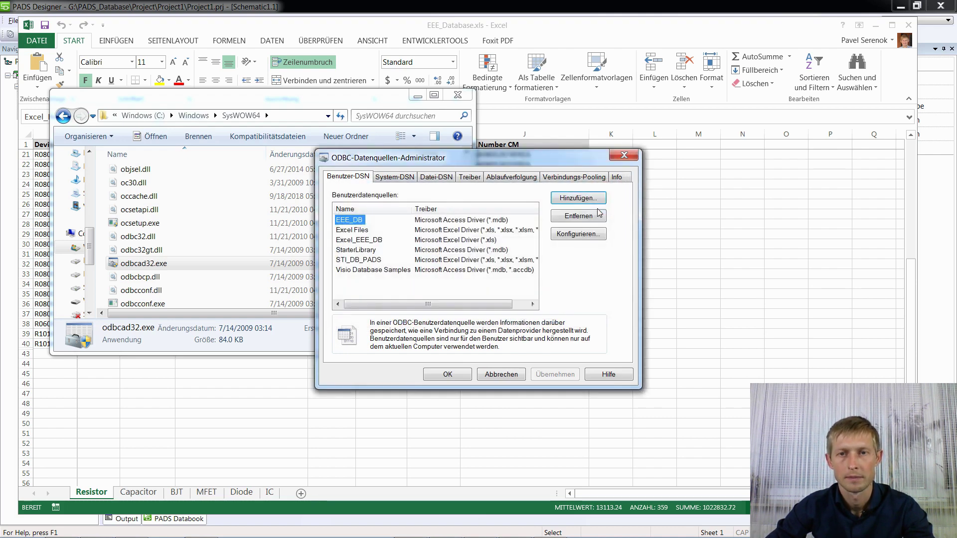
pyautogui.click(450, 374)
pyautogui.click(458, 95)
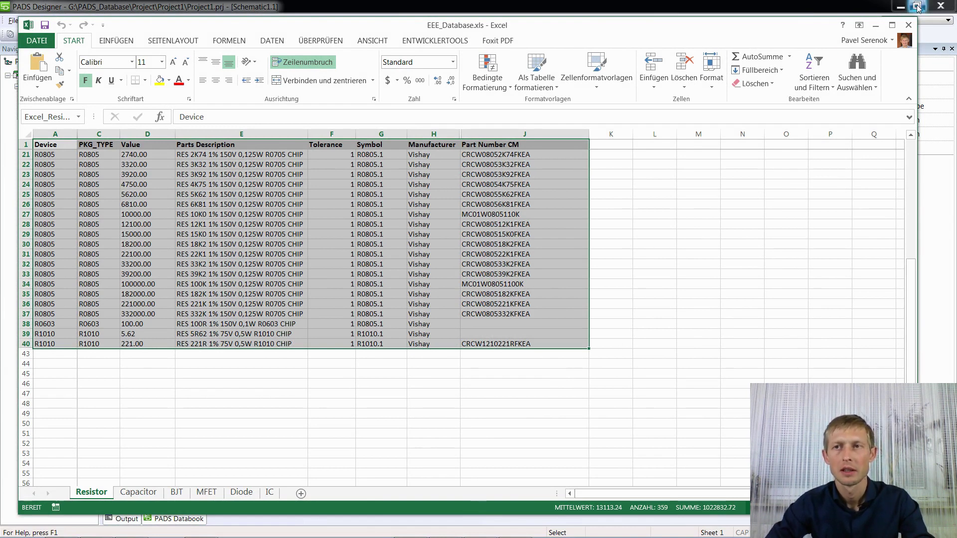
# In the Databook configuration editor, add a component library named Excel_Resistor.
pyautogui.click(876, 25)
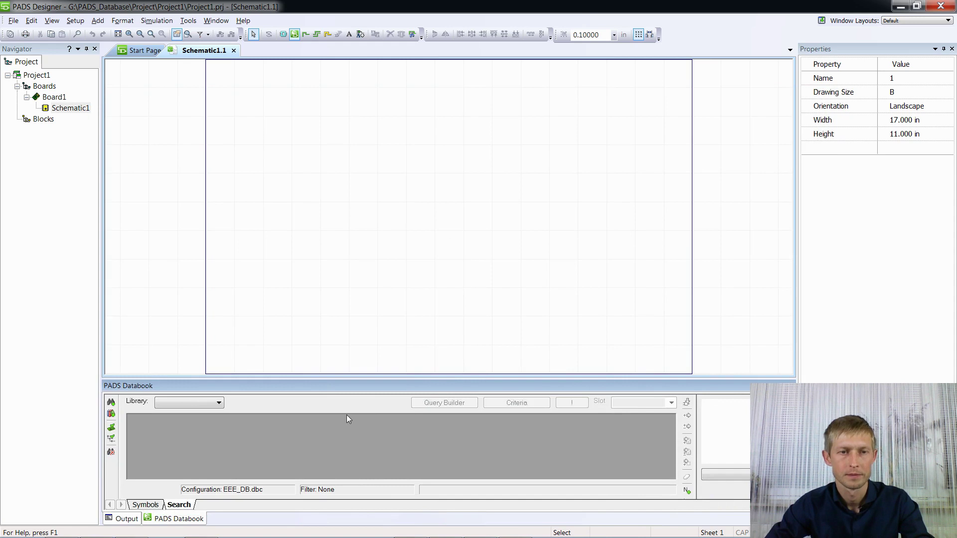
pyautogui.rightClick(337, 433)
pyautogui.moveTo(374, 409)
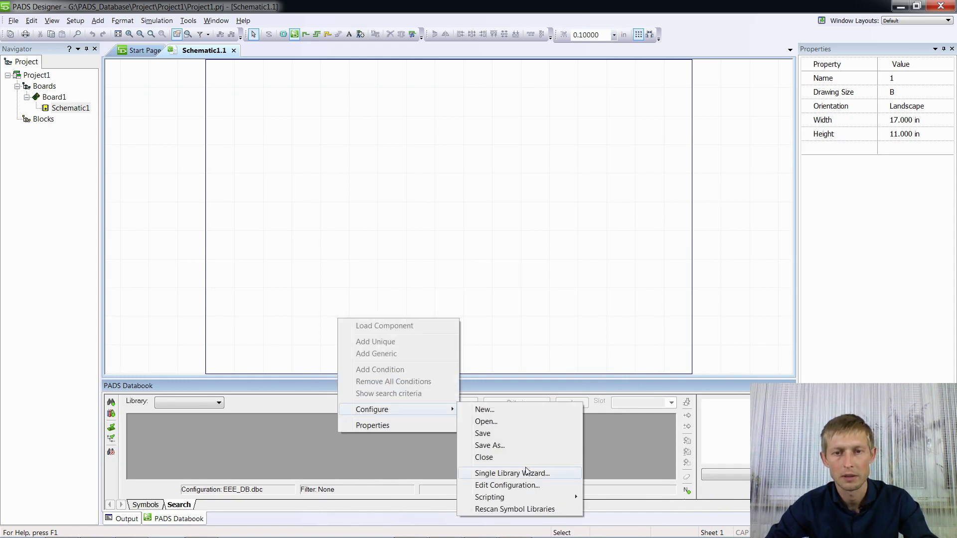
pyautogui.click(520, 486)
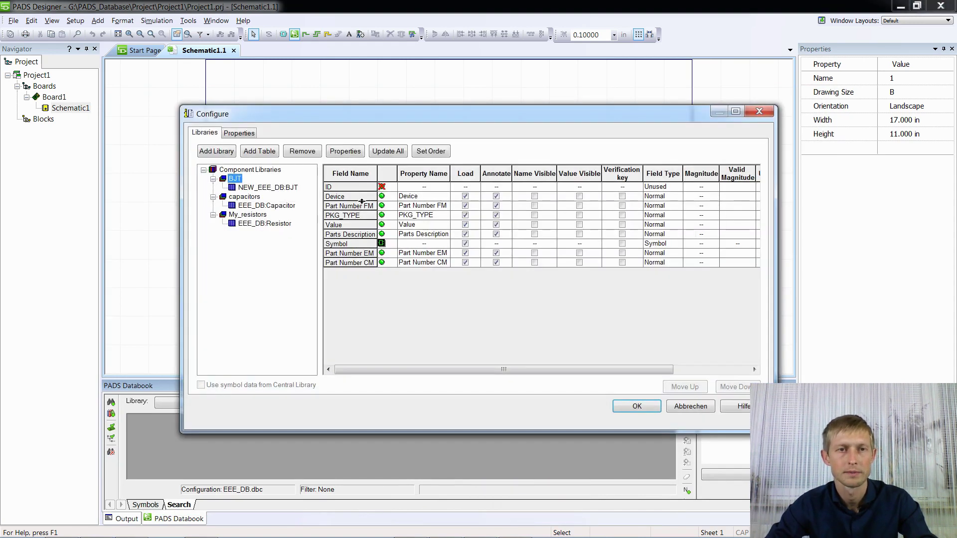
pyautogui.click(255, 170)
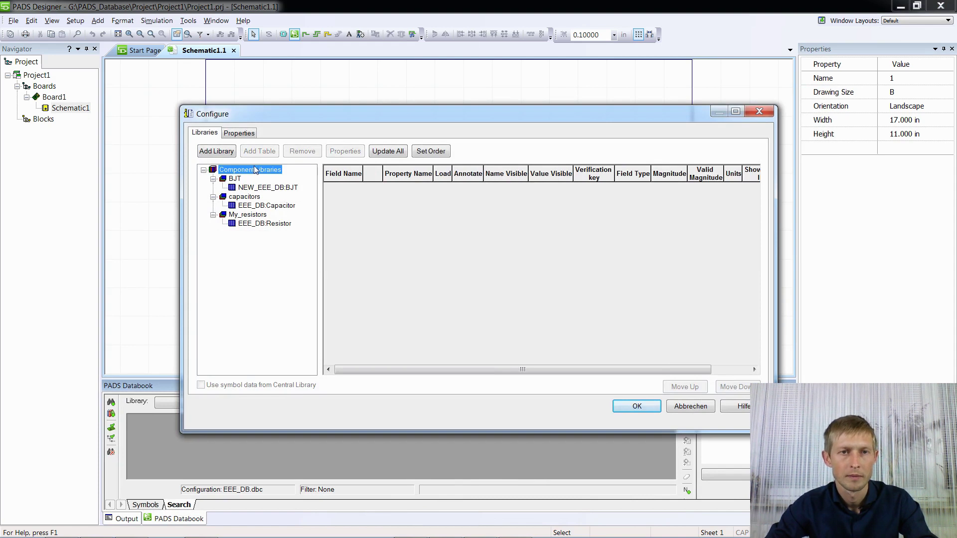
pyautogui.click(221, 152)
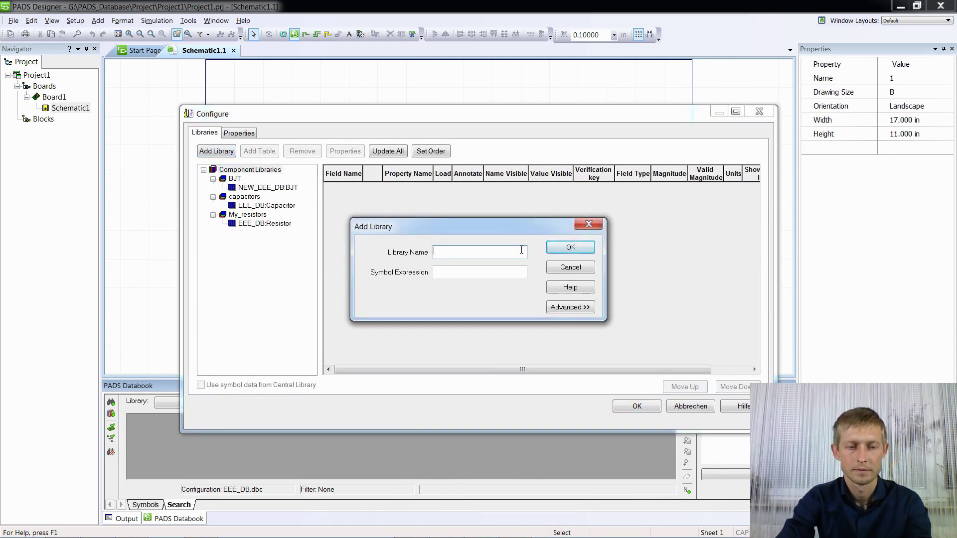
pyautogui.write('Excel_Resistor')
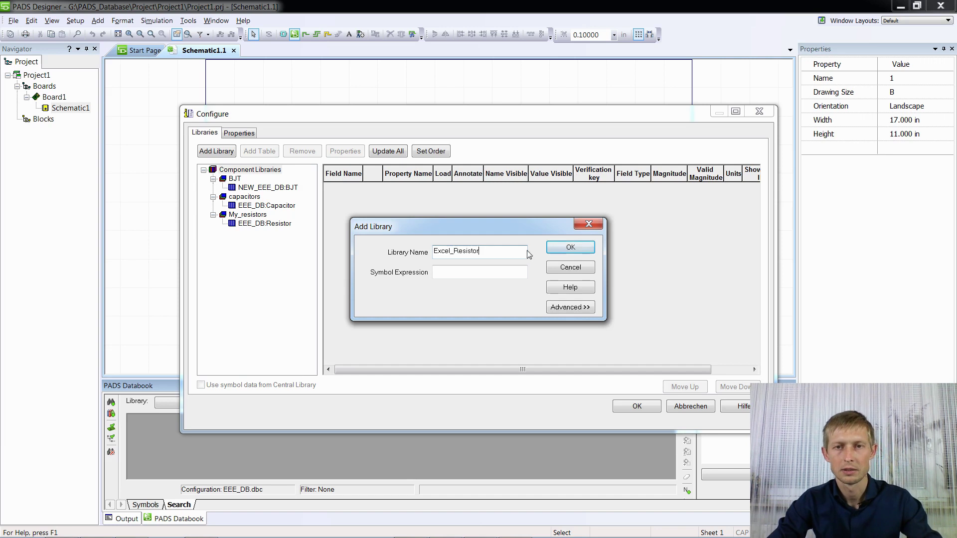
pyautogui.click(568, 248)
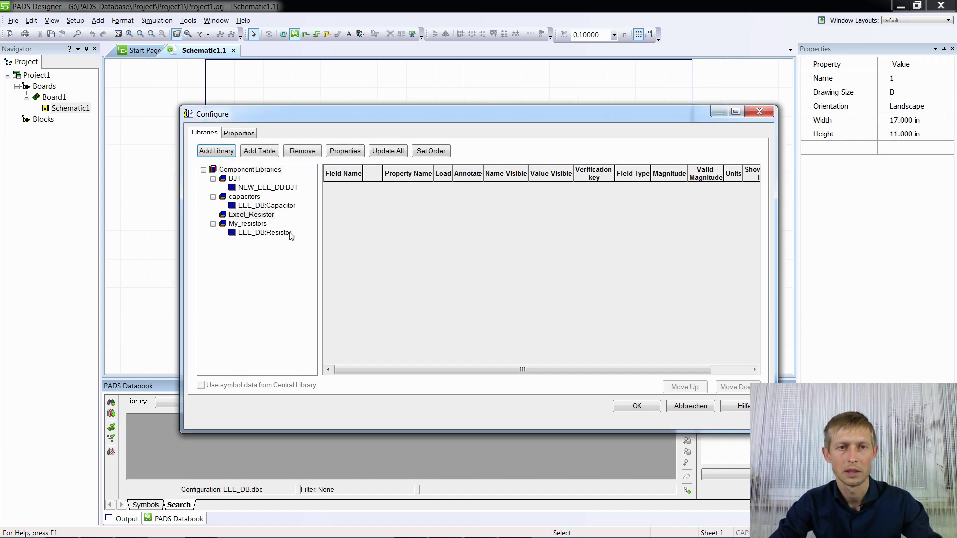
# Add the Excel_Resistors table from data source Excel_EEE_DB to the Excel_Resistor library.
pyautogui.rightClick(238, 215)
pyautogui.press('Escape')
pyautogui.click(259, 151)
pyautogui.click(503, 254)
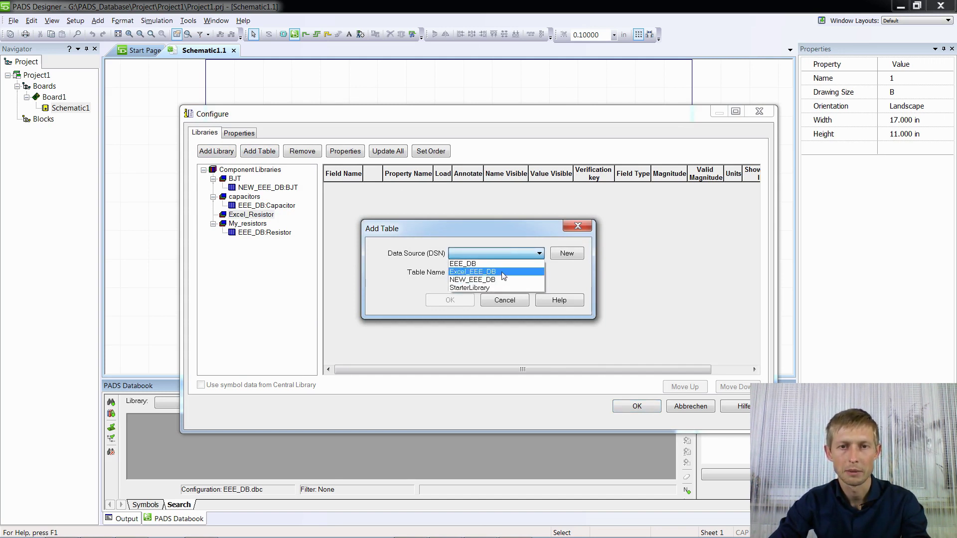
pyautogui.click(503, 272)
pyautogui.click(498, 273)
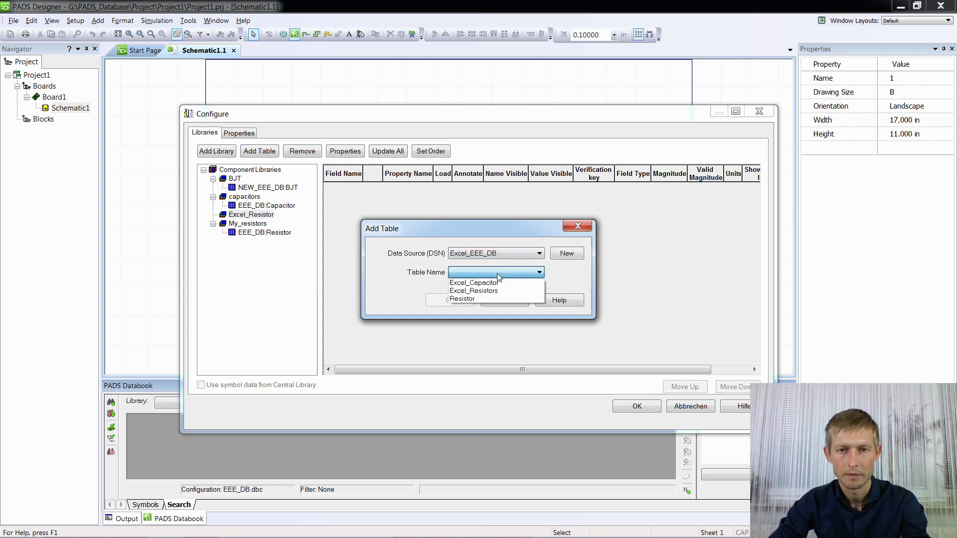
pyautogui.click(496, 291)
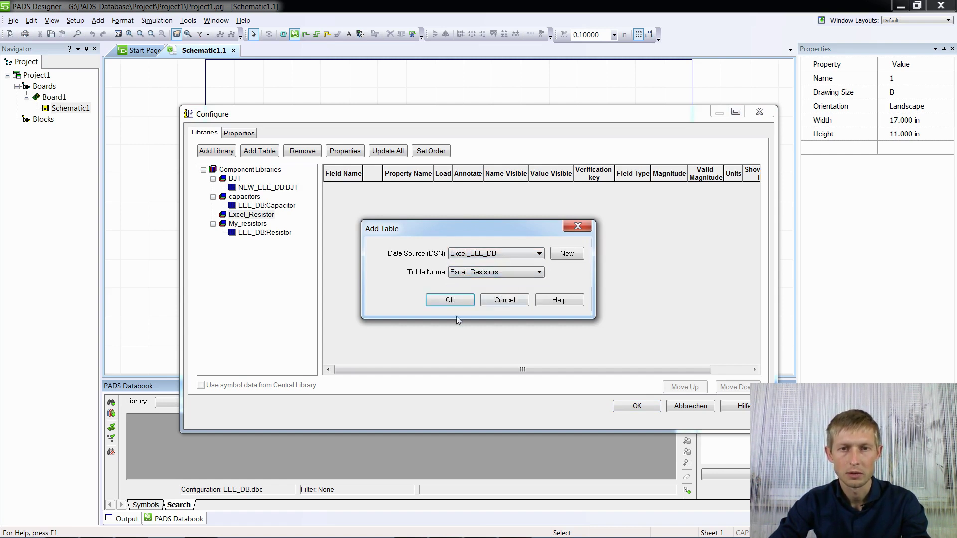
pyautogui.click(458, 305)
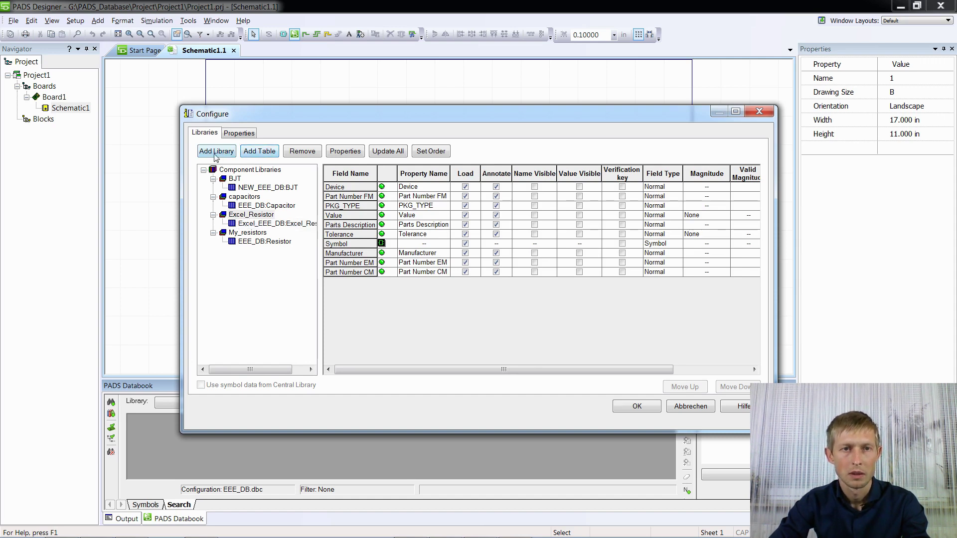
pyautogui.click(231, 154)
# Create a new component library named Excel_Capacitor.
pyautogui.write('Ex')
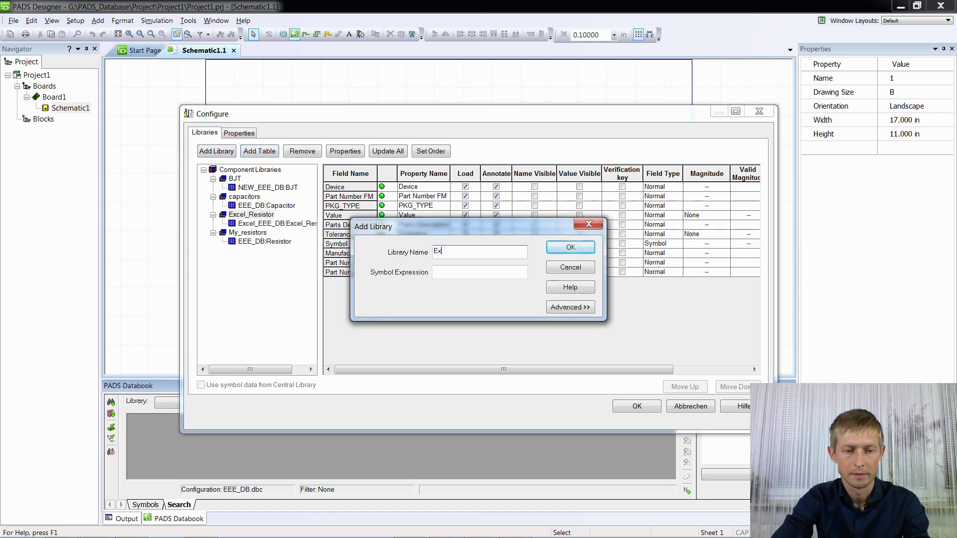
pyautogui.write('cel_Capac')
pyautogui.write('itor')
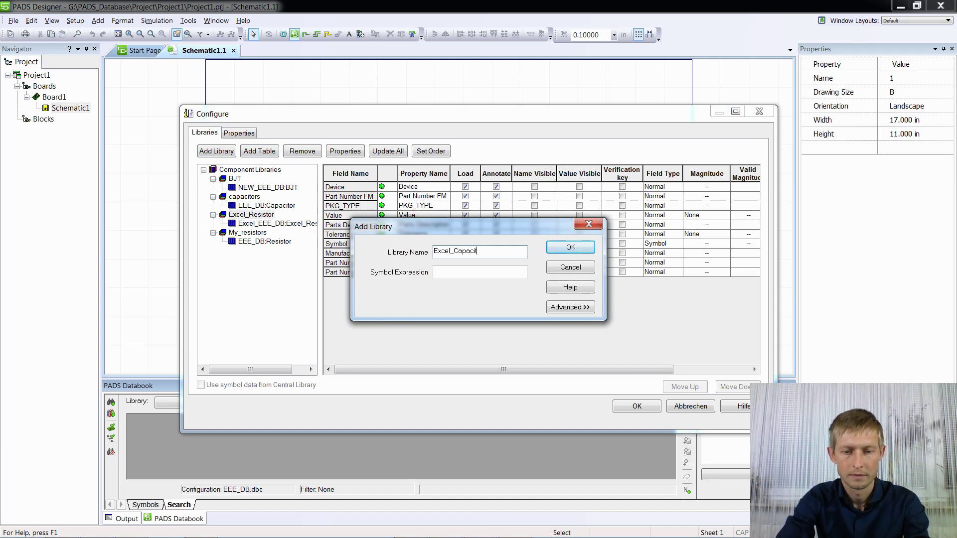
pyautogui.click(552, 247)
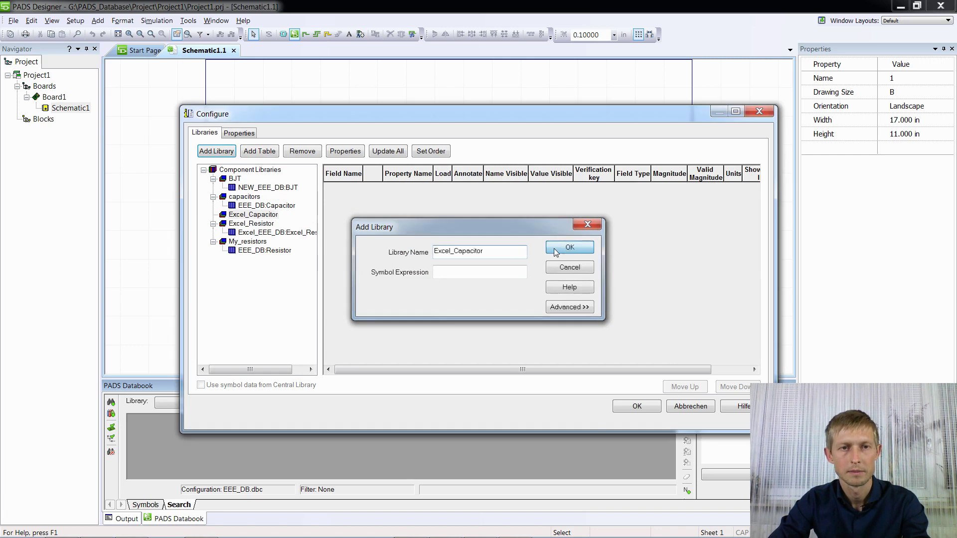
# Add the Excel_EEE_DB:Excel_Capacitor table to that library and close the configuration.
pyautogui.click(257, 216)
pyautogui.click(255, 151)
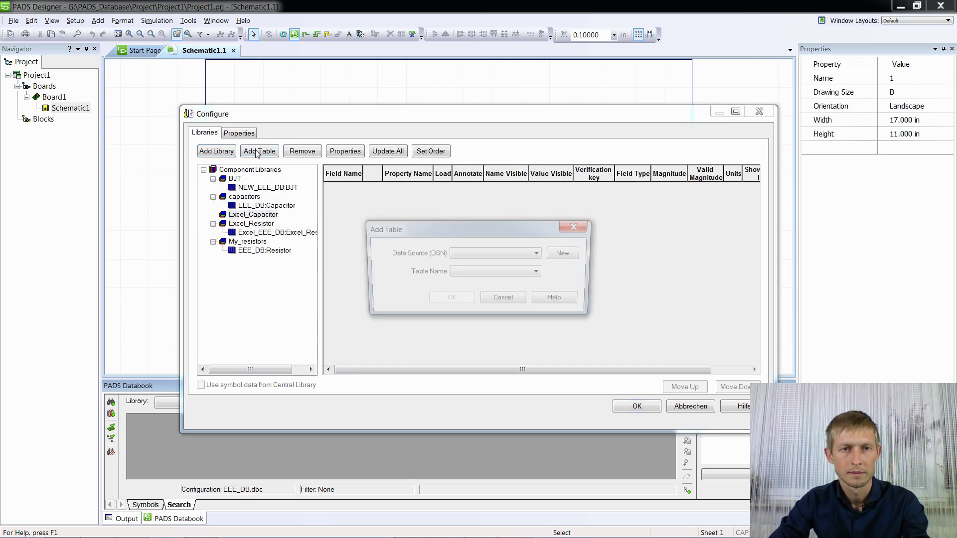
pyautogui.click(539, 254)
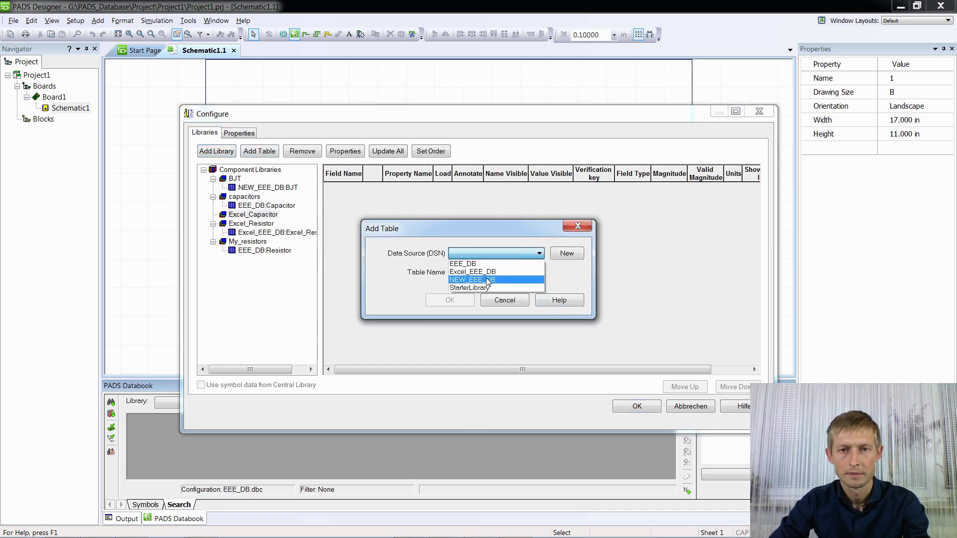
pyautogui.click(489, 272)
pyautogui.click(492, 274)
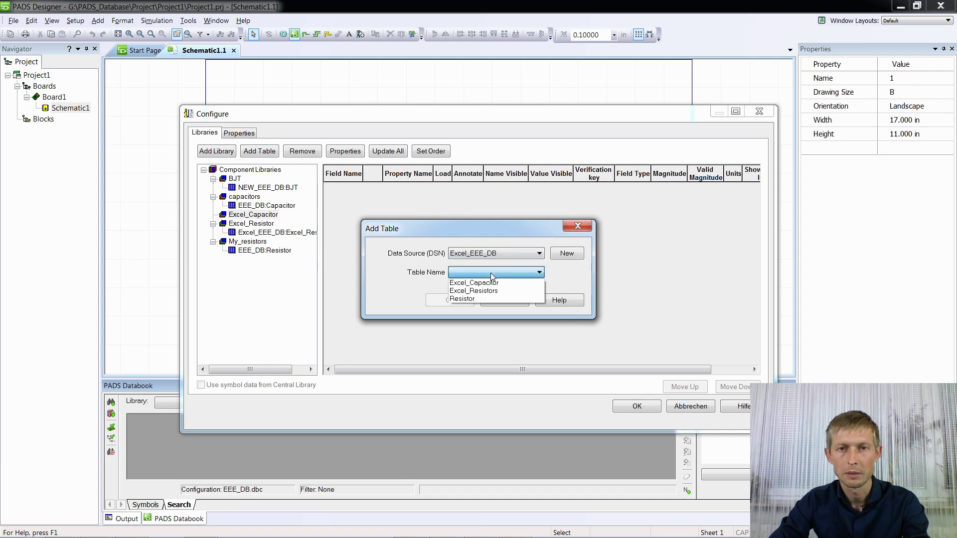
pyautogui.click(492, 283)
pyautogui.click(450, 301)
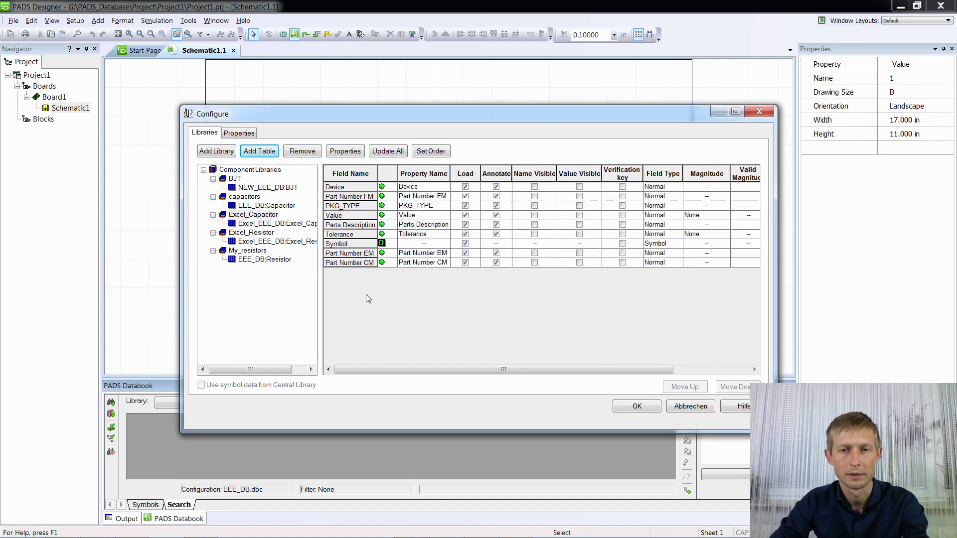
pyautogui.click(642, 411)
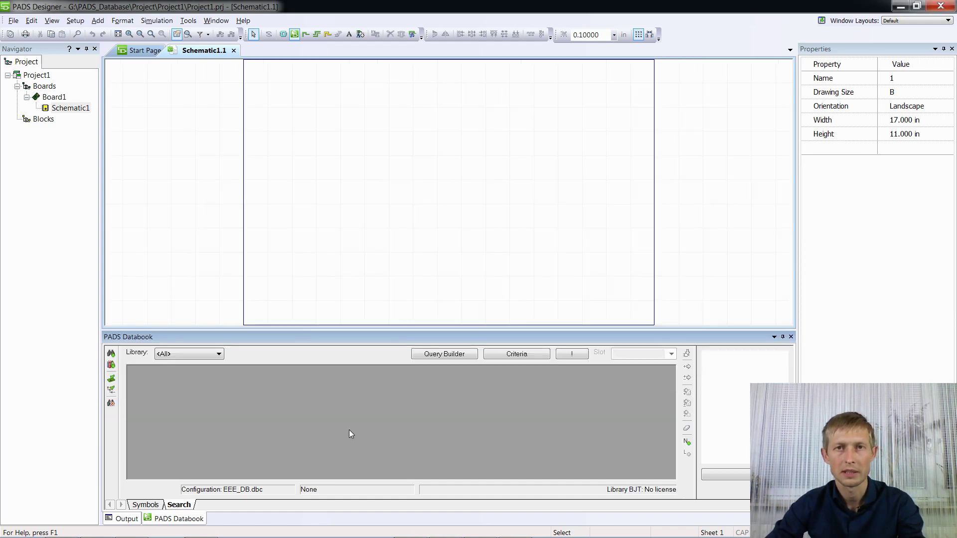
# Switch the Databook library to Excel_Resistor so its 39 parts are listed.
pyautogui.click(221, 355)
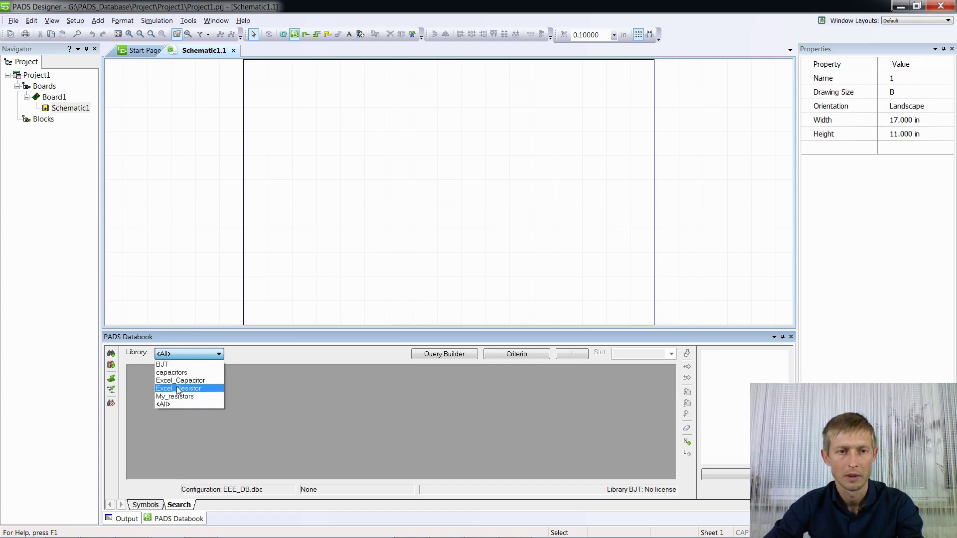
pyautogui.click(199, 390)
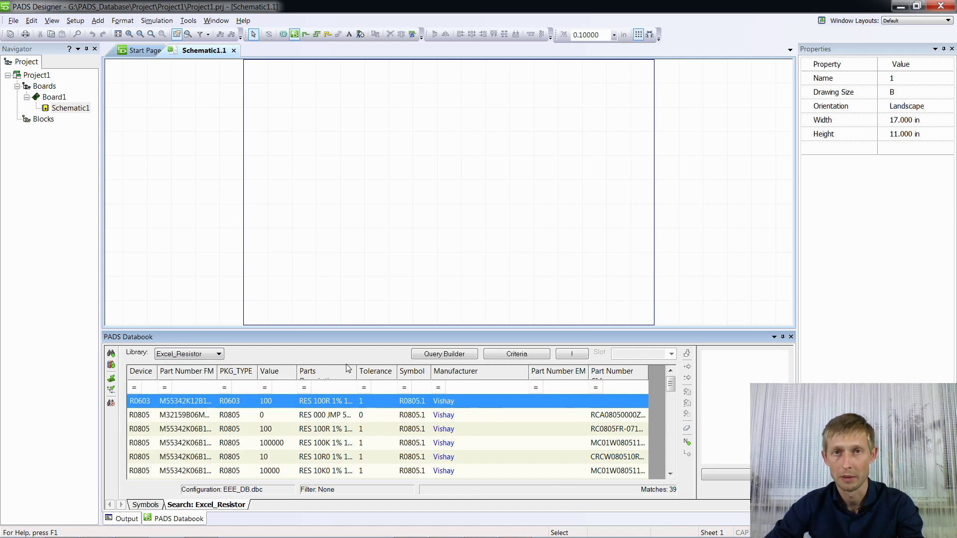
pyautogui.moveTo(260, 537)
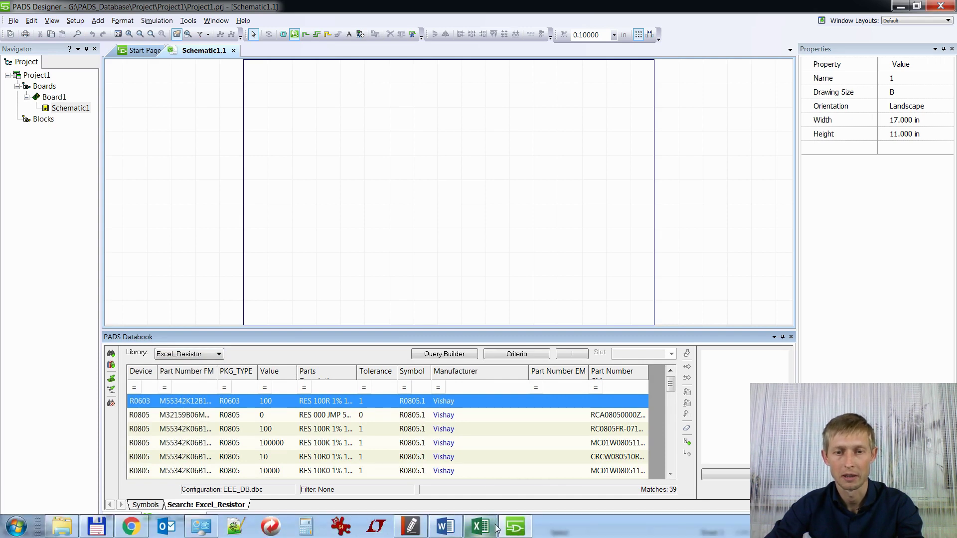
pyautogui.click(480, 526)
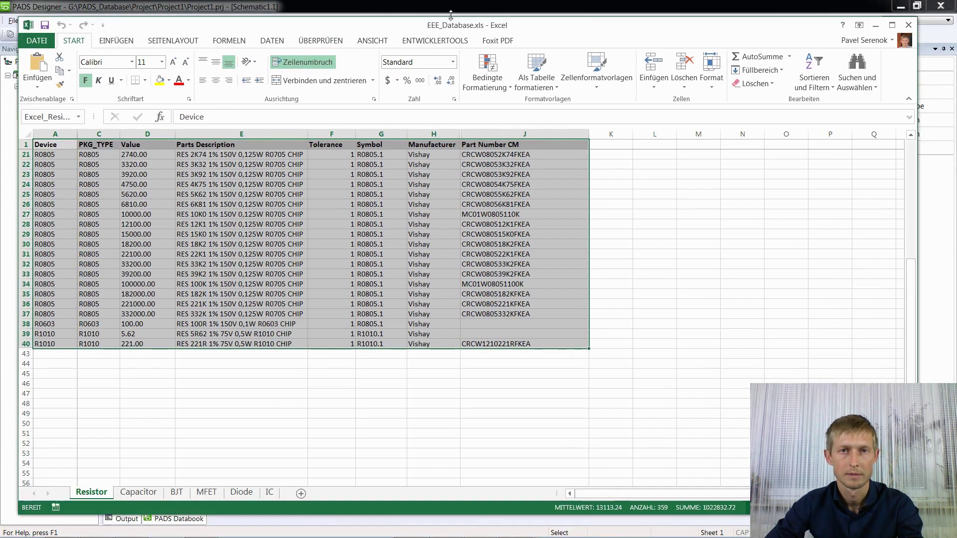
pyautogui.moveTo(451, 15); pyautogui.dragTo(451, 224)
pyautogui.moveTo(390, 239); pyautogui.dragTo(481, 48)
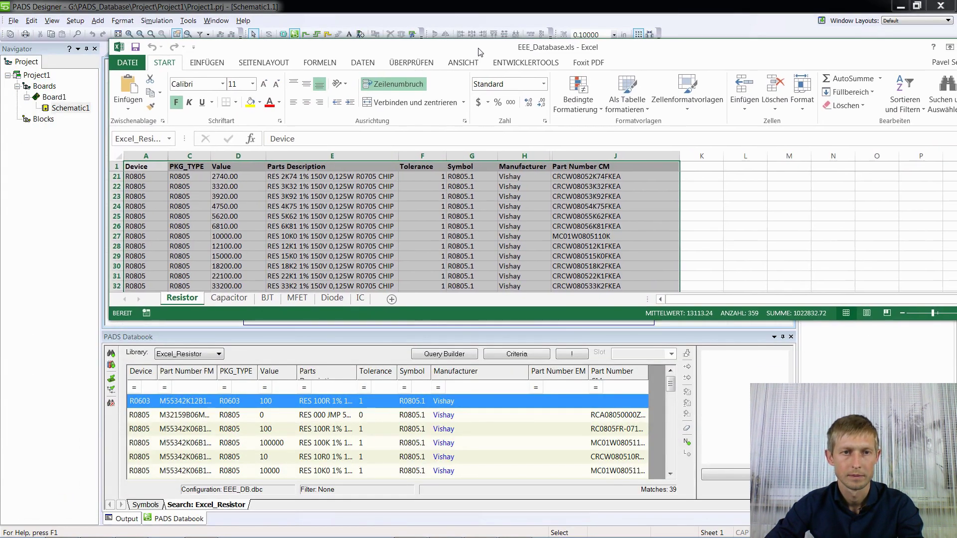
pyautogui.click(273, 447)
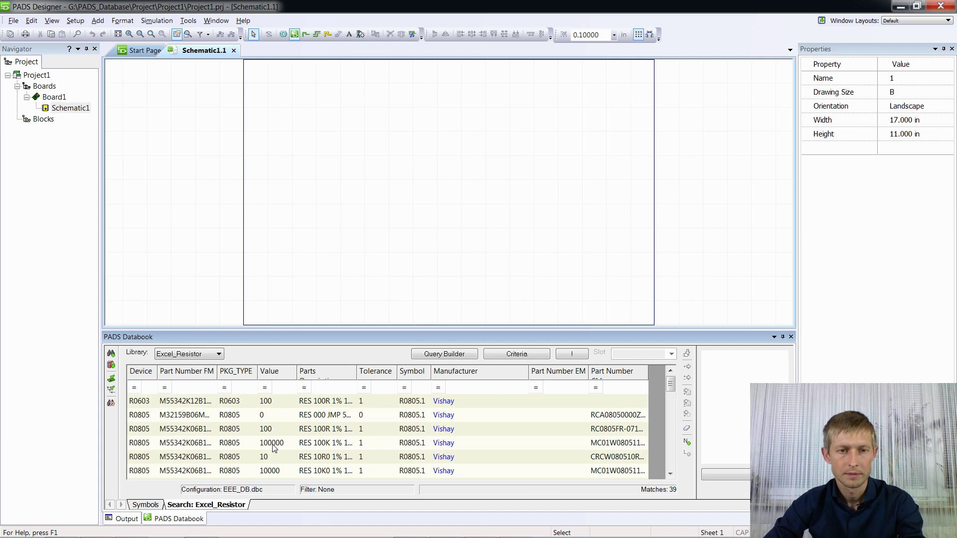
pyautogui.rightClick(272, 444)
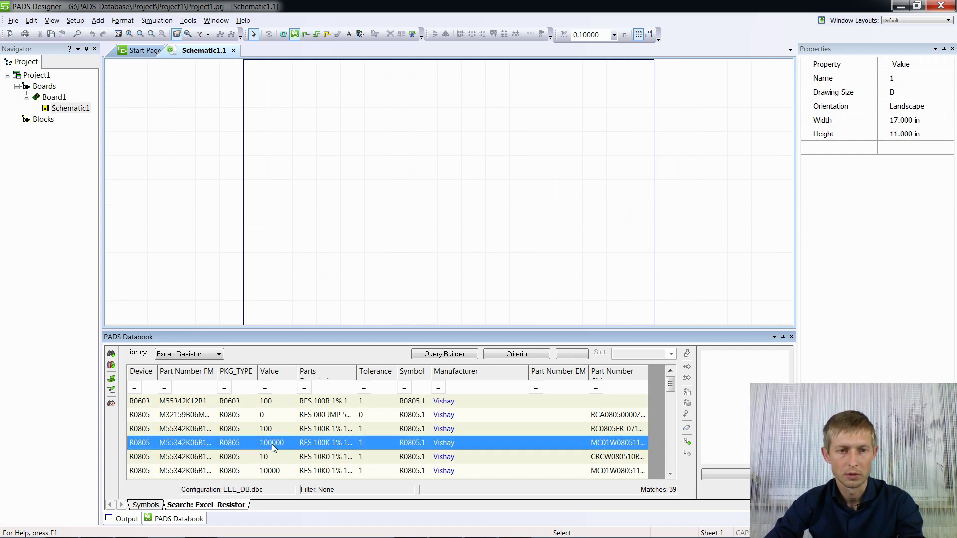
# In the library configuration, give Excel_Resistor's Value field unit R with Automatic magnitude.
pyautogui.moveTo(304, 423)
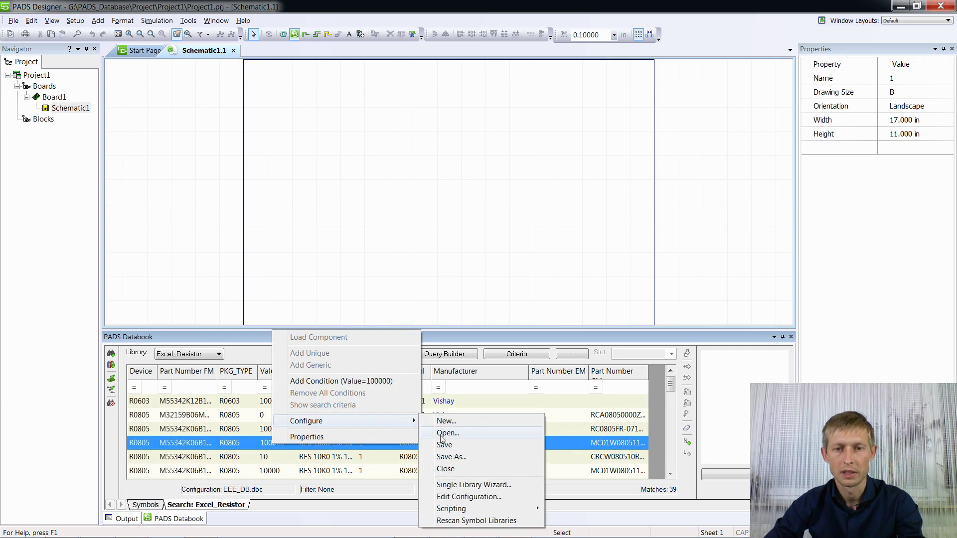
pyautogui.click(463, 498)
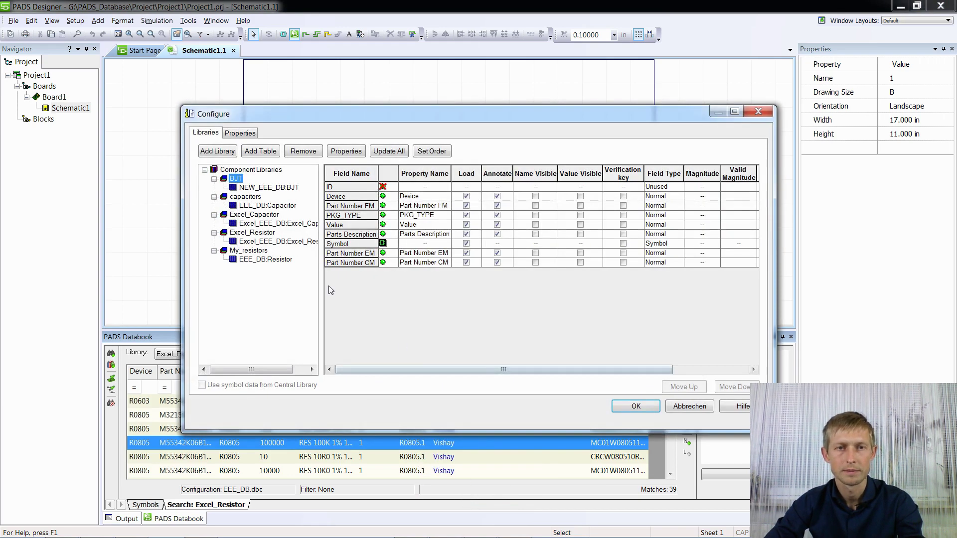
pyautogui.click(253, 233)
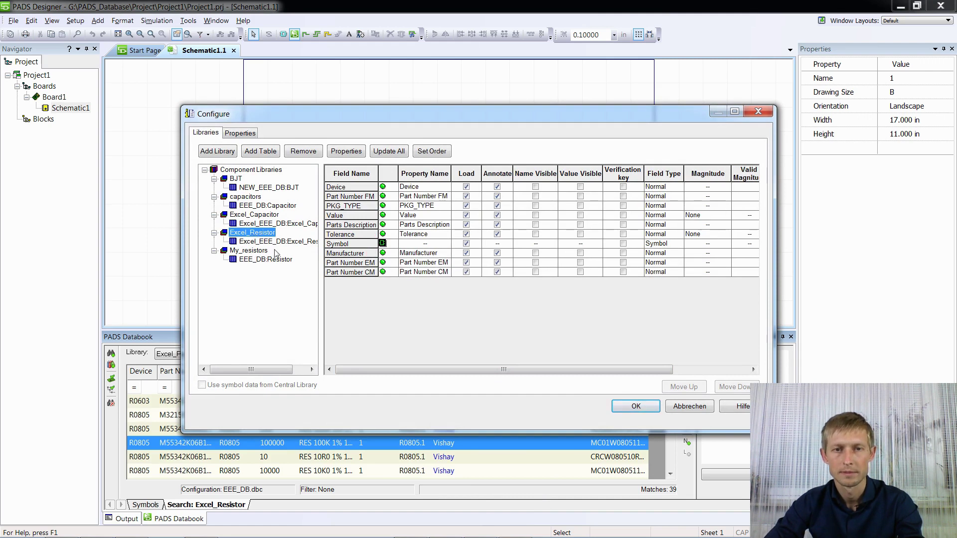
pyautogui.click(331, 215)
pyautogui.moveTo(559, 369); pyautogui.dragTo(633, 383)
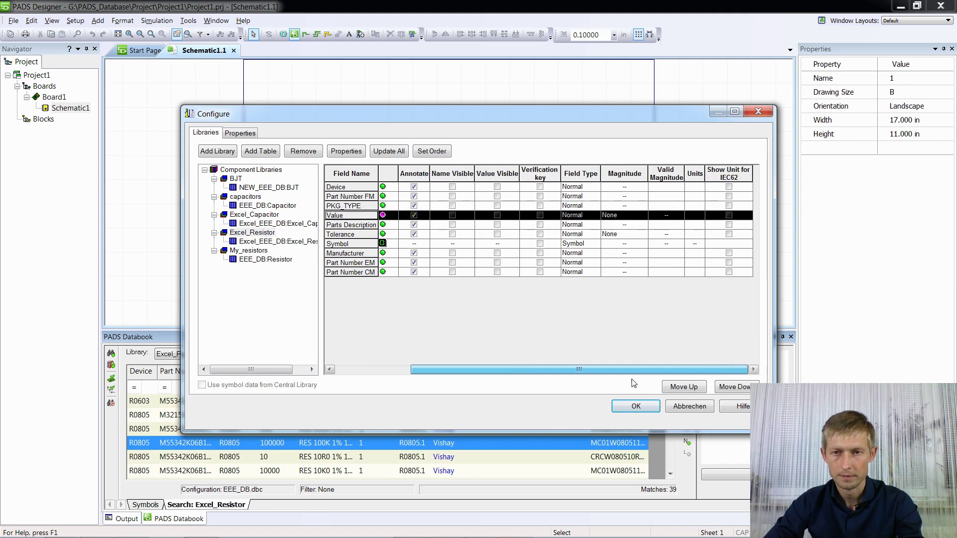
pyautogui.click(696, 217)
pyautogui.write('R')
pyautogui.click(643, 216)
pyautogui.click(643, 215)
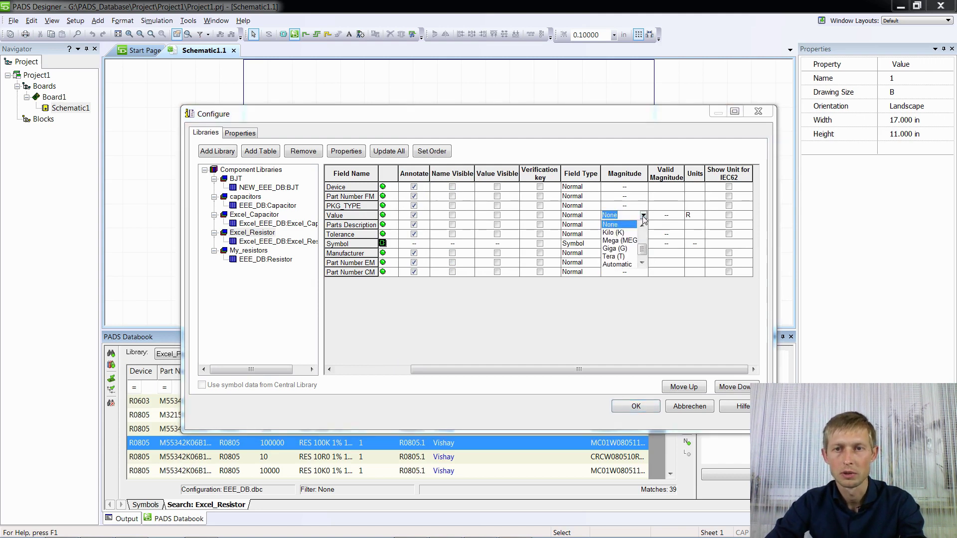
pyautogui.click(627, 264)
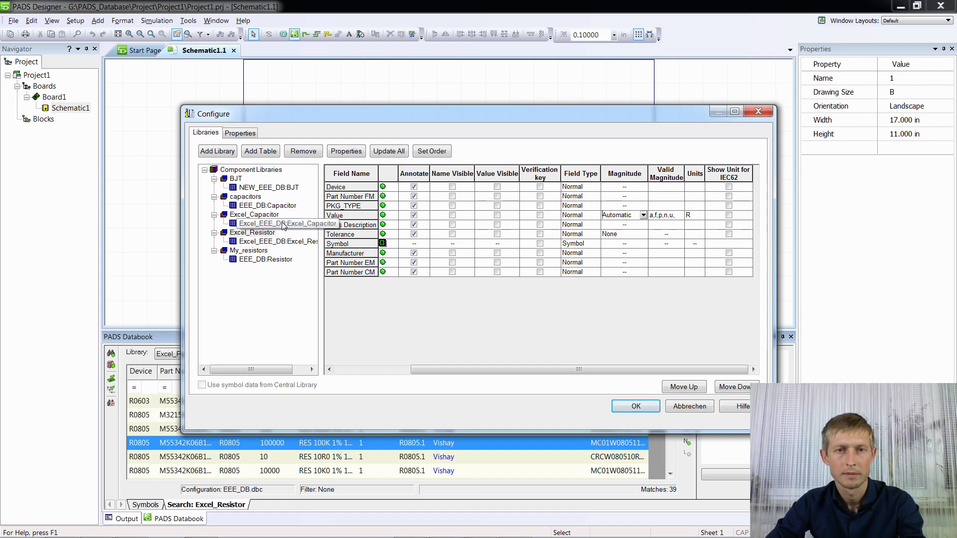
# Enable Use European Notation in the Component Annotation property settings.
pyautogui.click(241, 133)
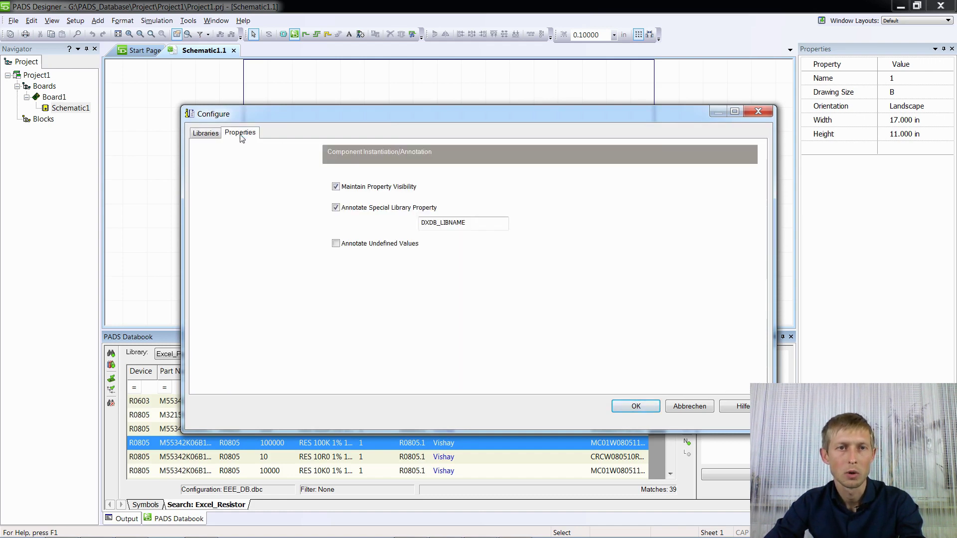
pyautogui.click(242, 161)
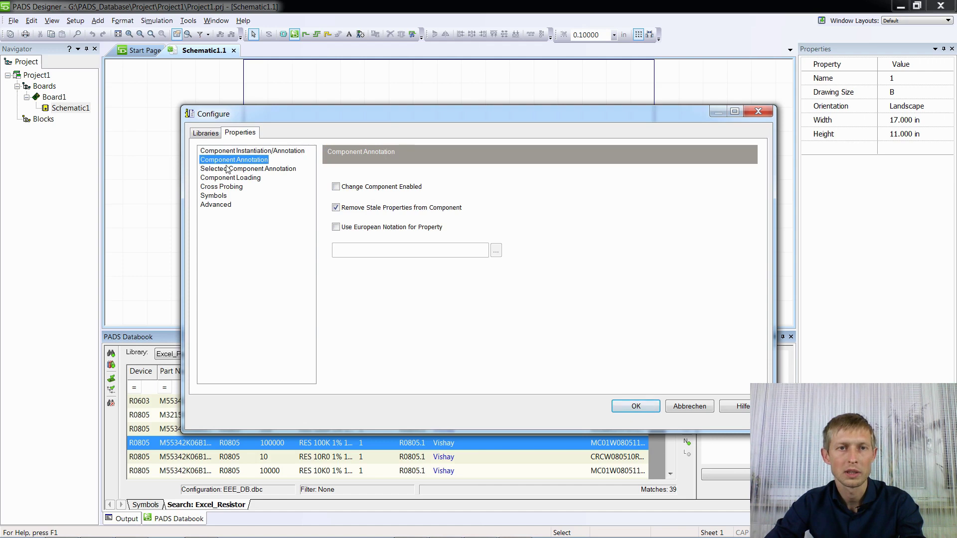
pyautogui.click(333, 235)
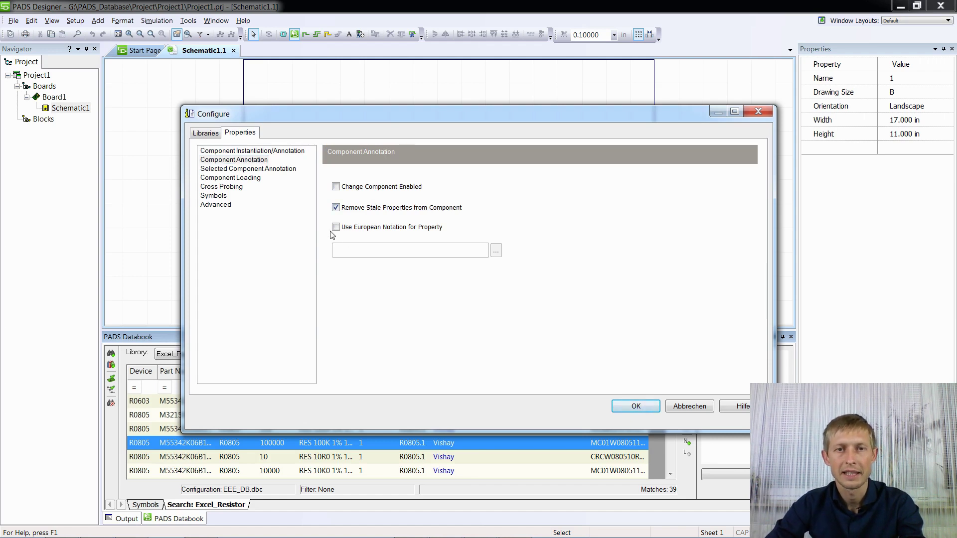
pyautogui.click(335, 228)
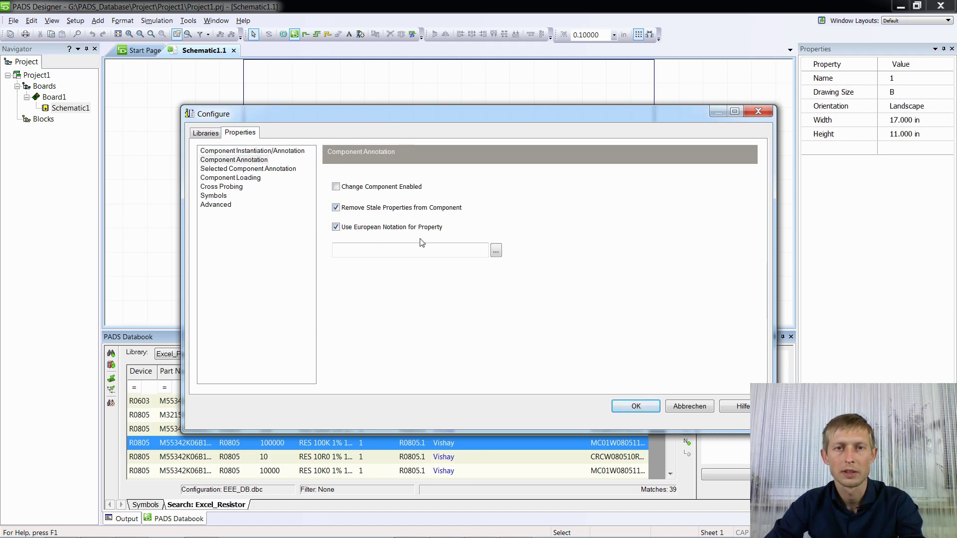
# Apply European notation to the Value property and confirm the configuration.
pyautogui.click(496, 251)
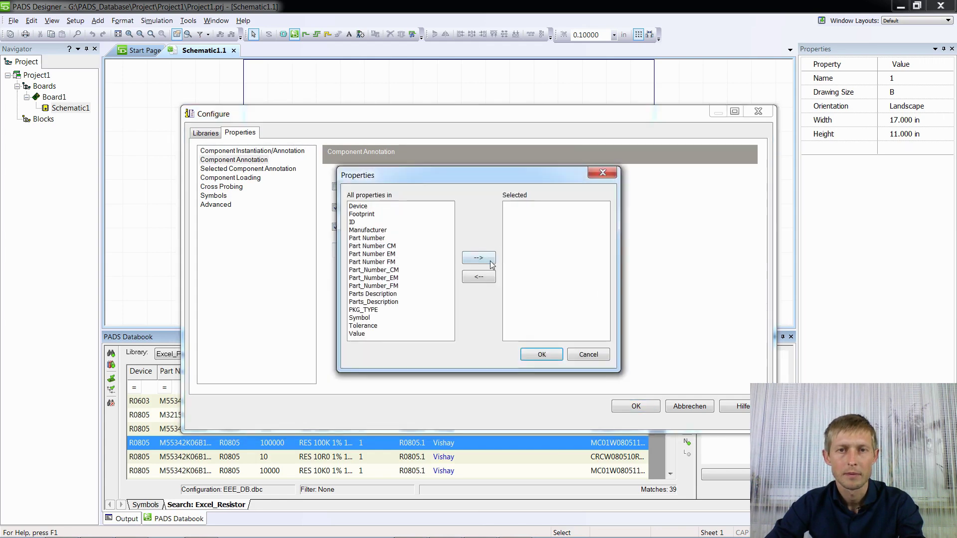
pyautogui.click(358, 334)
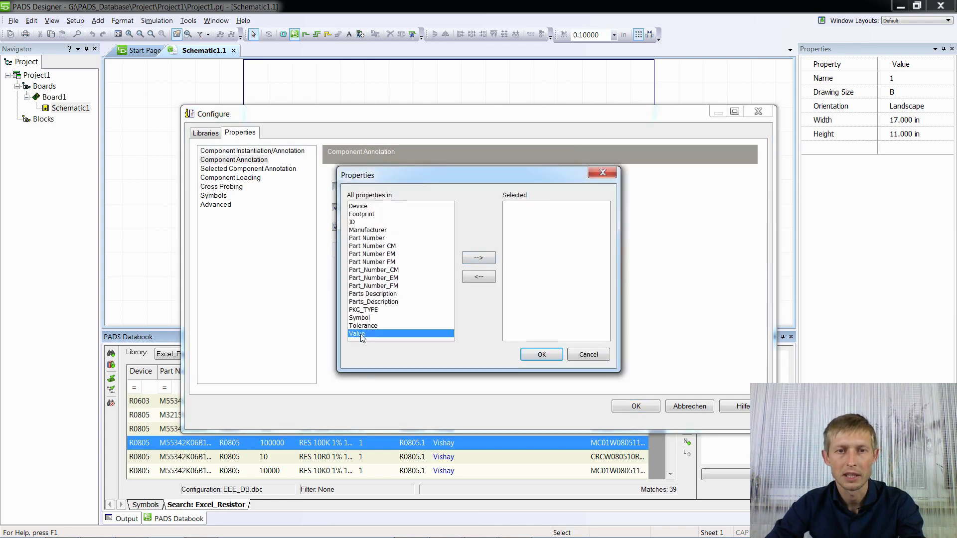
pyautogui.click(482, 256)
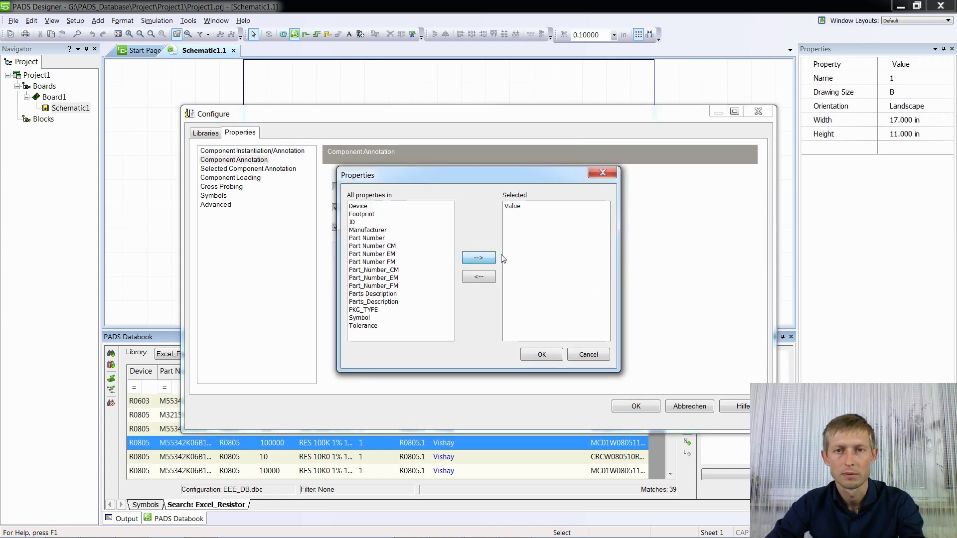
pyautogui.click(541, 355)
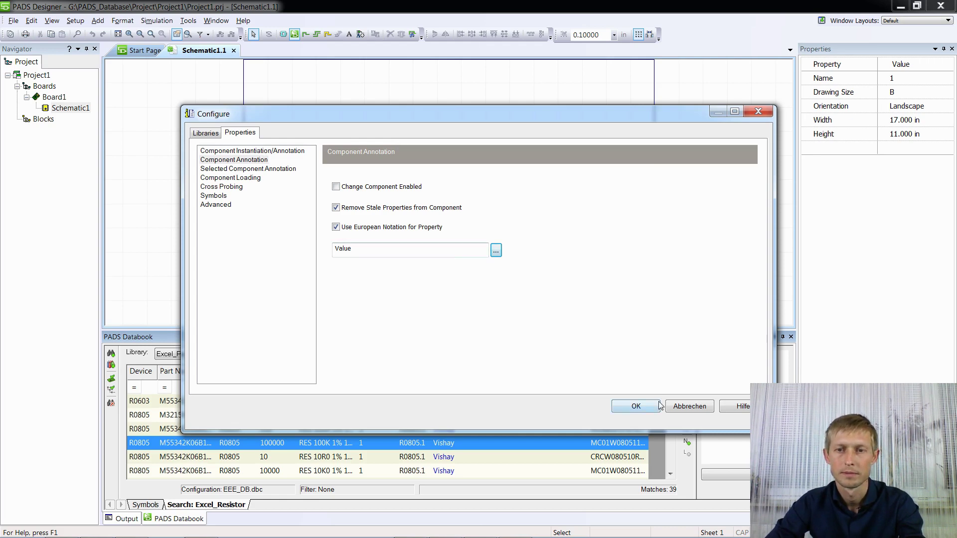
pyautogui.click(636, 406)
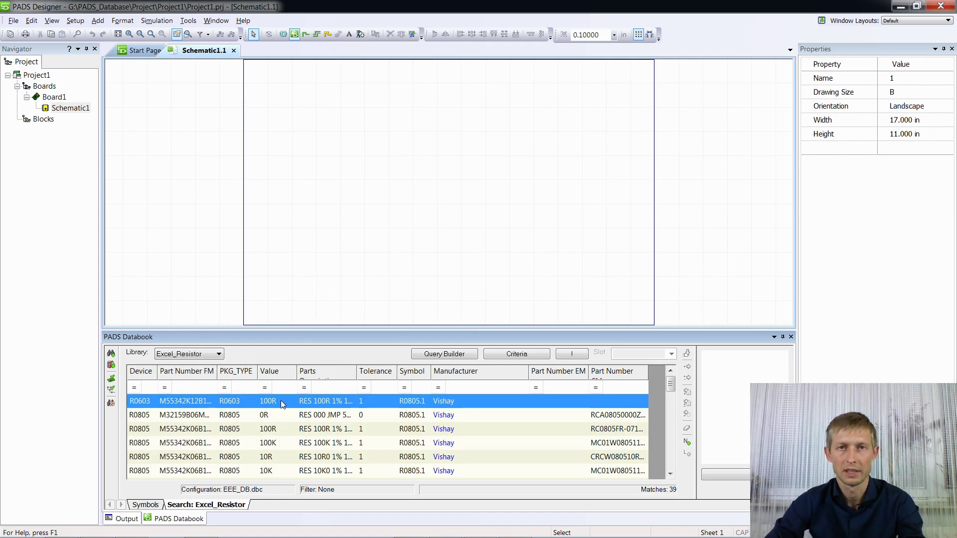
# Widen the Parts Description column of the resistor list to show fuller descriptions.
pyautogui.click(273, 444)
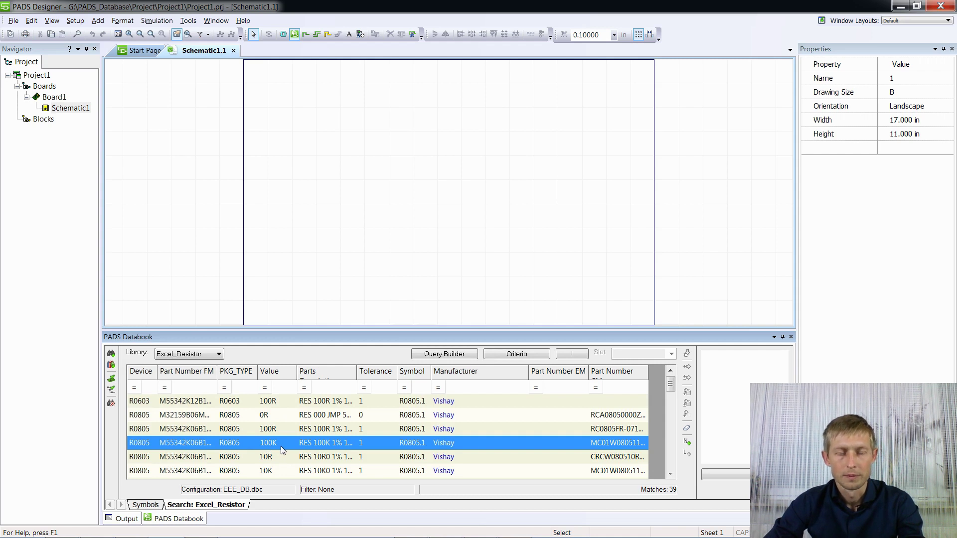
pyautogui.moveTo(357, 371); pyautogui.dragTo(377, 371)
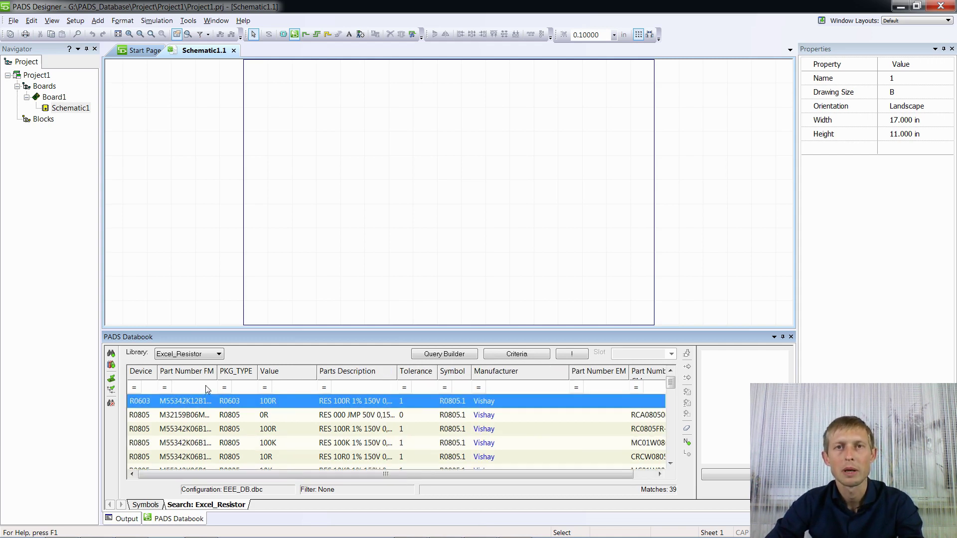
pyautogui.click(217, 354)
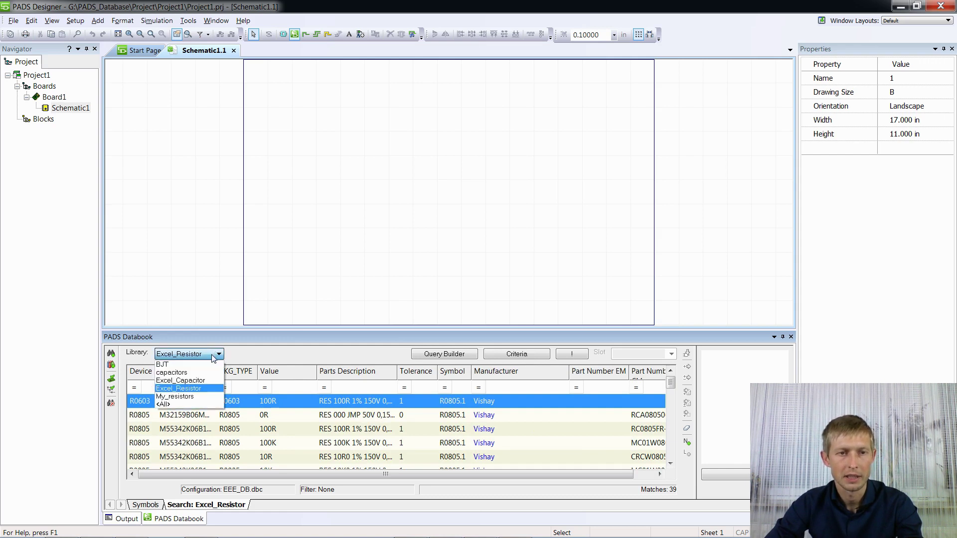
# List Excel_Capacitor parts sorted by Value (22p, 150p, 330p…), then bring the EEE_Database workbook forward.
pyautogui.click(208, 381)
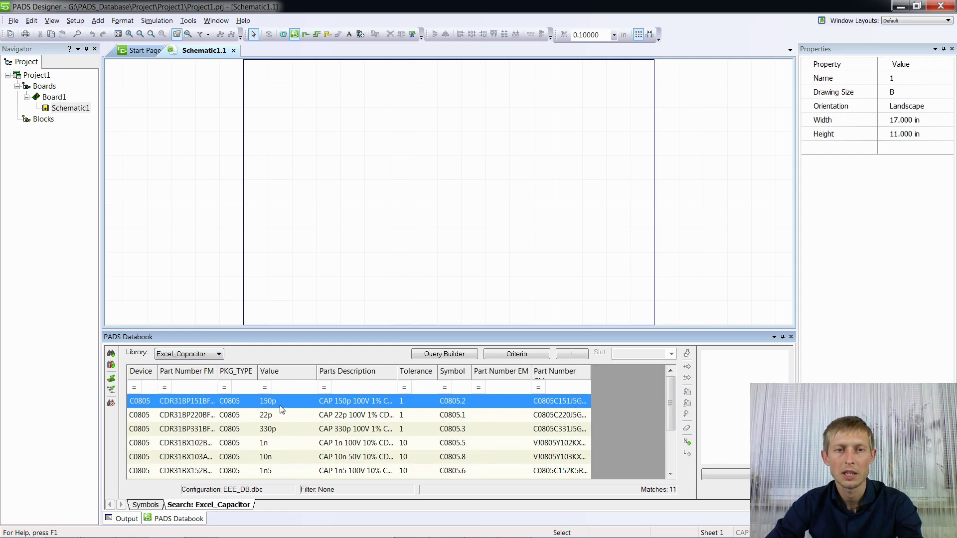
pyautogui.click(292, 376)
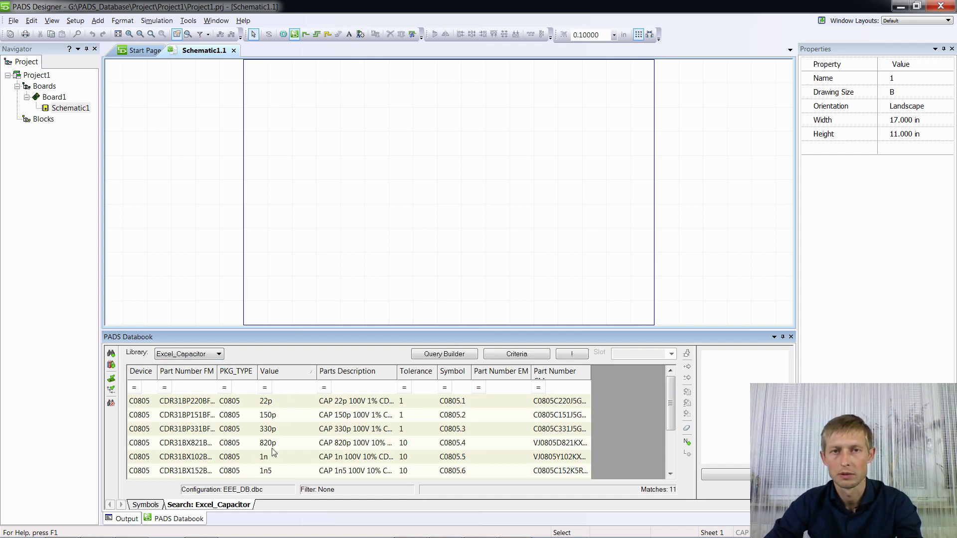
pyautogui.scroll(-1, 282, 417)
pyautogui.scroll(1, 283, 417)
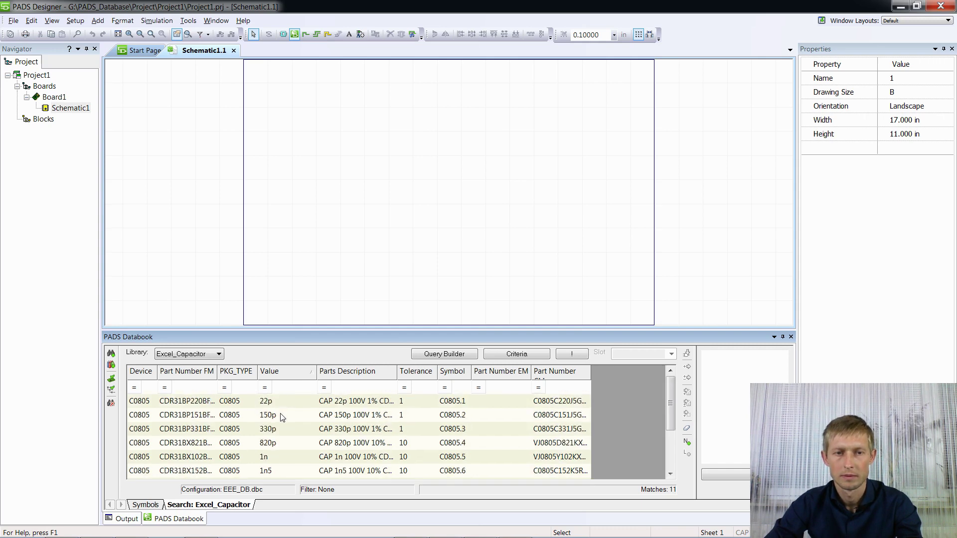
pyautogui.click(480, 527)
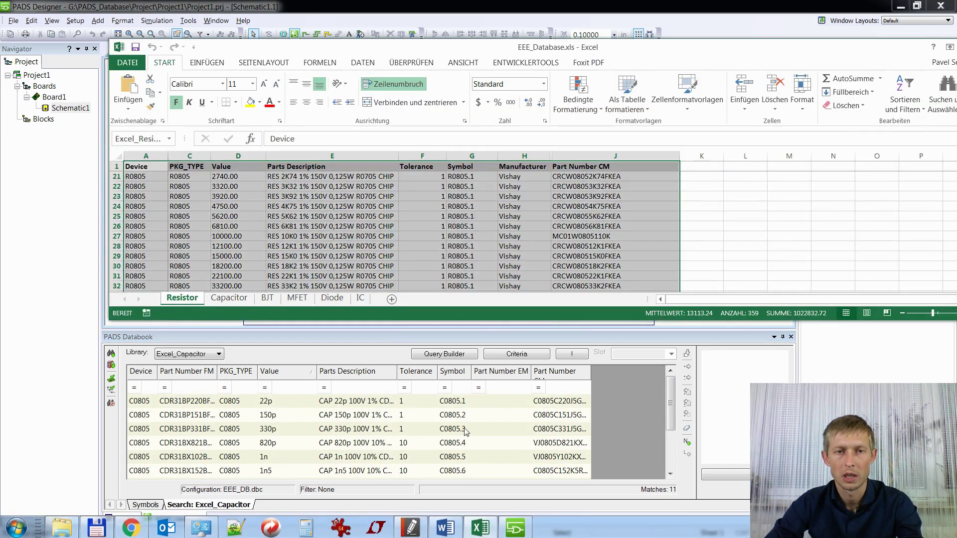
# Inspect the Capacitor sheet's stored Value cells like 0.00000000015, then minimize Excel.
pyautogui.click(232, 299)
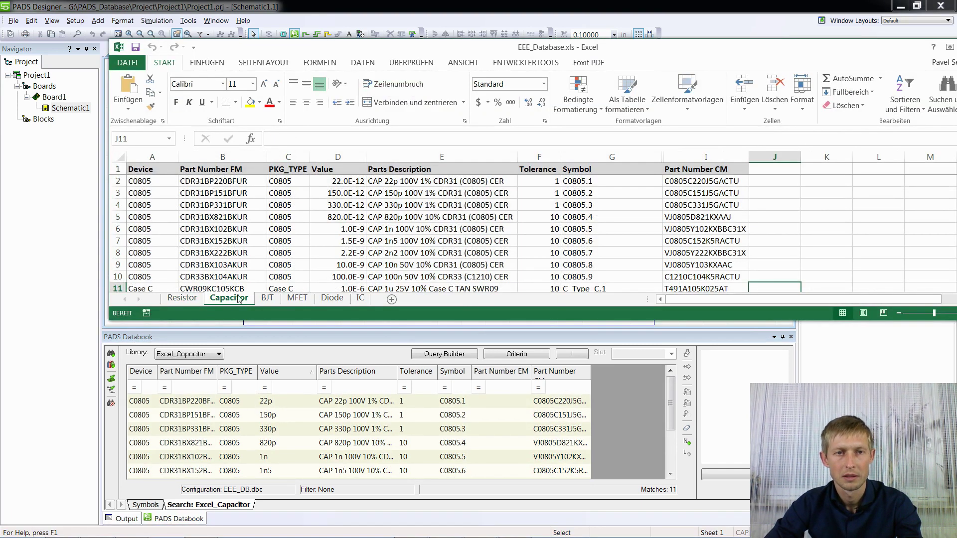
pyautogui.click(448, 255)
pyautogui.click(353, 194)
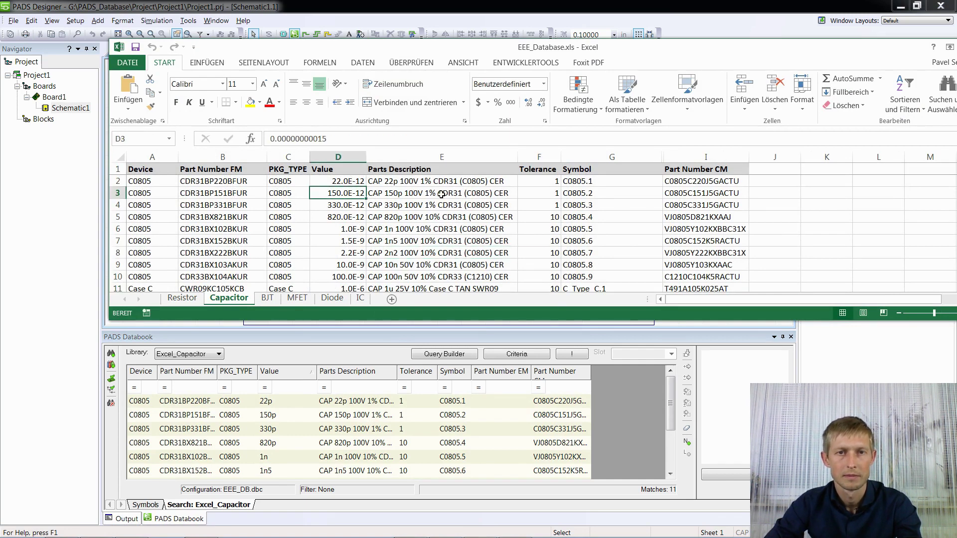
pyautogui.click(349, 182)
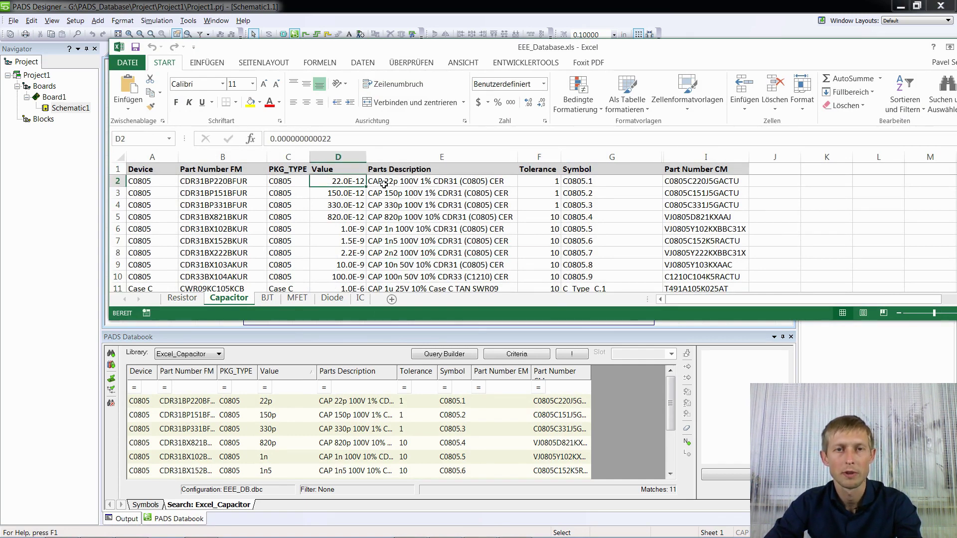
pyautogui.click(321, 193)
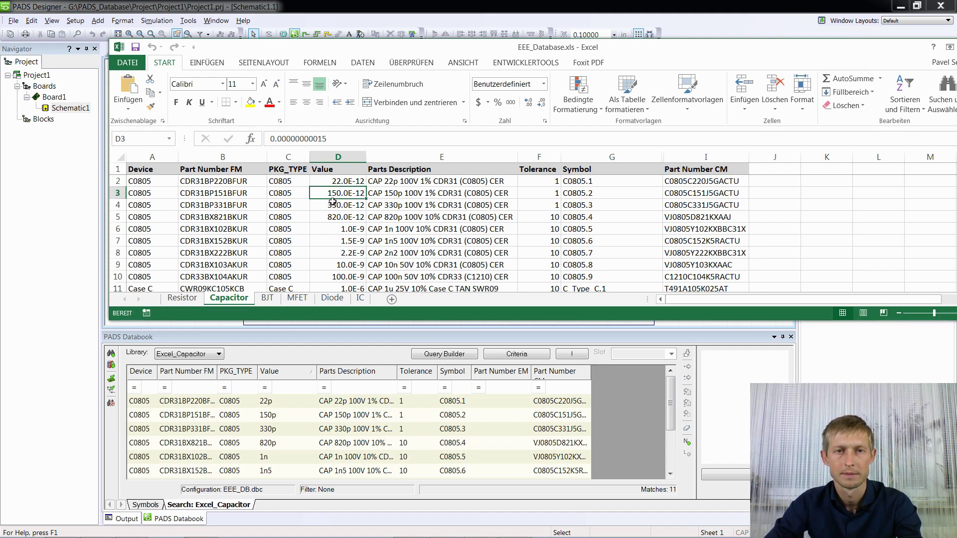
pyautogui.moveTo(631, 48); pyautogui.dragTo(558, 47)
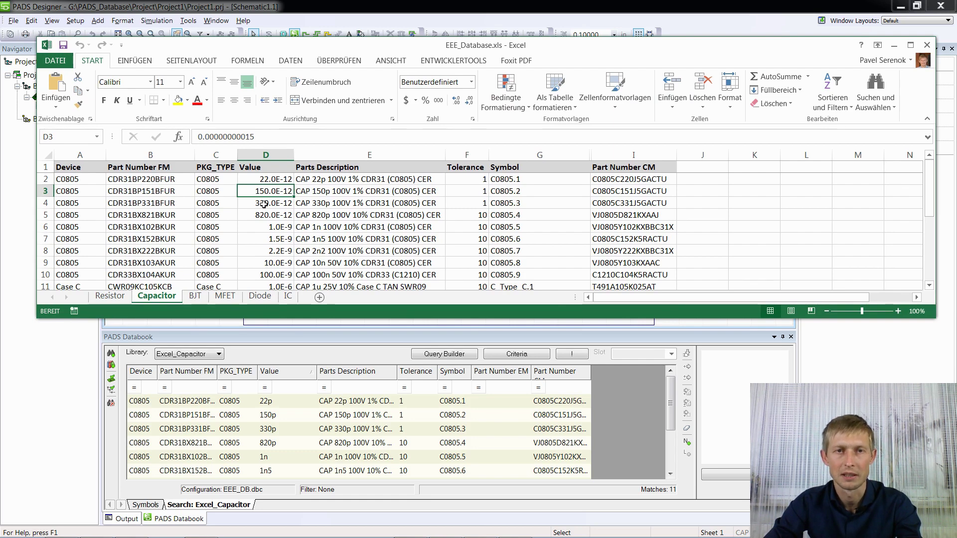
pyautogui.click(894, 44)
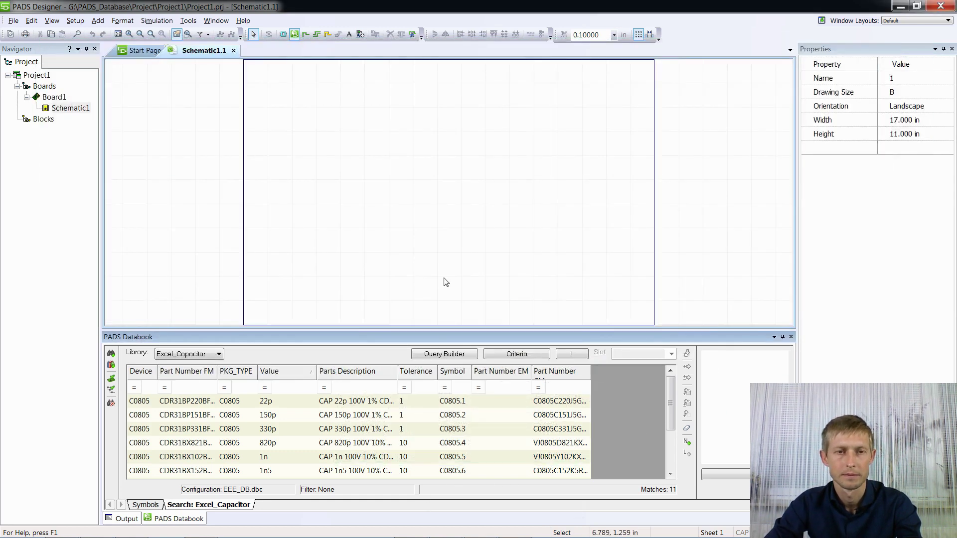
# Try a Value filter of <= 500p on the capacitor list, then switch back to Excel.
pyautogui.click(294, 388)
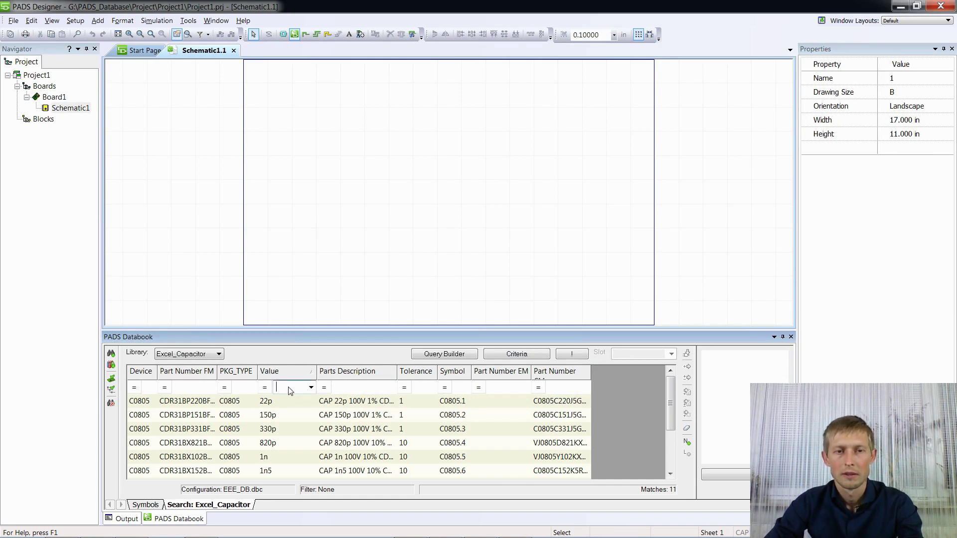
pyautogui.click(265, 389)
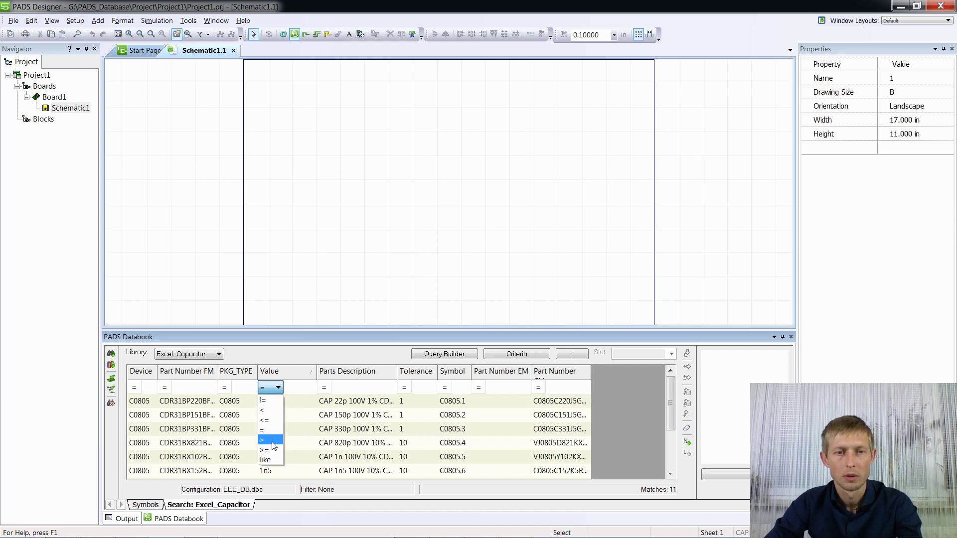
pyautogui.click(278, 420)
pyautogui.click(297, 393)
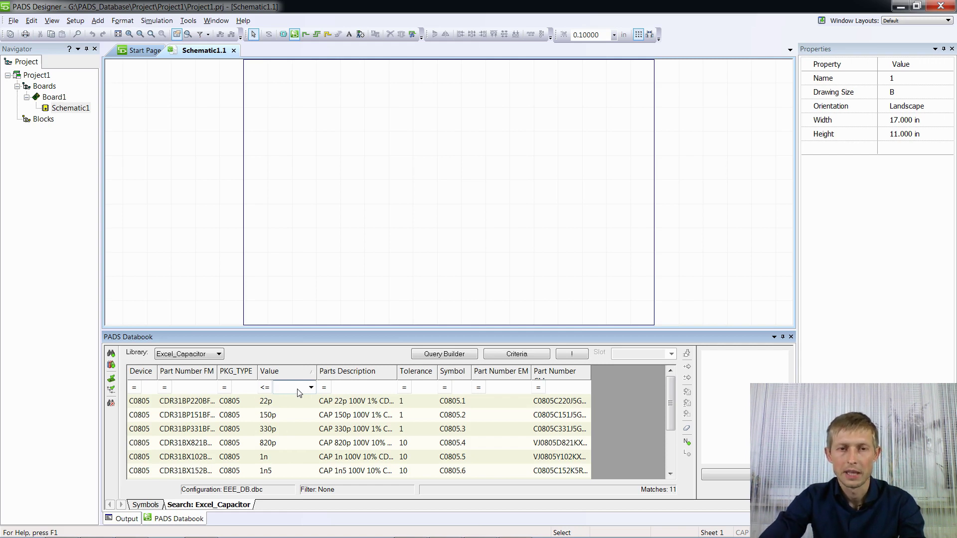
pyautogui.write('500p')
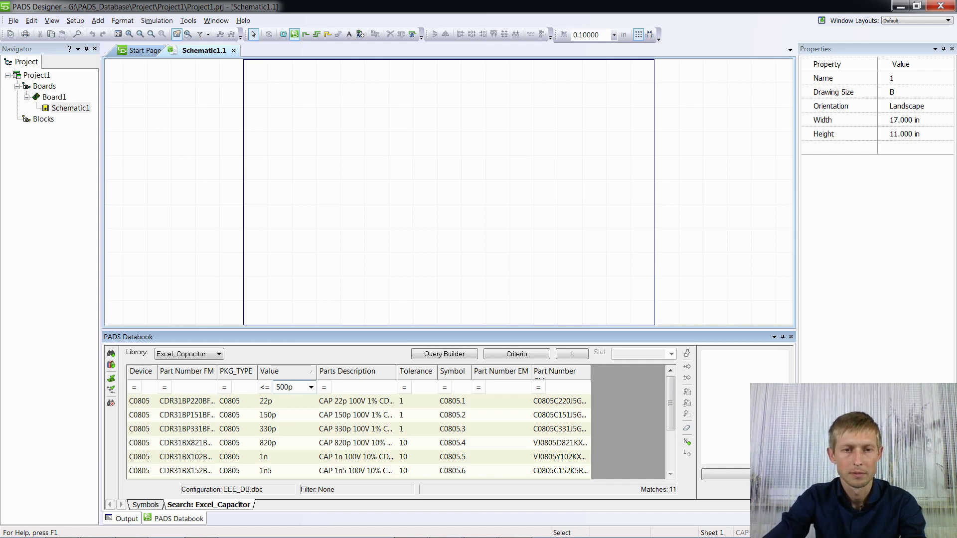
pyautogui.press('Return')
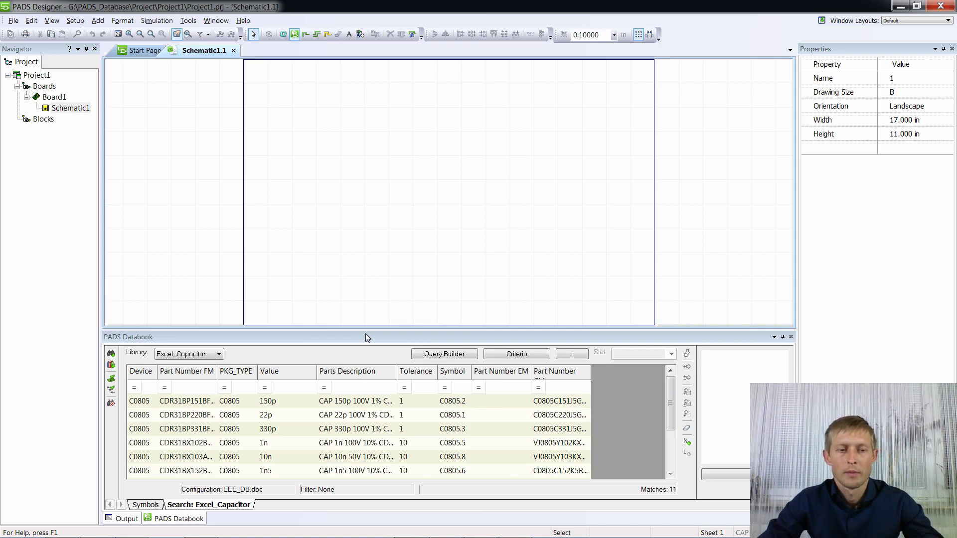
pyautogui.click(366, 333)
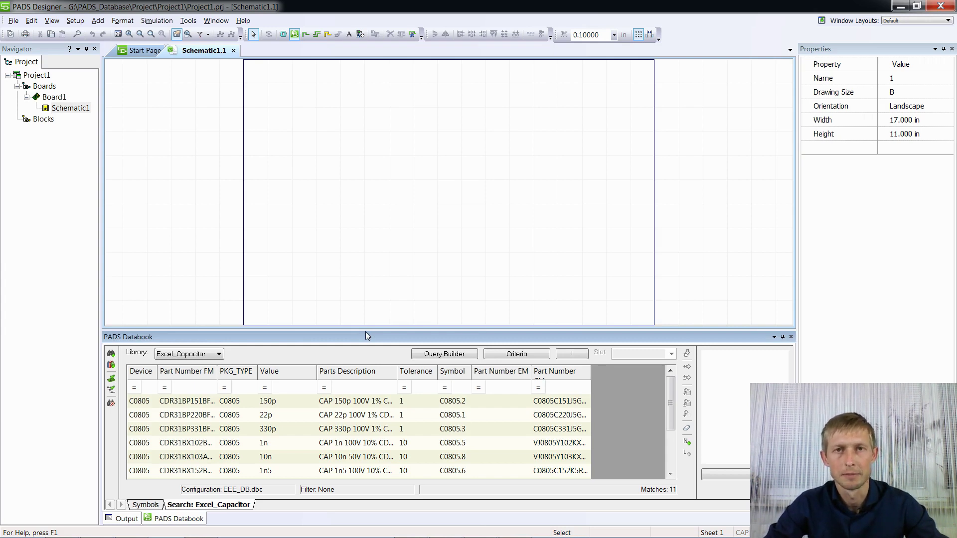
pyautogui.hotkey('alt', 'Tab')
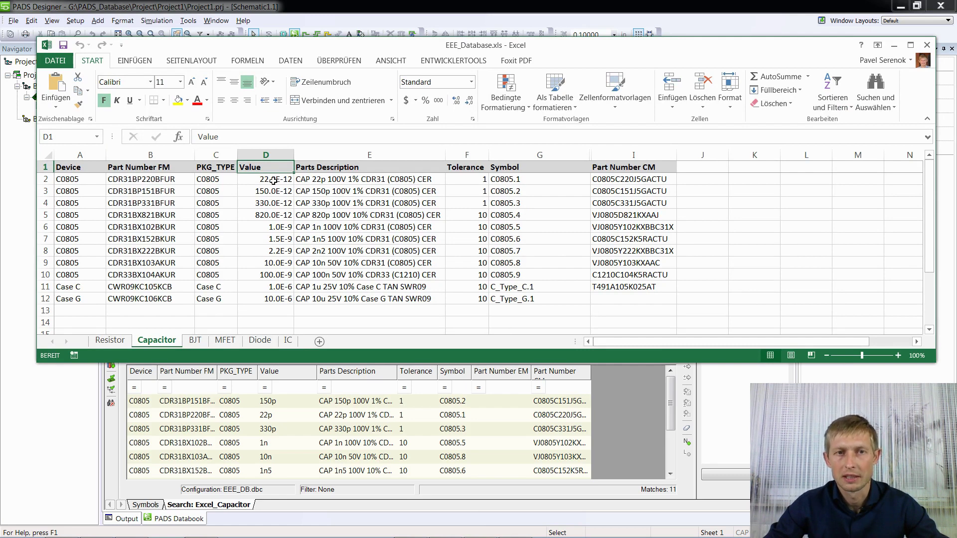
# Copy the plain values from O2:O12 and paste them into D2:D12.
pyautogui.moveTo(273, 180); pyautogui.dragTo(271, 306)
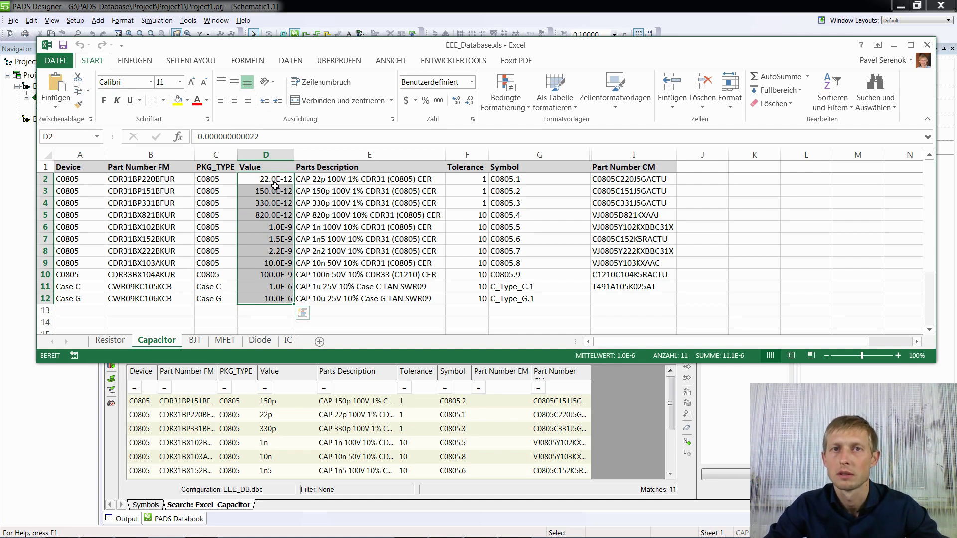
pyautogui.click(271, 296)
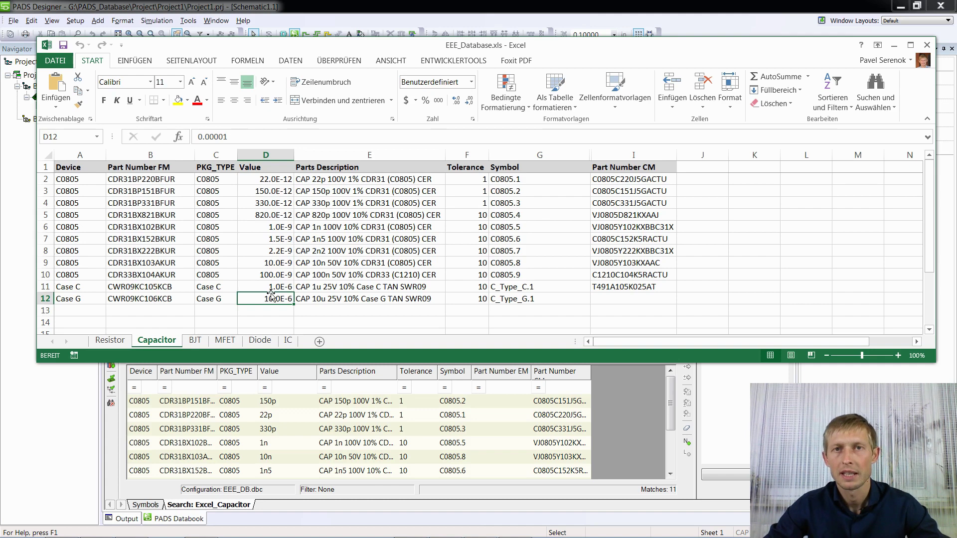
pyautogui.moveTo(271, 295); pyautogui.dragTo(266, 179)
pyautogui.hscroll(2, 841, 209)
pyautogui.moveTo(822, 180); pyautogui.dragTo(833, 295)
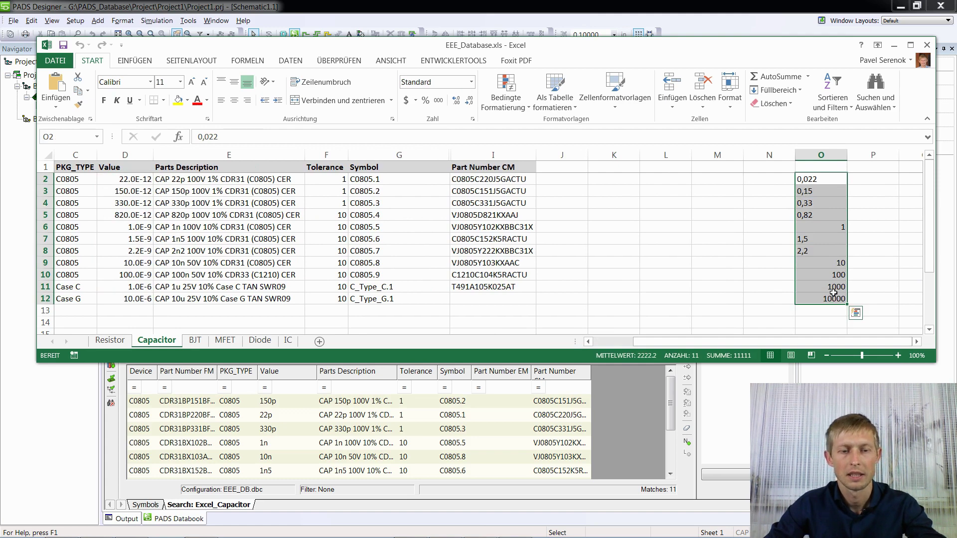
pyautogui.hotkey('ctrl', 'c')
pyautogui.moveTo(768, 341); pyautogui.dragTo(727, 342)
pyautogui.click(281, 180)
pyautogui.hotkey('ctrl', 'v')
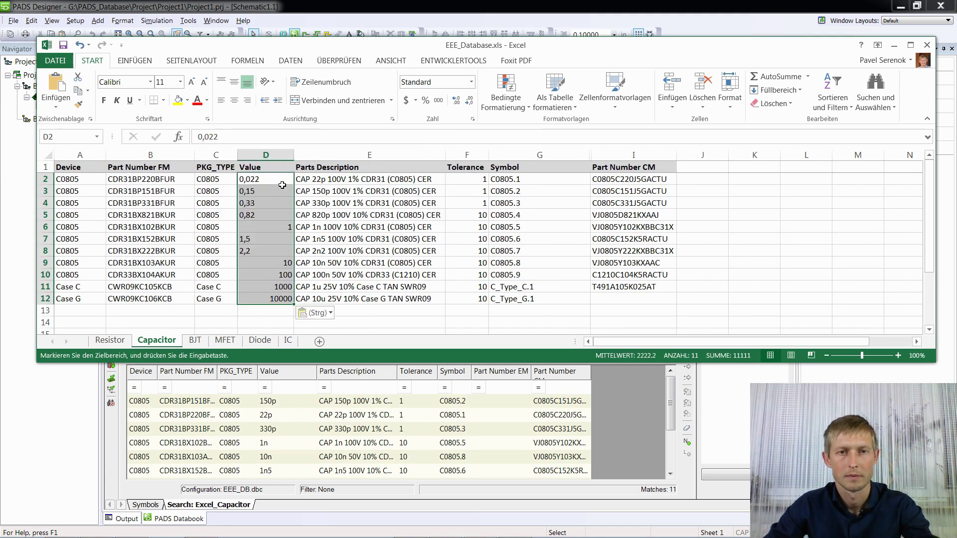
# Check the pasted D2 value, select column D and open Find and Replace.
pyautogui.click(364, 323)
pyautogui.click(277, 176)
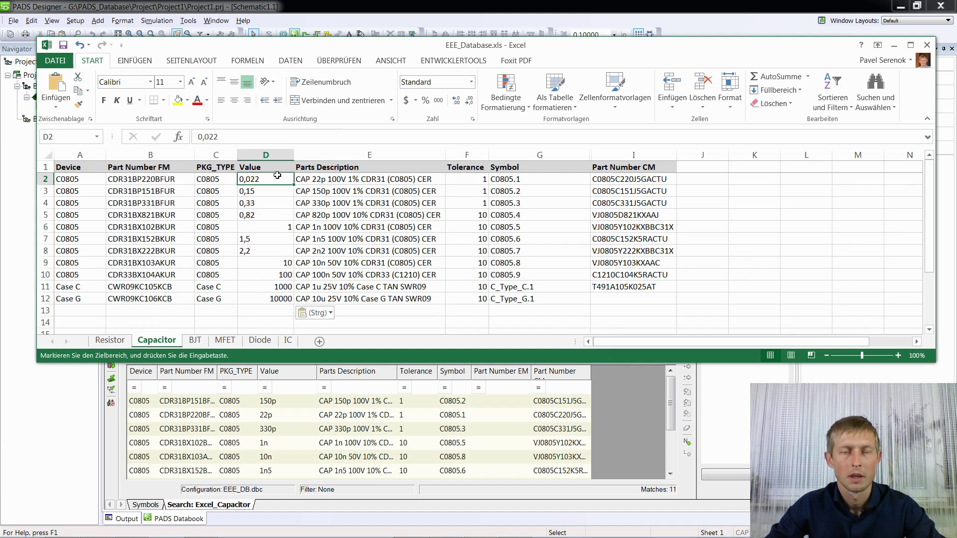
pyautogui.click(266, 156)
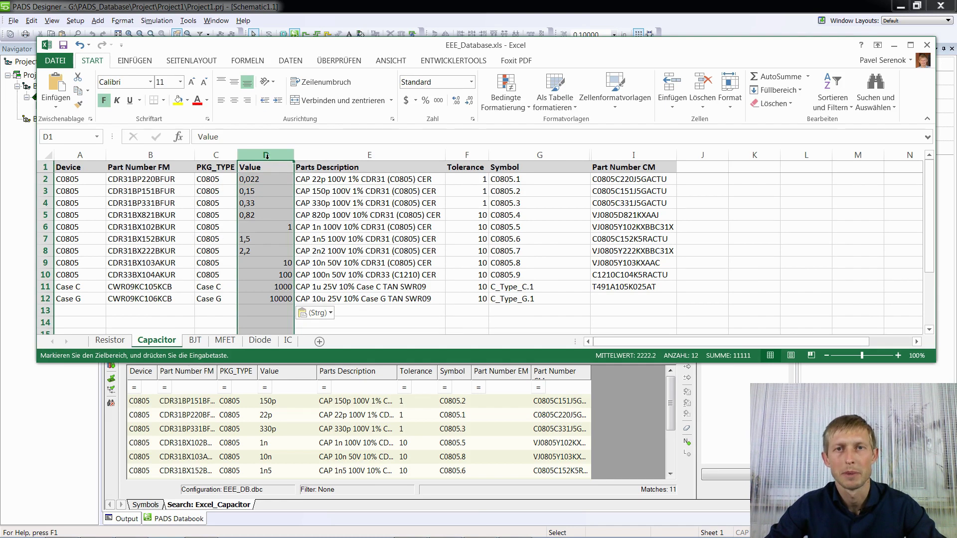
pyautogui.click(279, 178)
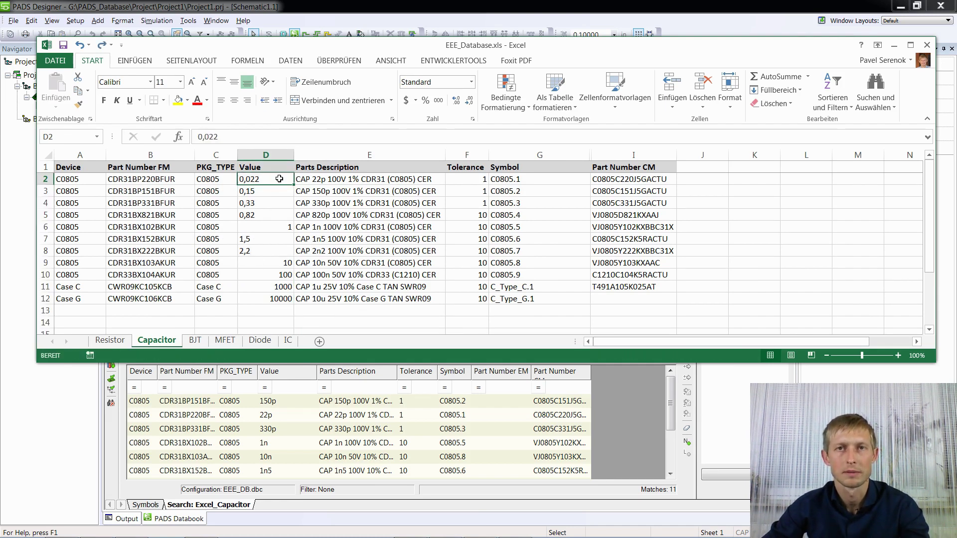
pyautogui.click(266, 155)
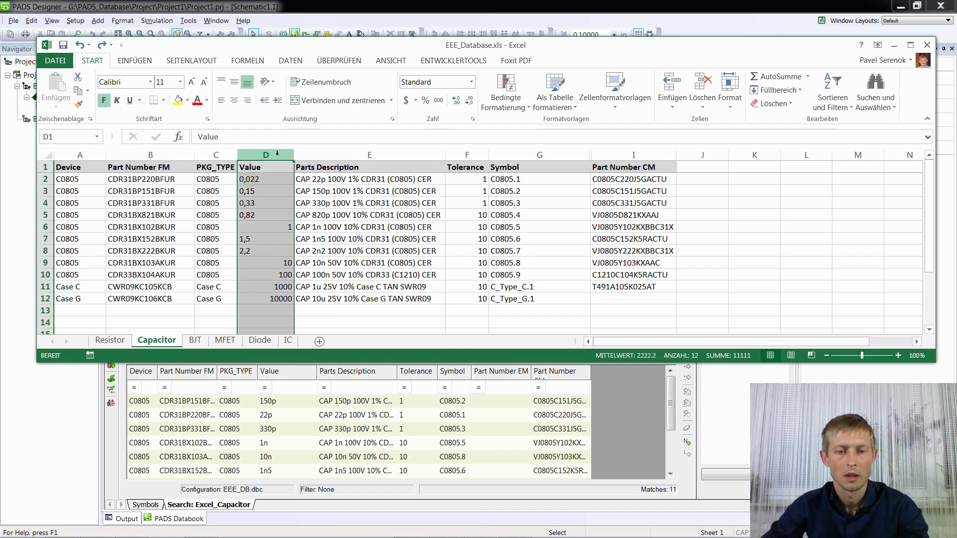
pyautogui.hotkey('ctrl', 'h')
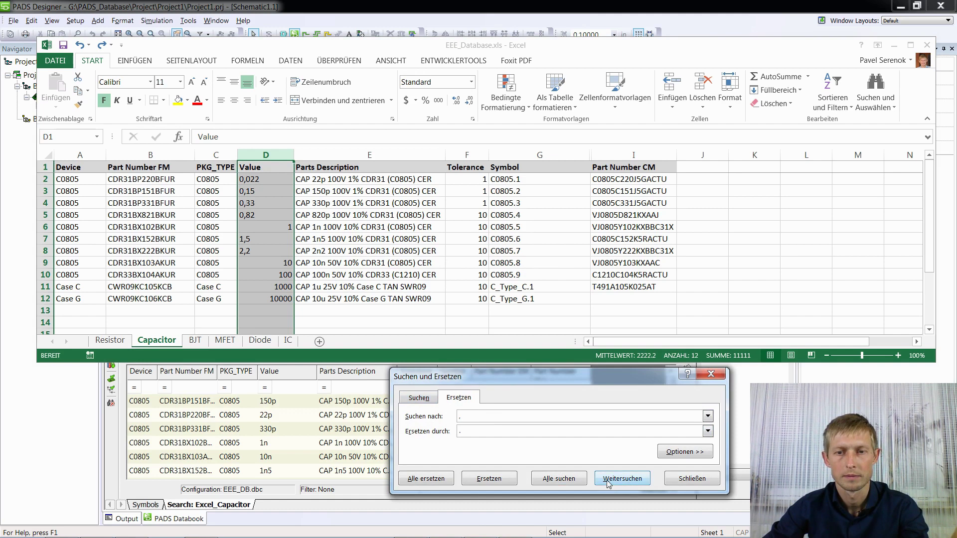
# Replace ',' with '.' in column D and check values like 0.022 and 2.2.
pyautogui.click(426, 478)
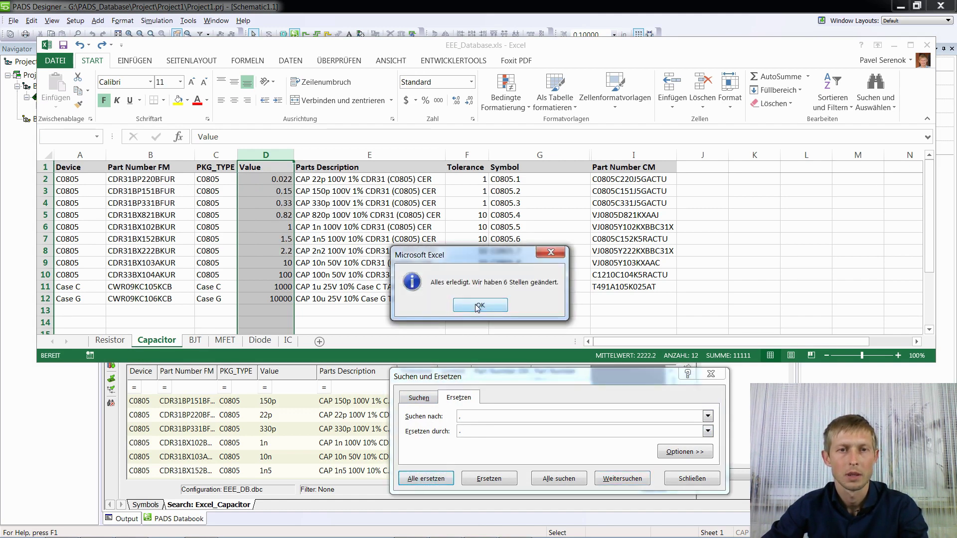
pyautogui.click(477, 310)
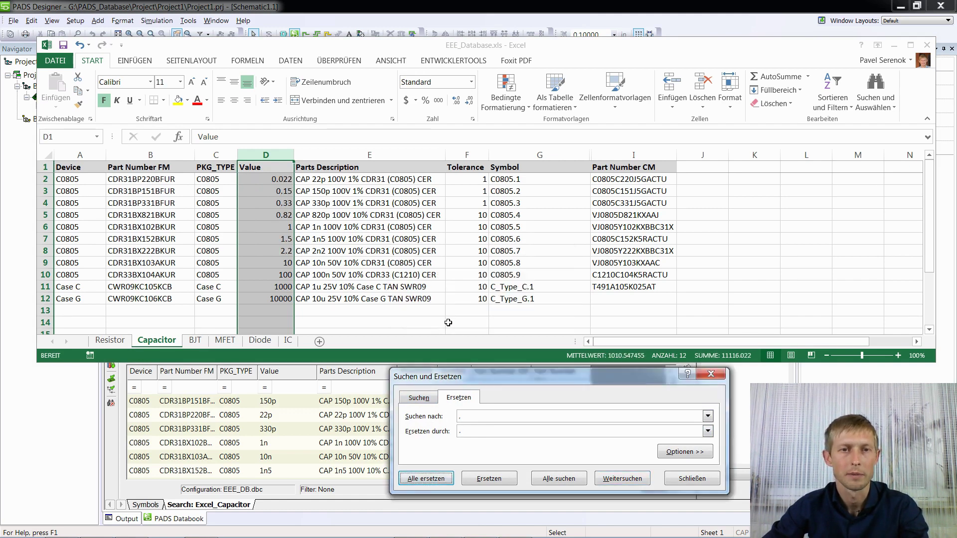
pyautogui.click(274, 154)
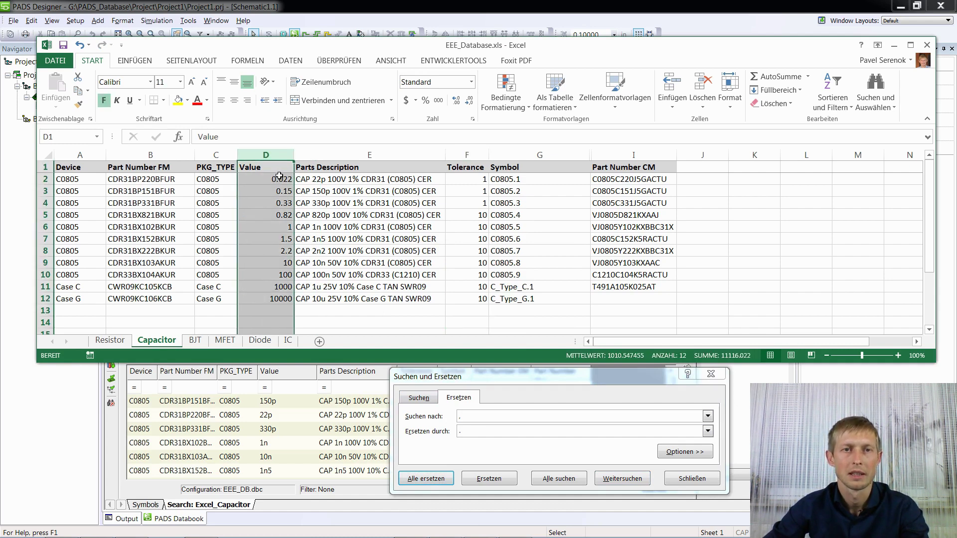
pyautogui.moveTo(278, 178); pyautogui.dragTo(272, 295)
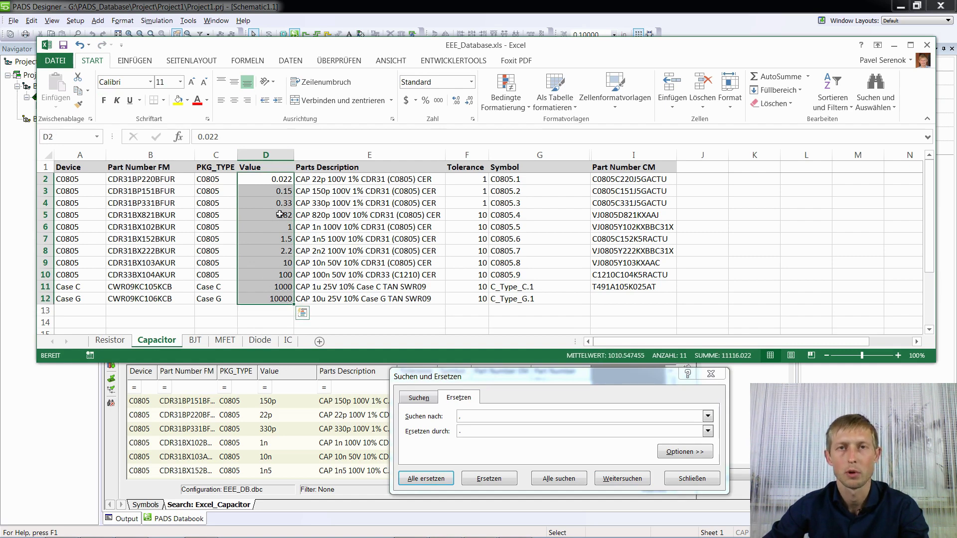
pyautogui.click(258, 181)
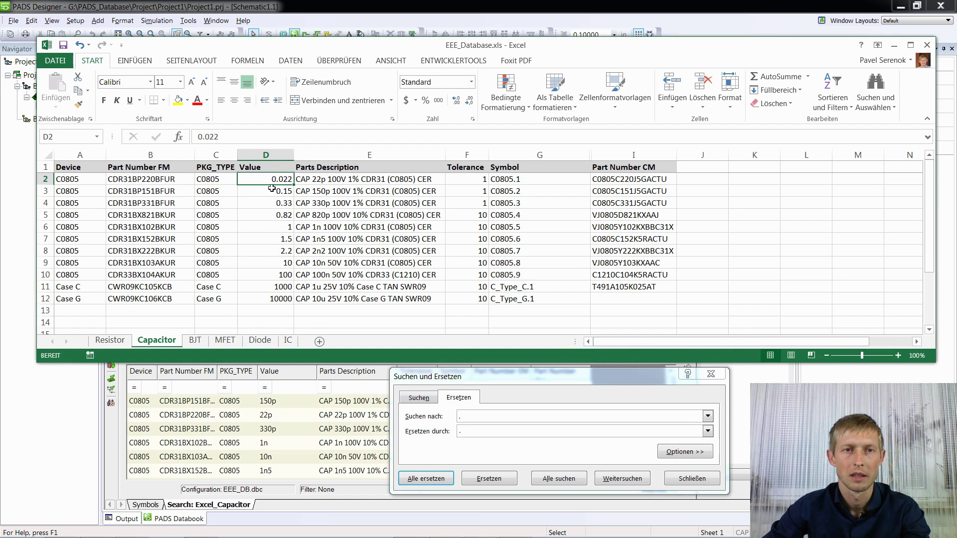
pyautogui.moveTo(268, 180); pyautogui.dragTo(269, 298)
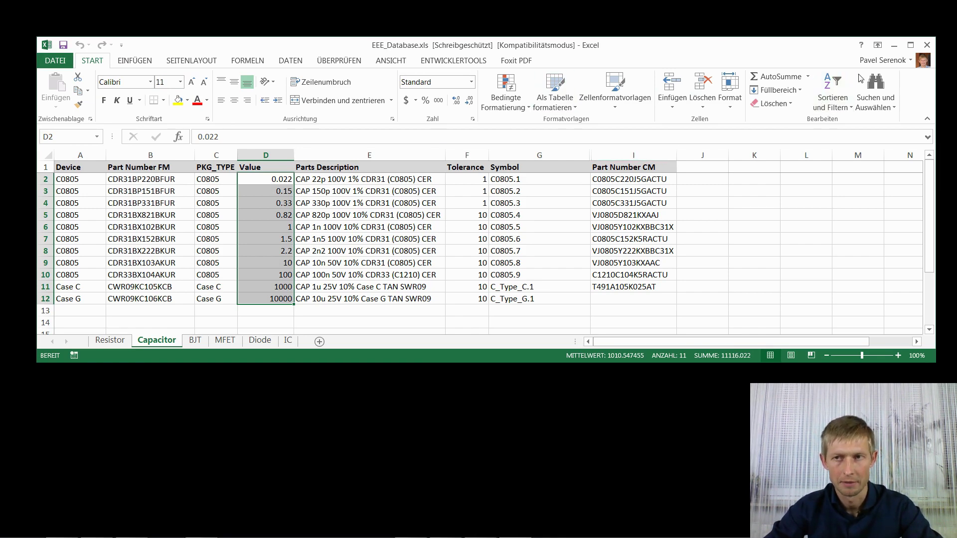
# Minimize Excel and bring PADS Designer back to the front.
pyautogui.click(894, 45)
pyautogui.click(494, 530)
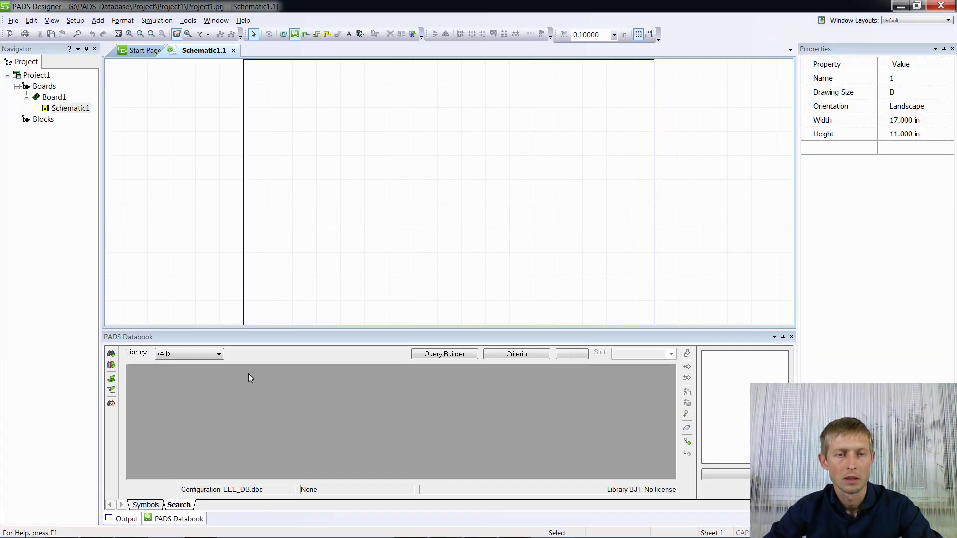
pyautogui.click(212, 354)
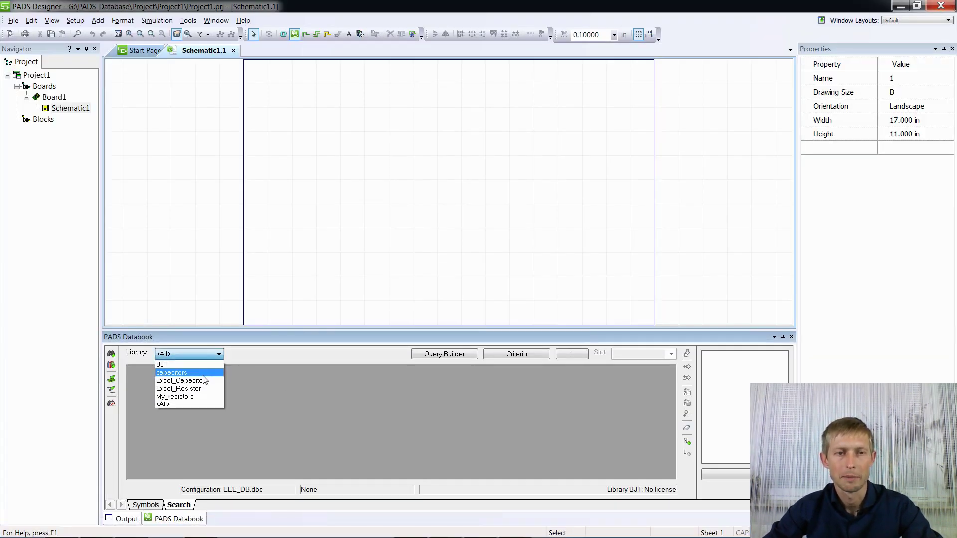
# Show Excel_Capacitor parts reading 22m, 330m, 1R, 10R in a widened Value column.
pyautogui.click(204, 380)
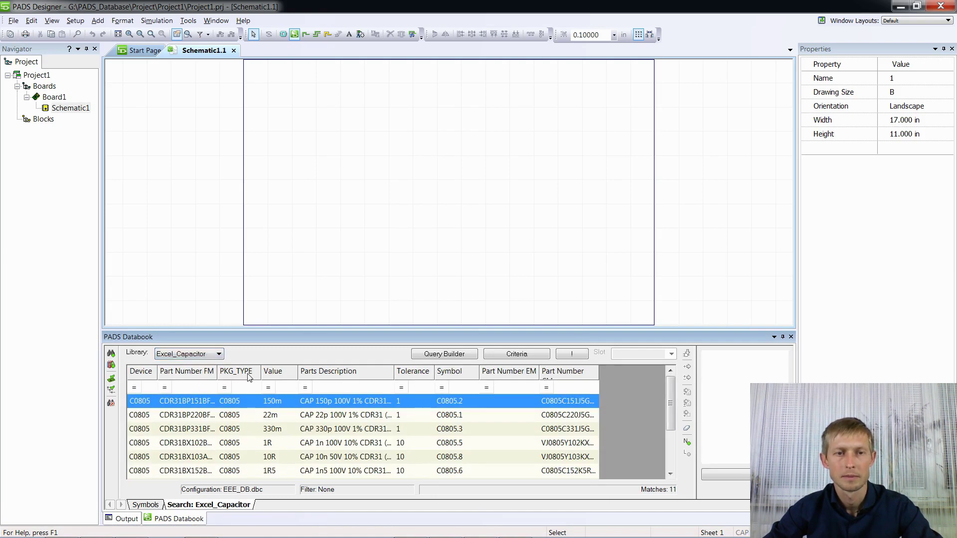
pyautogui.moveTo(298, 374); pyautogui.dragTo(278, 374)
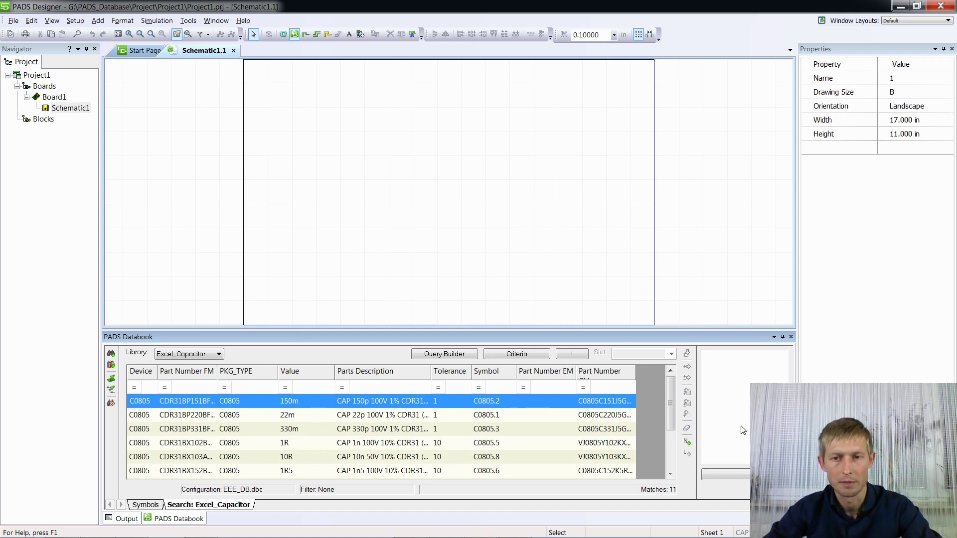
pyautogui.moveTo(671, 407)
pyautogui.mouseDown()
pyautogui.moveTo(672, 415)
pyautogui.moveTo(671, 406)
pyautogui.mouseUp()
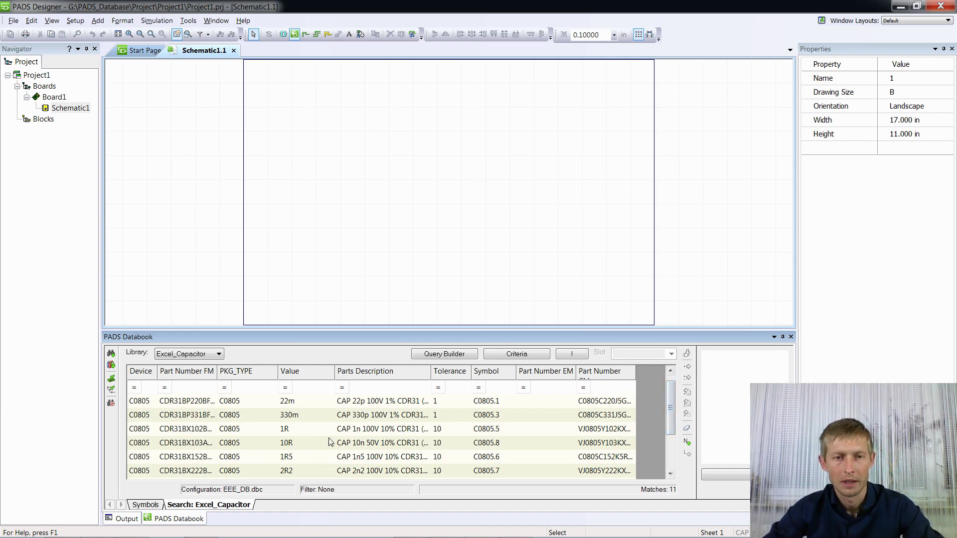
# Set the Excel_Capacitor Value field's magnitude to Automatic in the Databook library configuration.
pyautogui.rightClick(358, 433)
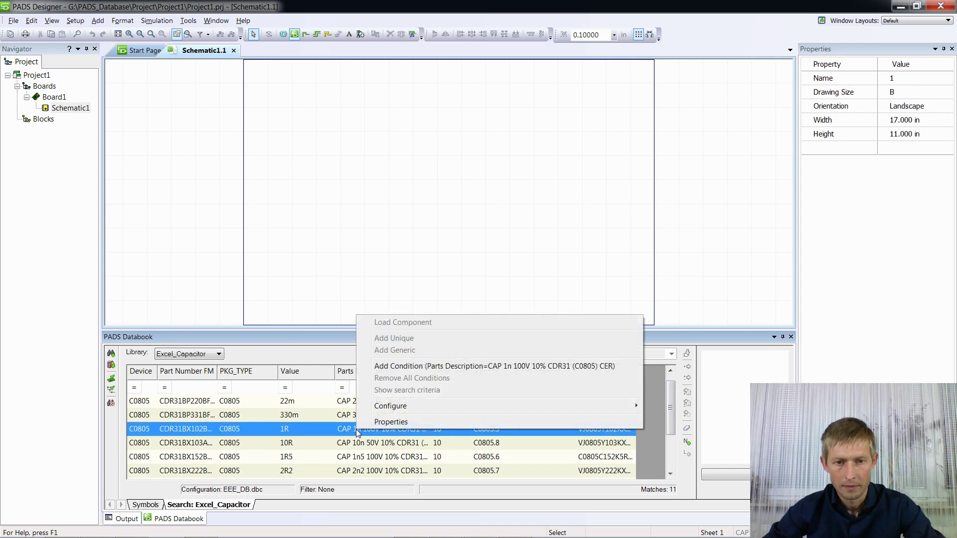
pyautogui.moveTo(399, 410)
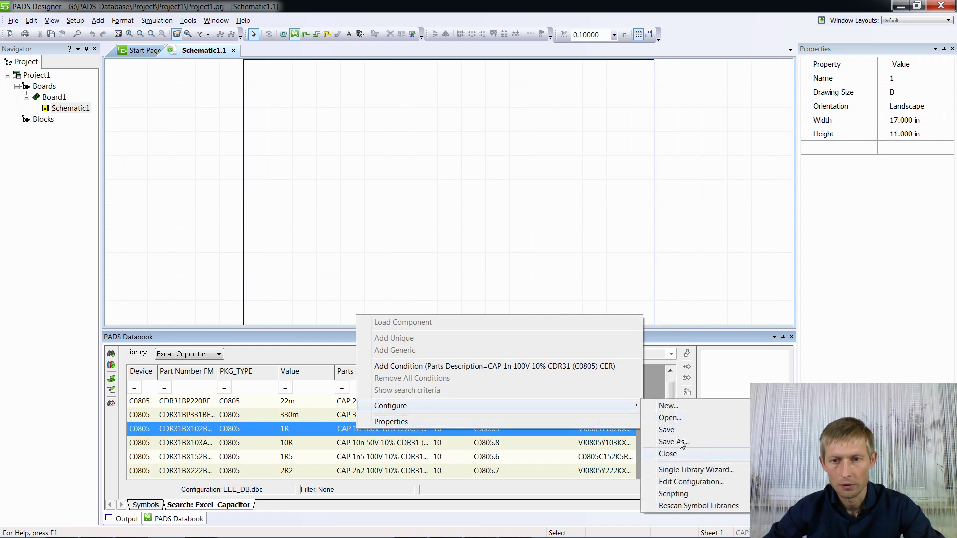
pyautogui.click(690, 482)
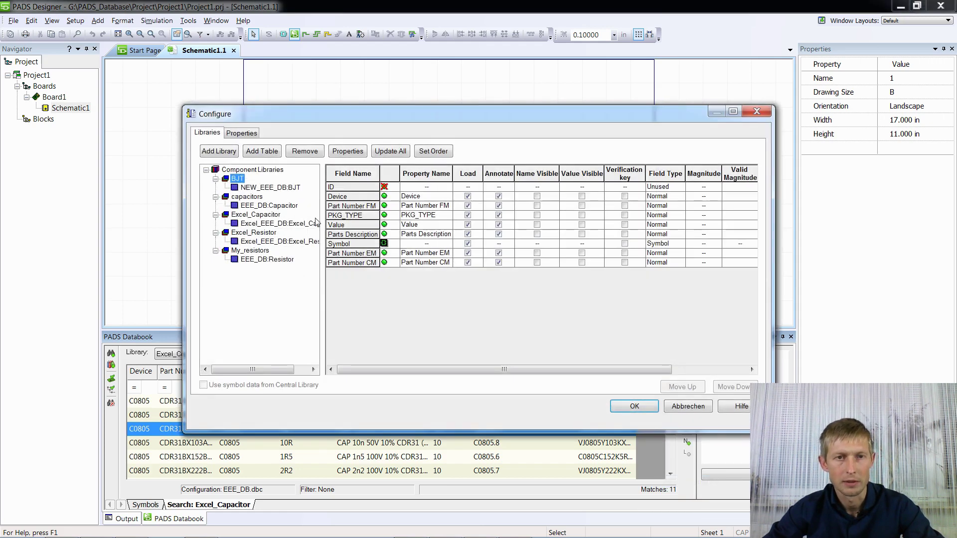
pyautogui.click(256, 215)
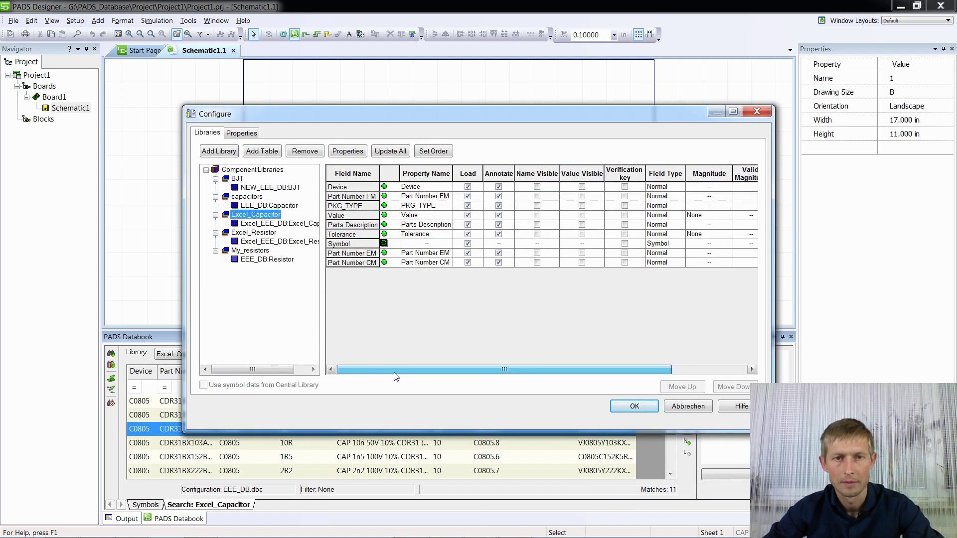
pyautogui.click(336, 218)
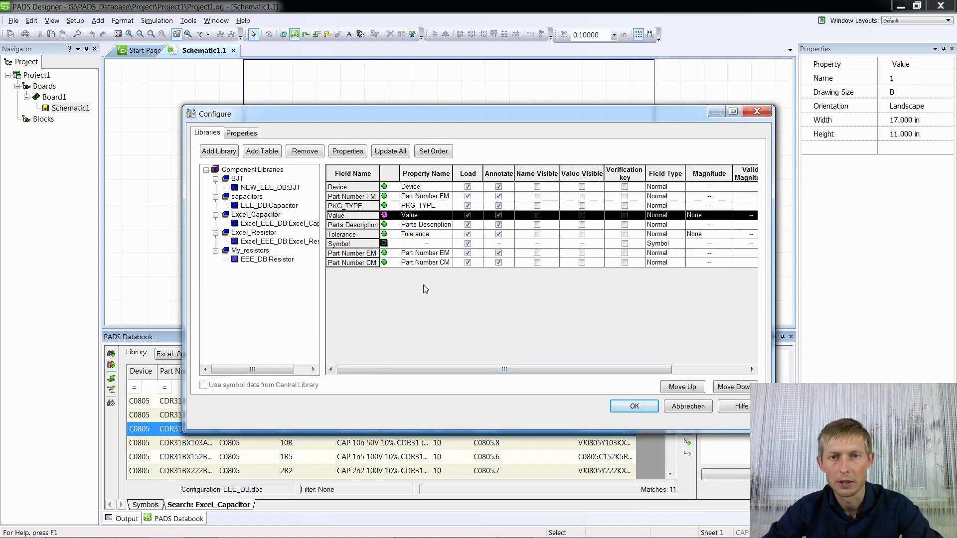
pyautogui.moveTo(477, 368); pyautogui.dragTo(552, 370)
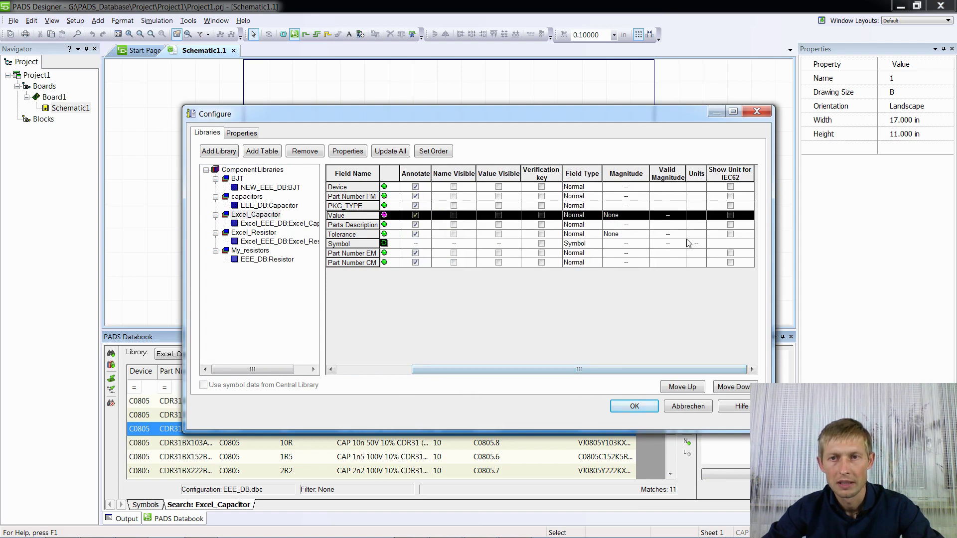
pyautogui.click(667, 216)
pyautogui.click(646, 216)
pyautogui.click(646, 216)
pyautogui.moveTo(644, 248); pyautogui.dragTo(643, 257)
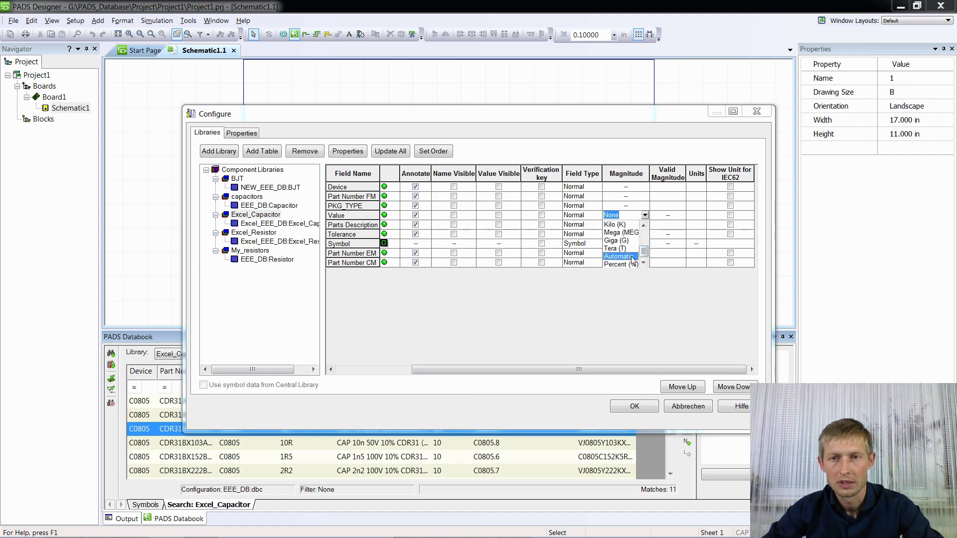
pyautogui.click(619, 257)
# After checking the workbook's Value column, give the Value field unit 'n' and apply the configuration.
pyautogui.click(696, 216)
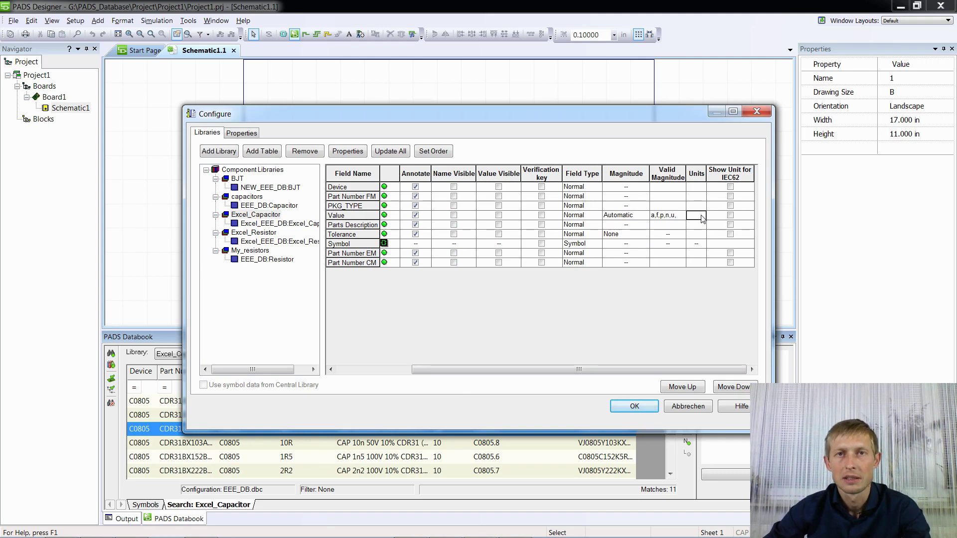
pyautogui.click(525, 527)
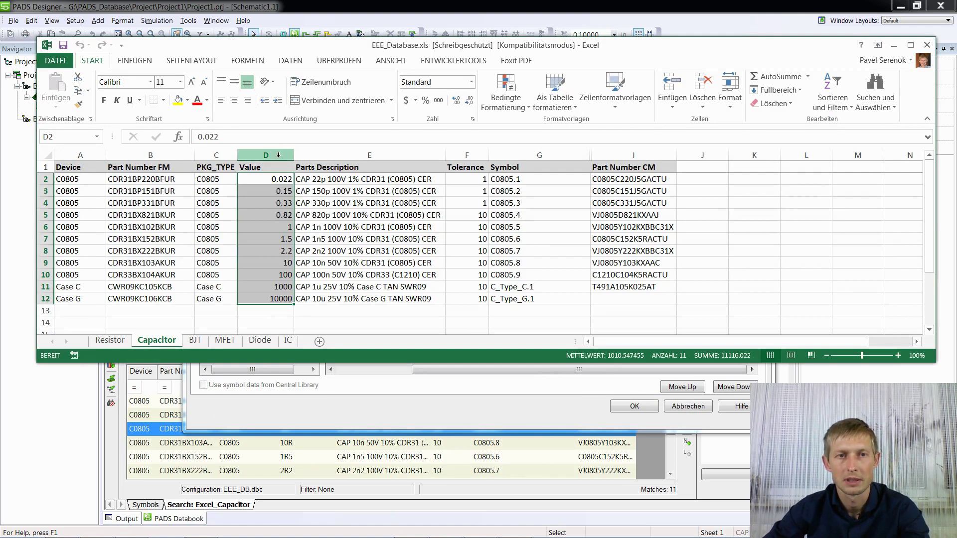
pyautogui.click(275, 154)
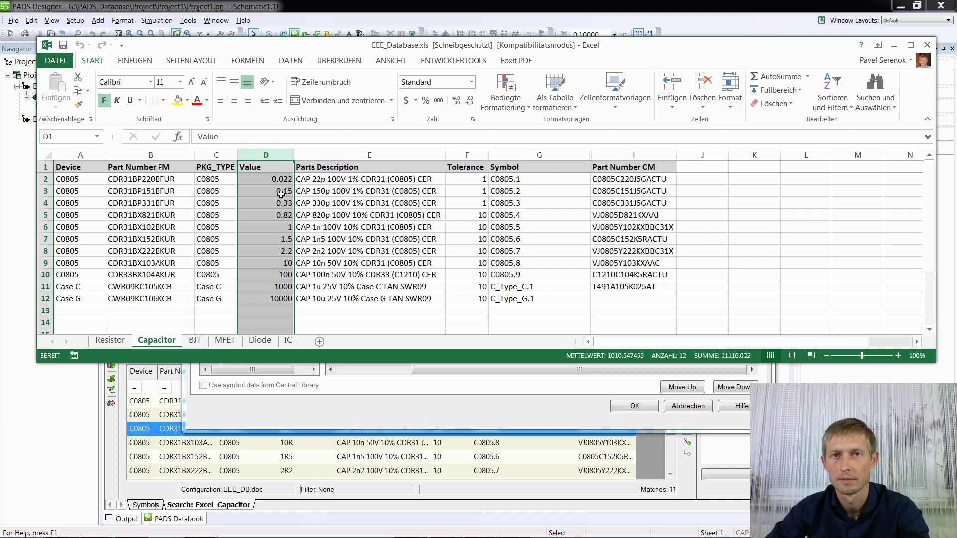
pyautogui.click(894, 45)
pyautogui.click(698, 215)
pyautogui.write('n')
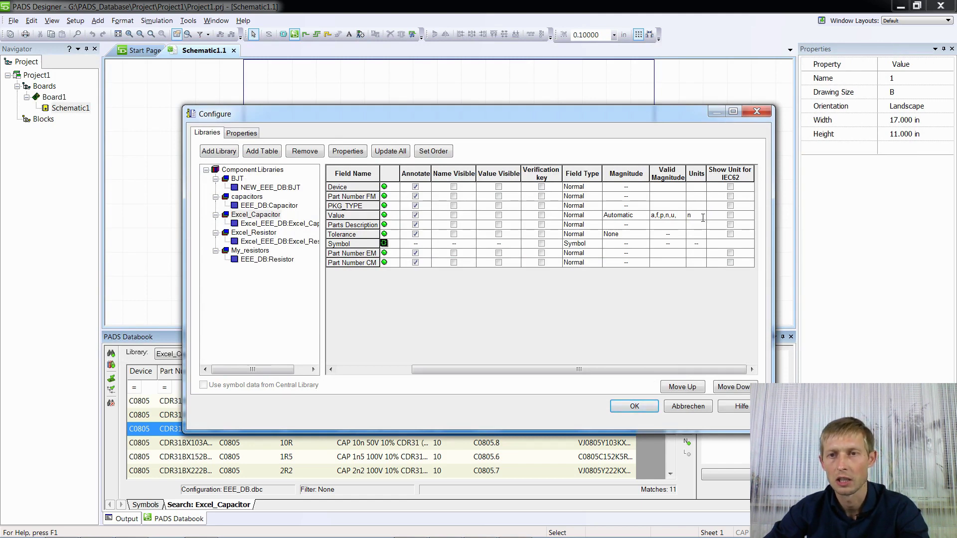
pyautogui.click(708, 215)
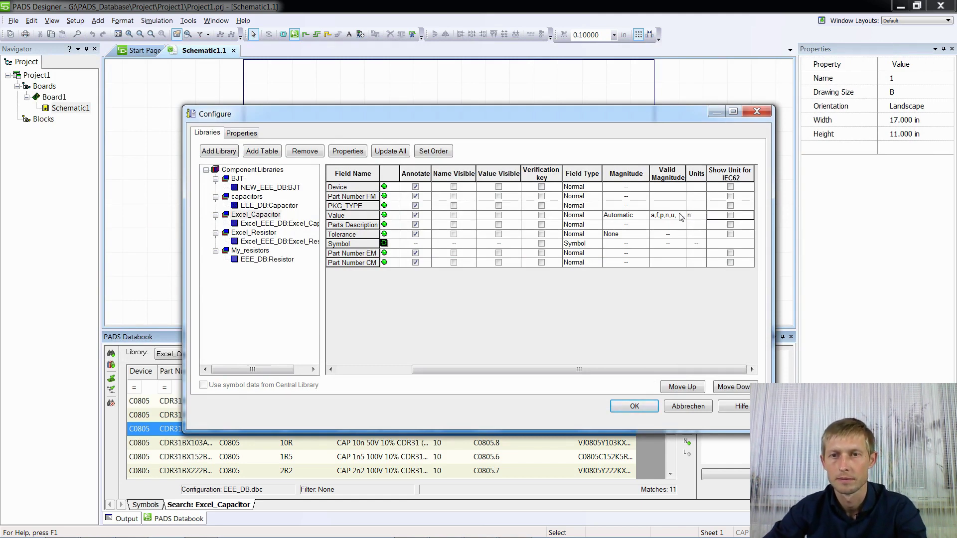
pyautogui.click(635, 407)
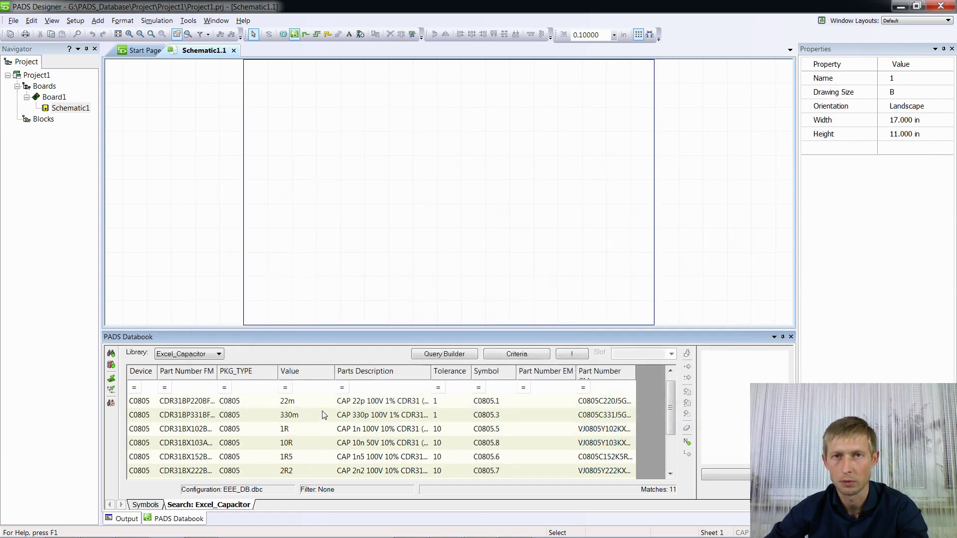
pyautogui.click(292, 442)
# Reopen the Excel_Capacitor configuration and change the Value field's units to F.
pyautogui.click(291, 428)
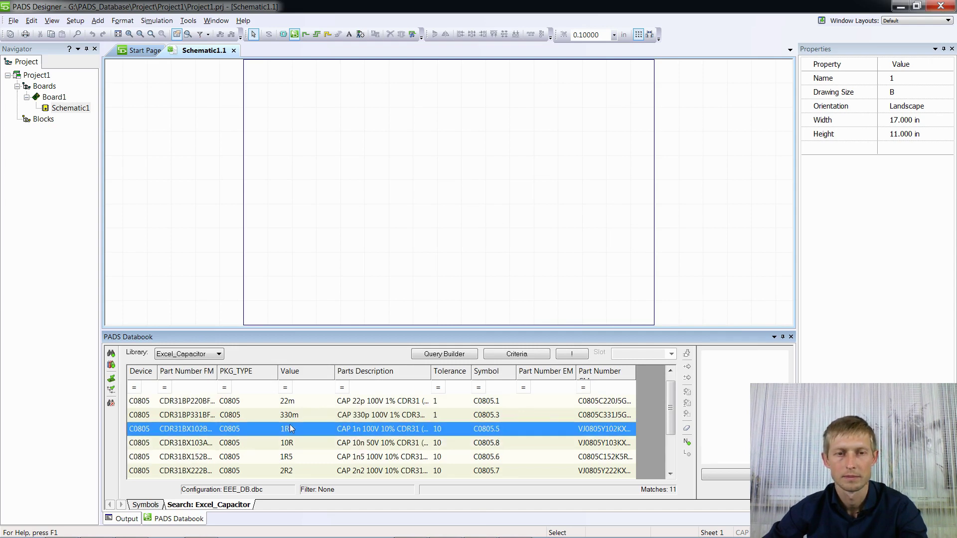
pyautogui.rightClick(298, 432)
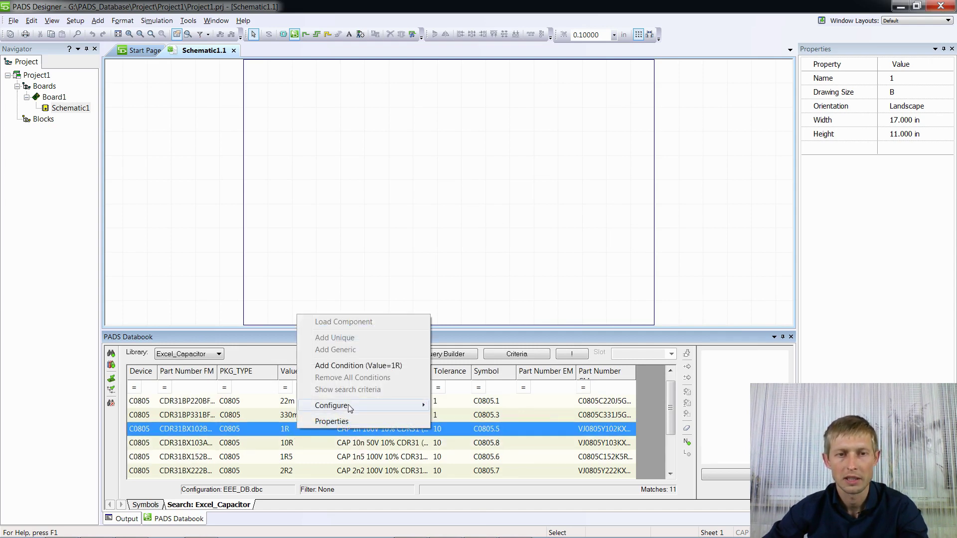
pyautogui.moveTo(349, 406)
pyautogui.click(514, 482)
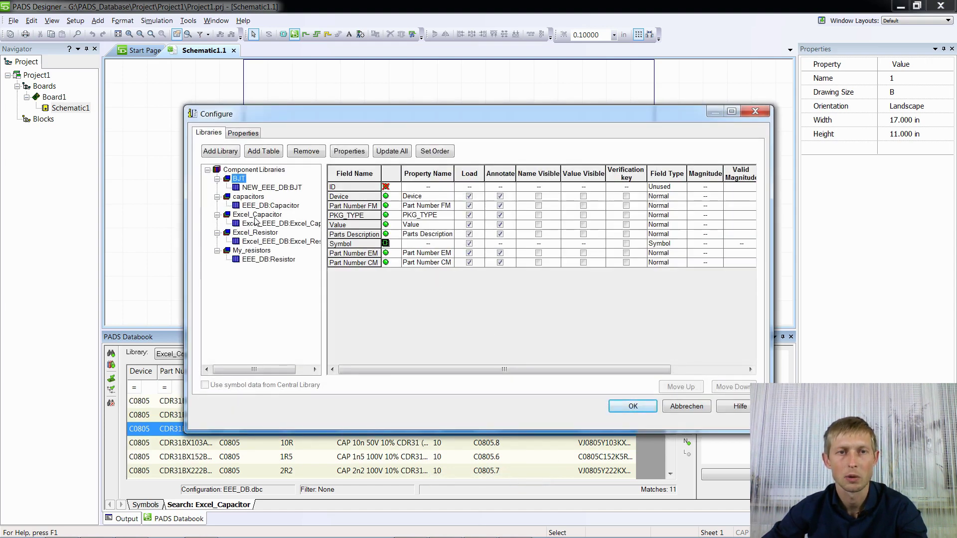
pyautogui.click(255, 222)
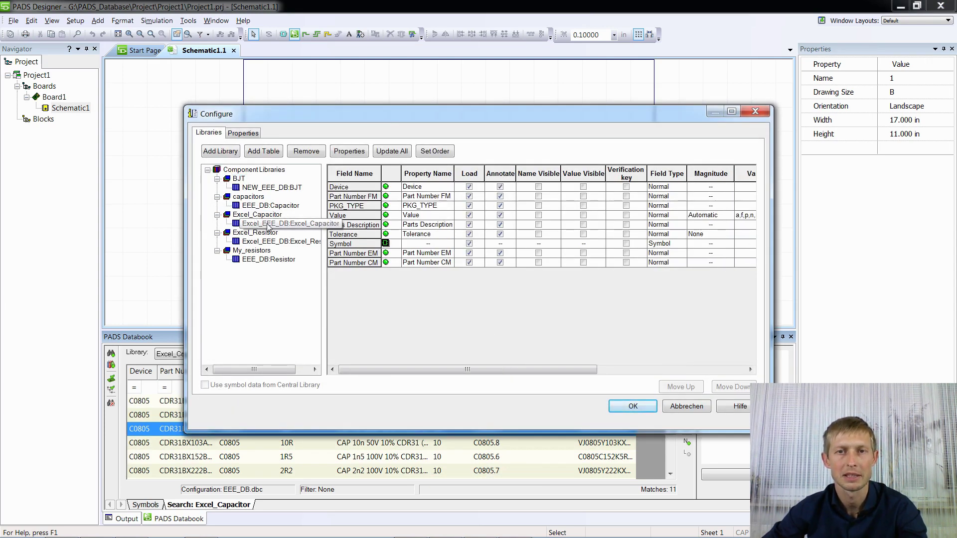
pyautogui.moveTo(493, 370); pyautogui.dragTo(641, 372)
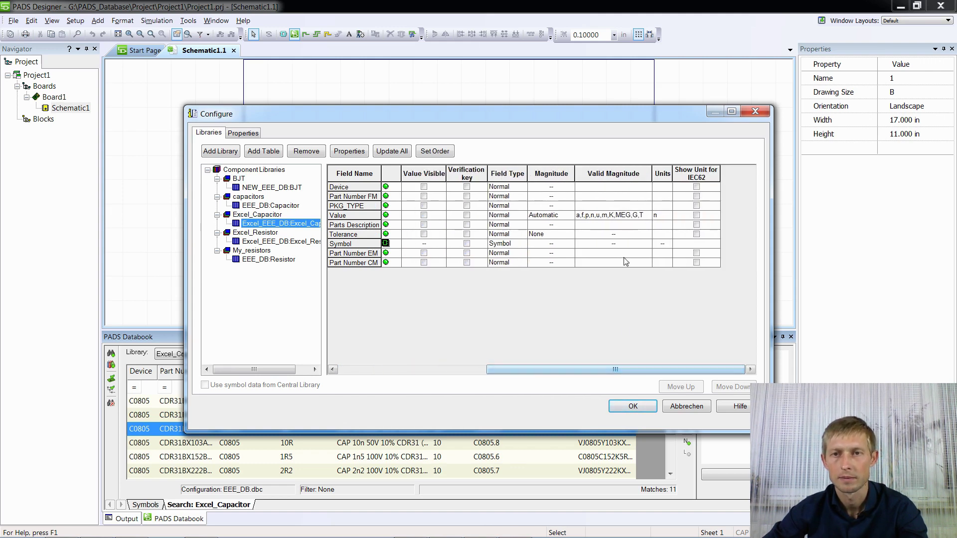
pyautogui.click(667, 172)
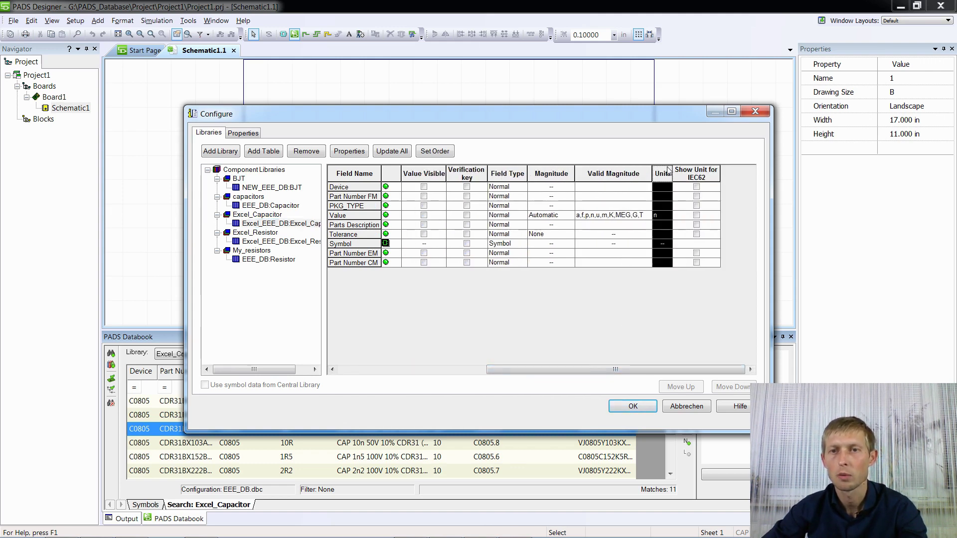
pyautogui.click(665, 215)
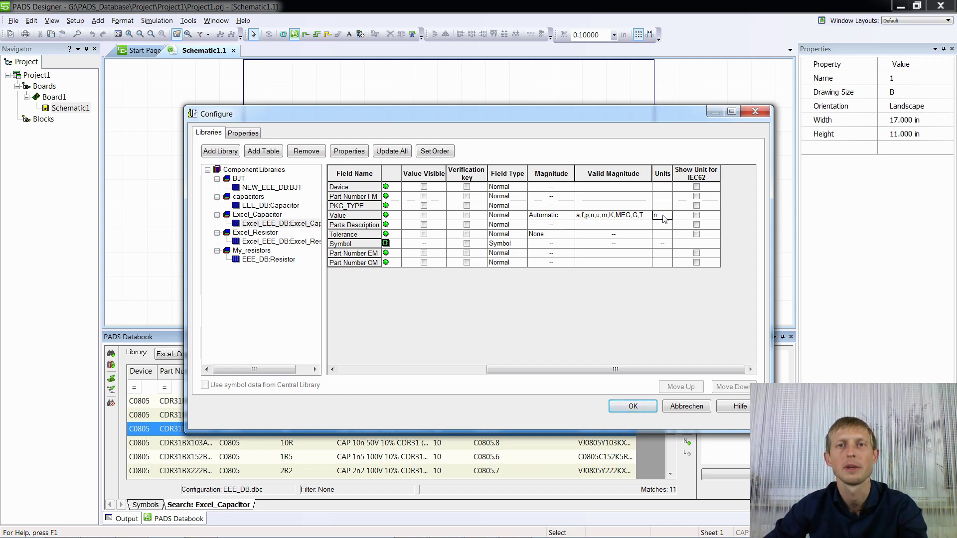
pyautogui.moveTo(612, 119); pyautogui.dragTo(610, 81)
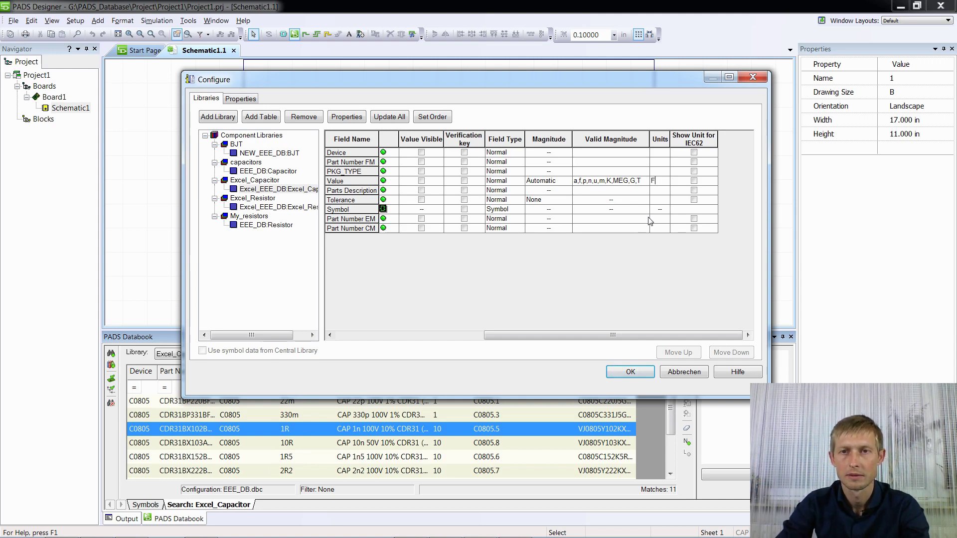
pyautogui.click(629, 372)
# Review the capacitor rows, now reading values like 22m and 10F.
pyautogui.click(306, 404)
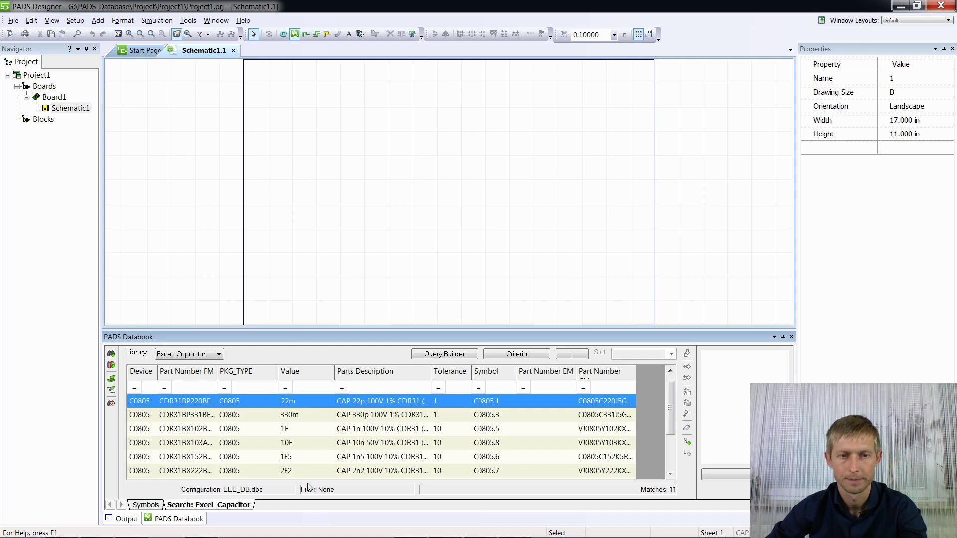
pyautogui.click(298, 448)
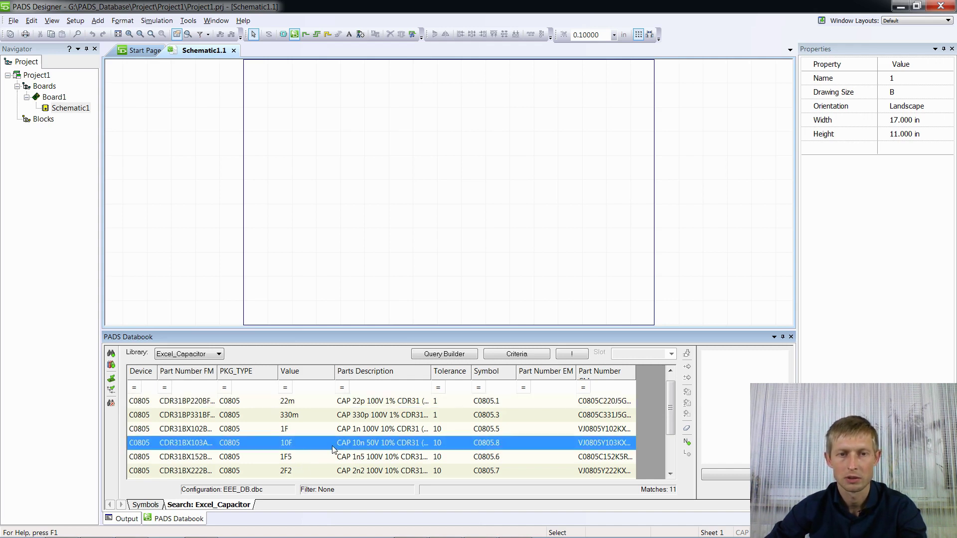
pyautogui.click(317, 401)
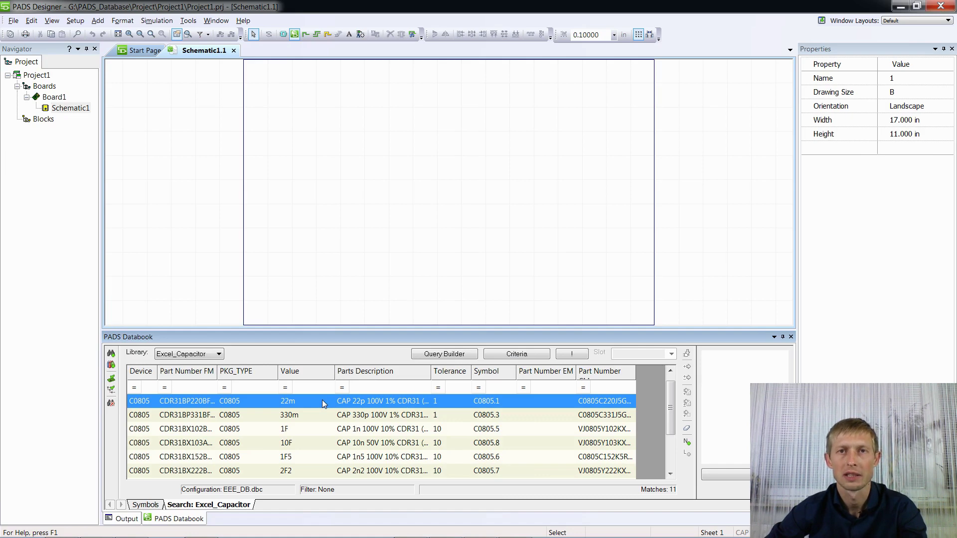
pyautogui.click(516, 531)
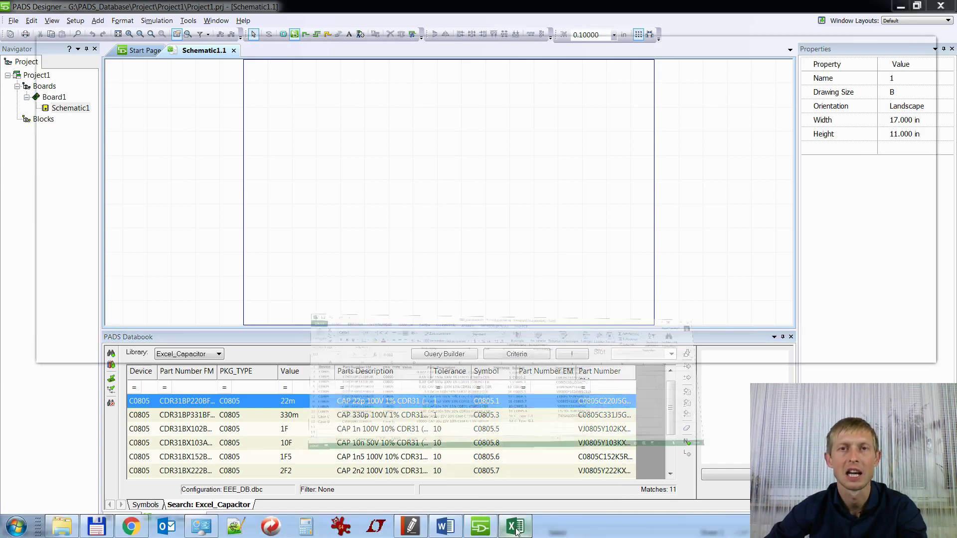
# Inspect Value column D (0.022 to 10000) and select columns A through I.
pyautogui.moveTo(288, 179); pyautogui.dragTo(280, 299)
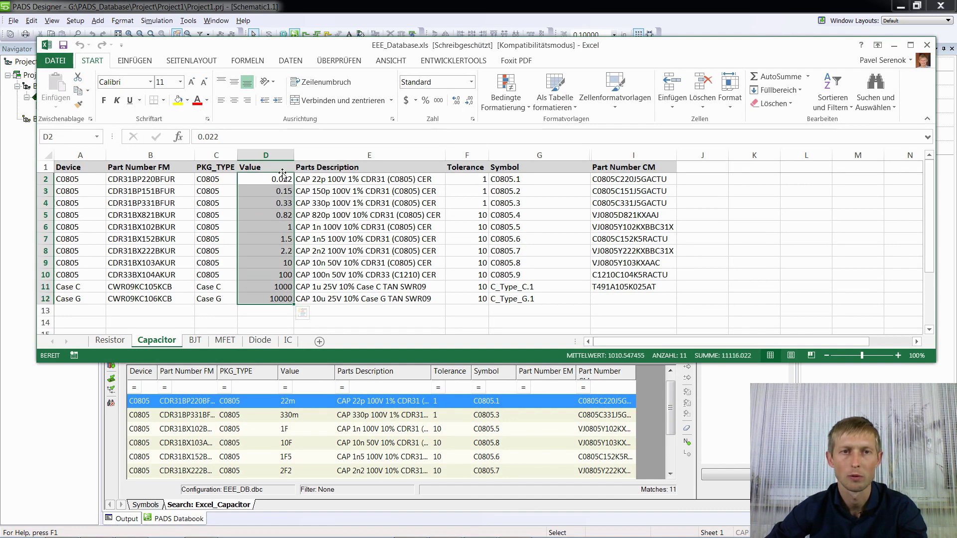
pyautogui.click(280, 154)
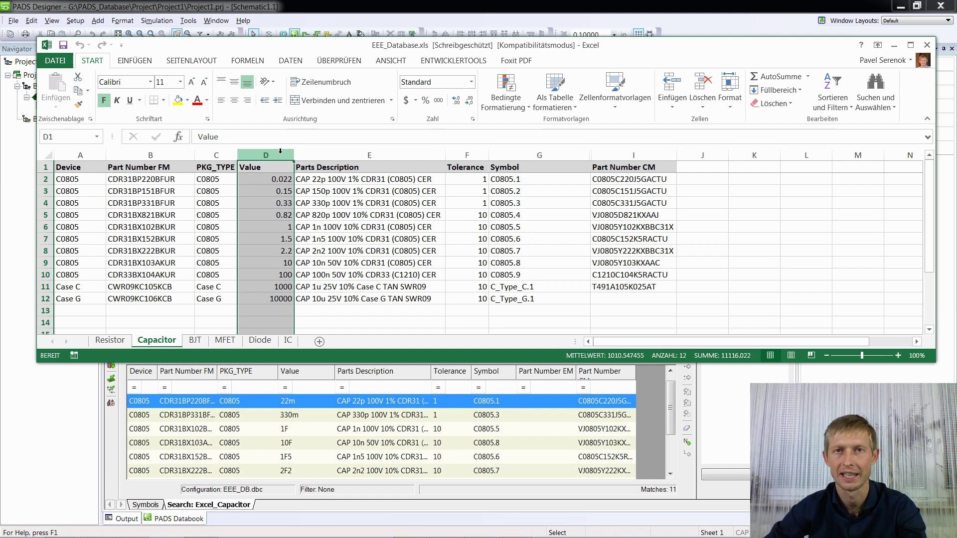
pyautogui.click(490, 323)
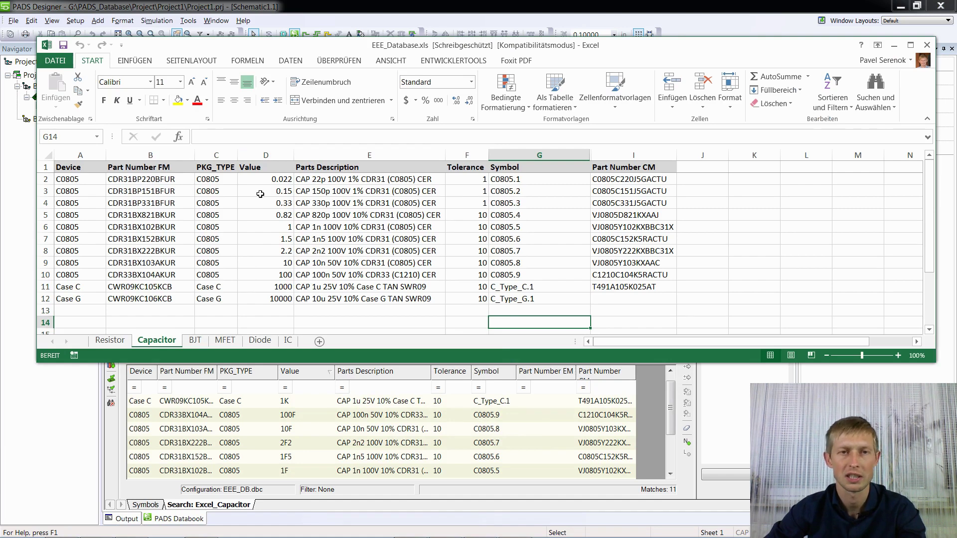
pyautogui.click(271, 153)
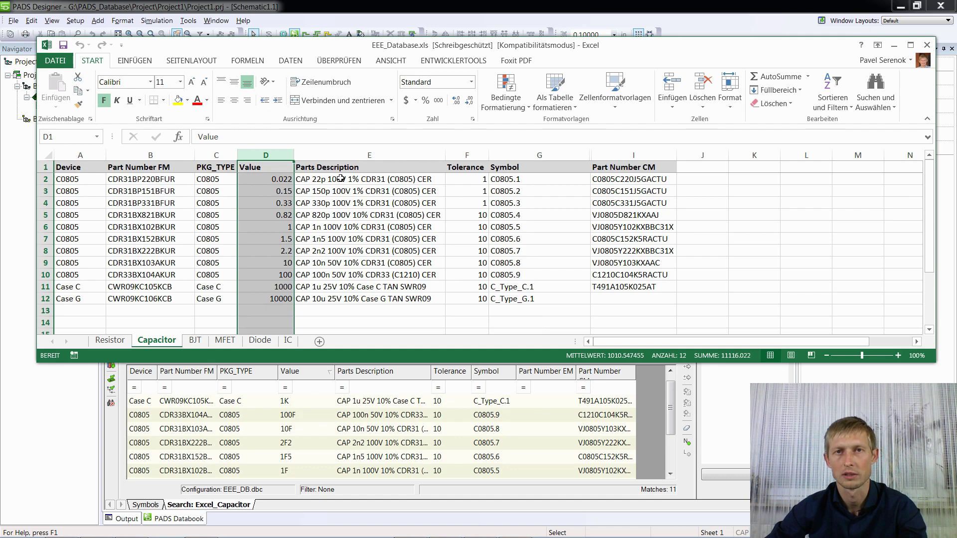
pyautogui.click(341, 323)
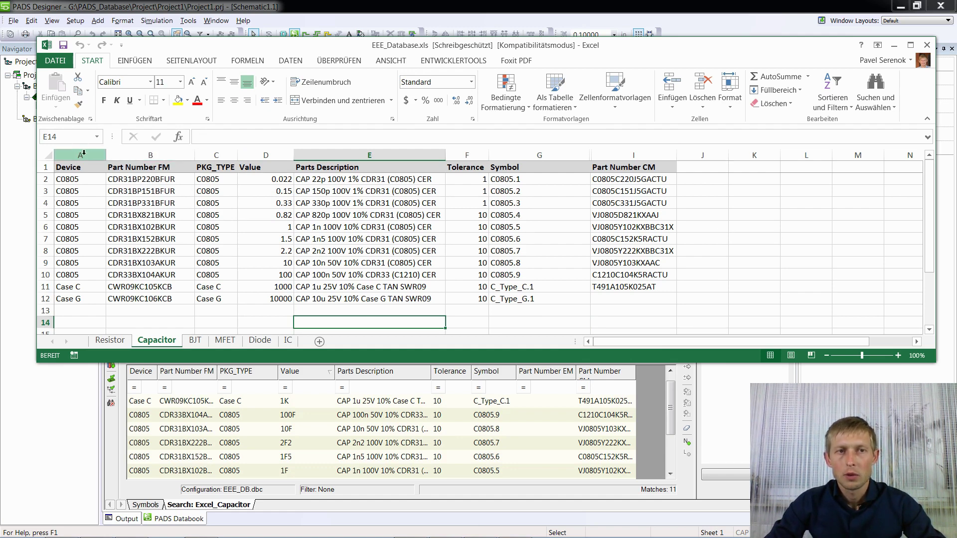
pyautogui.moveTo(83, 154); pyautogui.dragTo(616, 156)
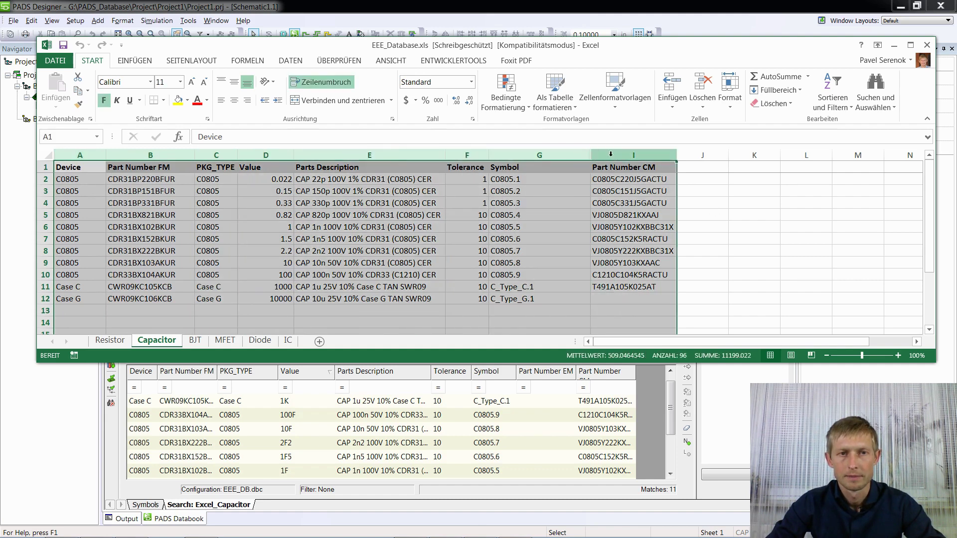
# Format columns A through I as Text via Zellen formatieren, then select Value cells D2 to D4.
pyautogui.rightClick(314, 156)
pyautogui.click(369, 288)
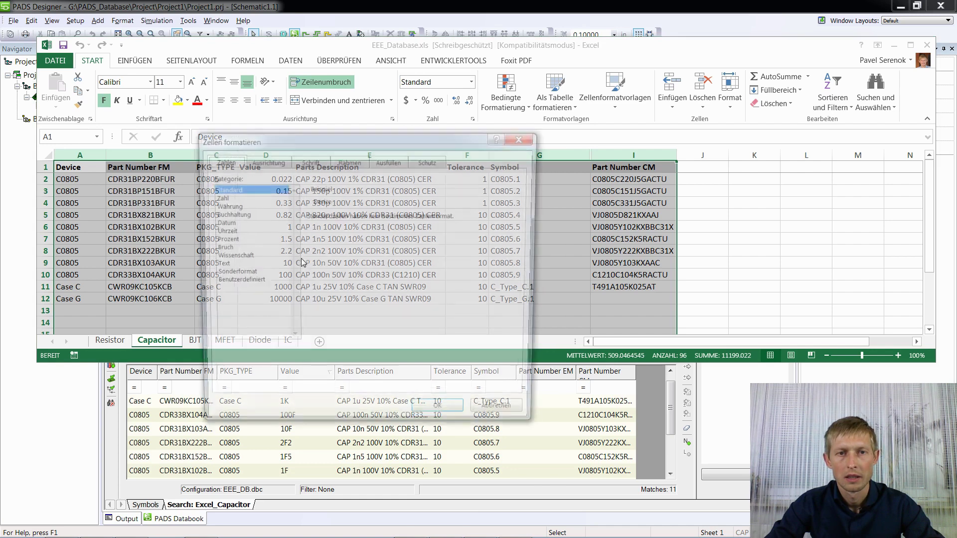
pyautogui.click(230, 265)
pyautogui.click(442, 417)
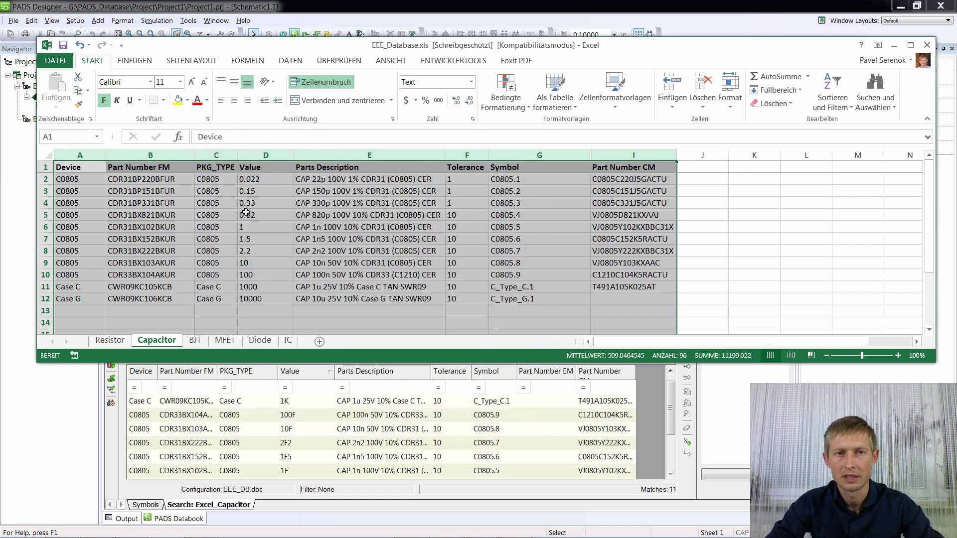
pyautogui.moveTo(264, 180); pyautogui.dragTo(262, 298)
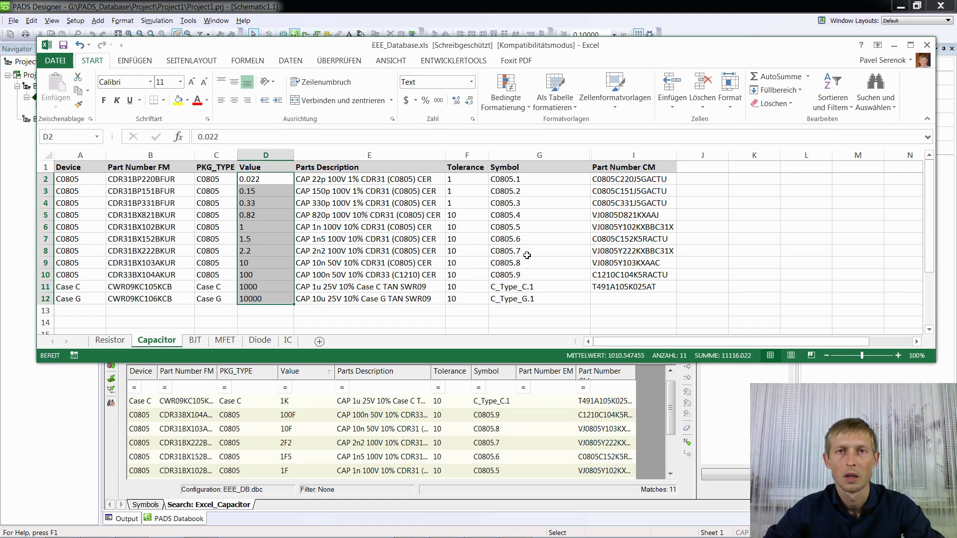
# Open EEE_DB.dbc from G:\PADS_Database in WordPad using Öffnen mit.
pyautogui.moveTo(378, 537)
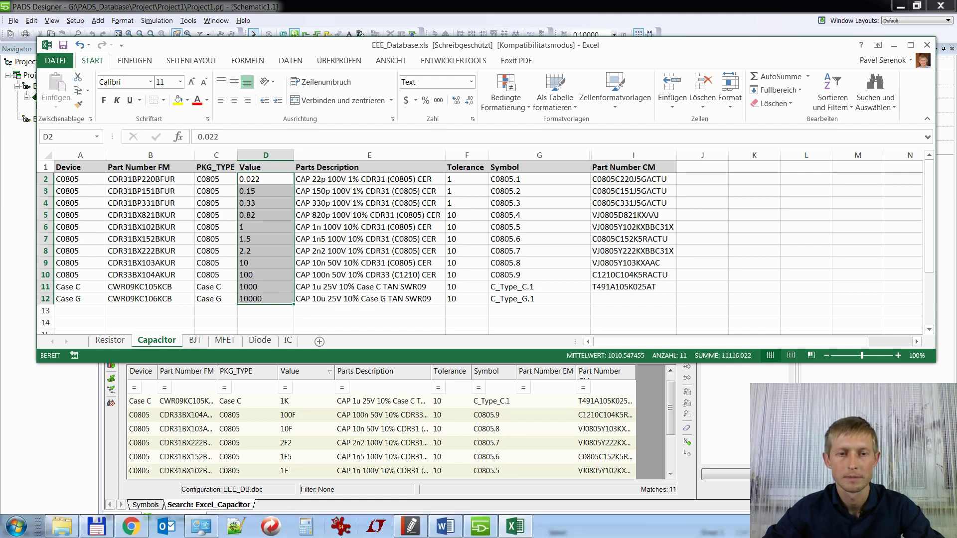
pyautogui.click(62, 527)
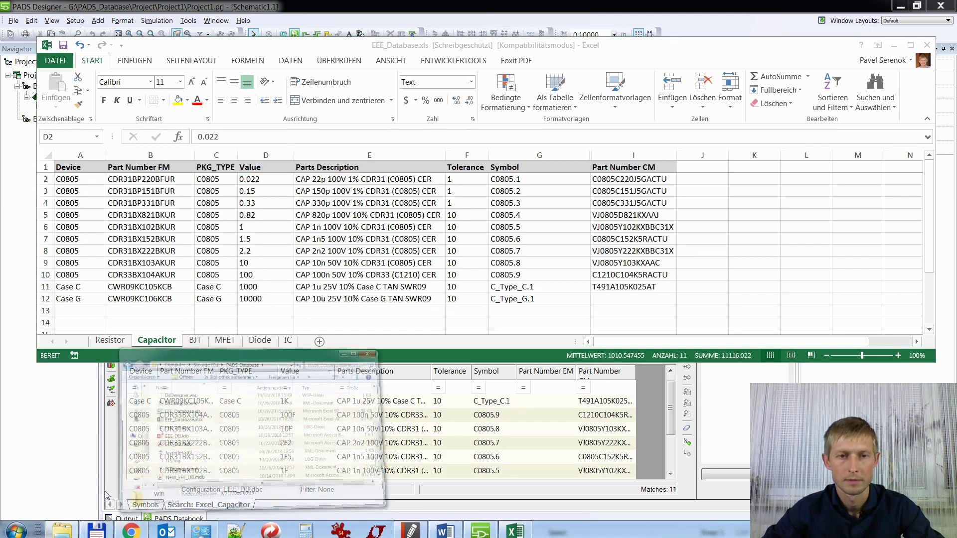
pyautogui.click(319, 377)
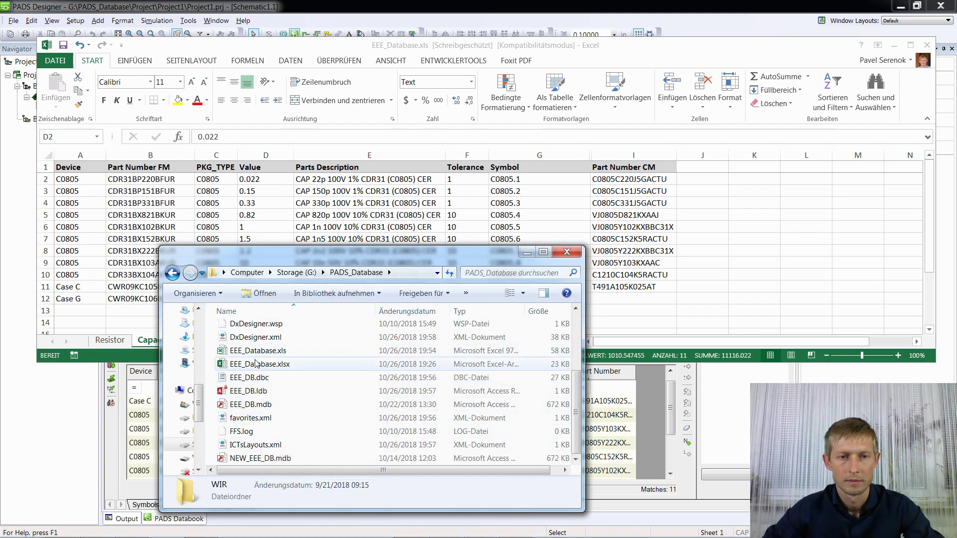
pyautogui.click(246, 381)
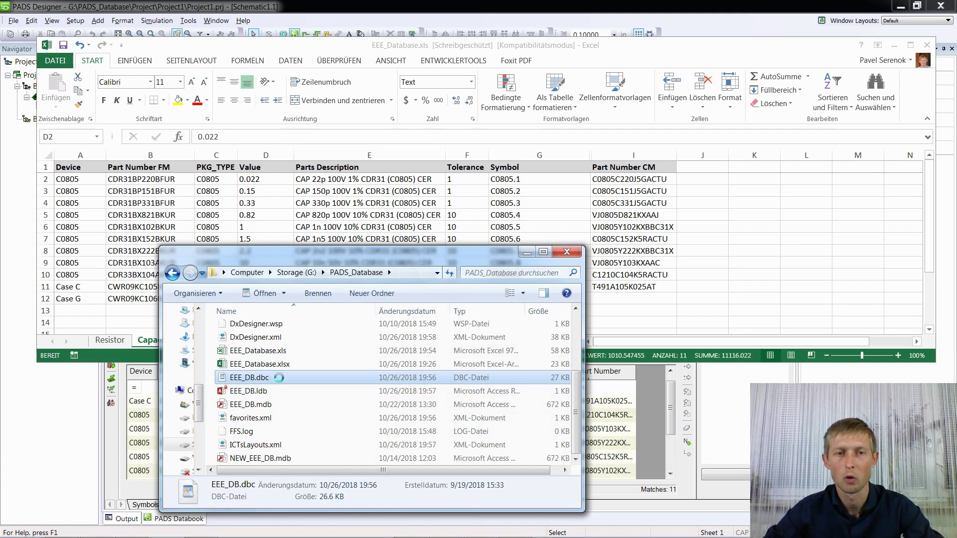
pyautogui.rightClick(271, 378)
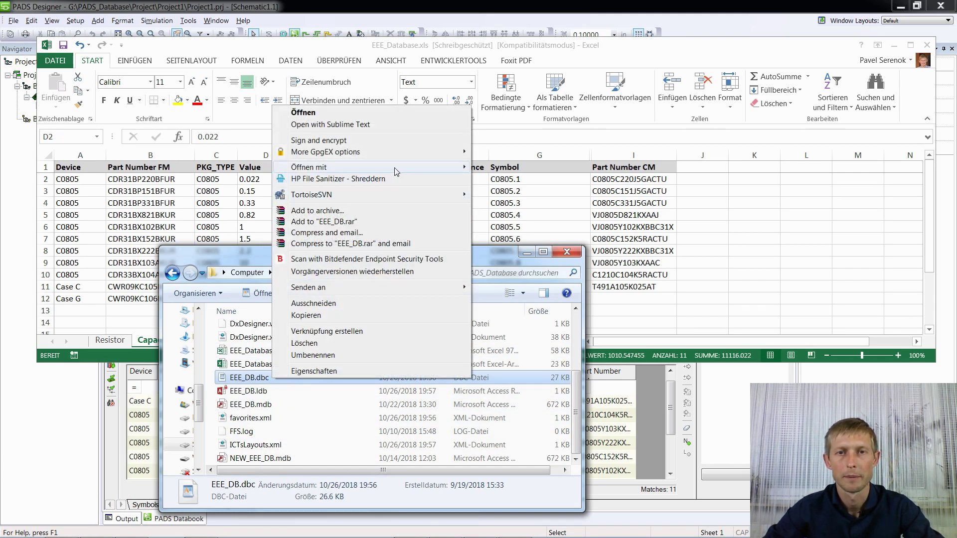
pyautogui.moveTo(394, 168)
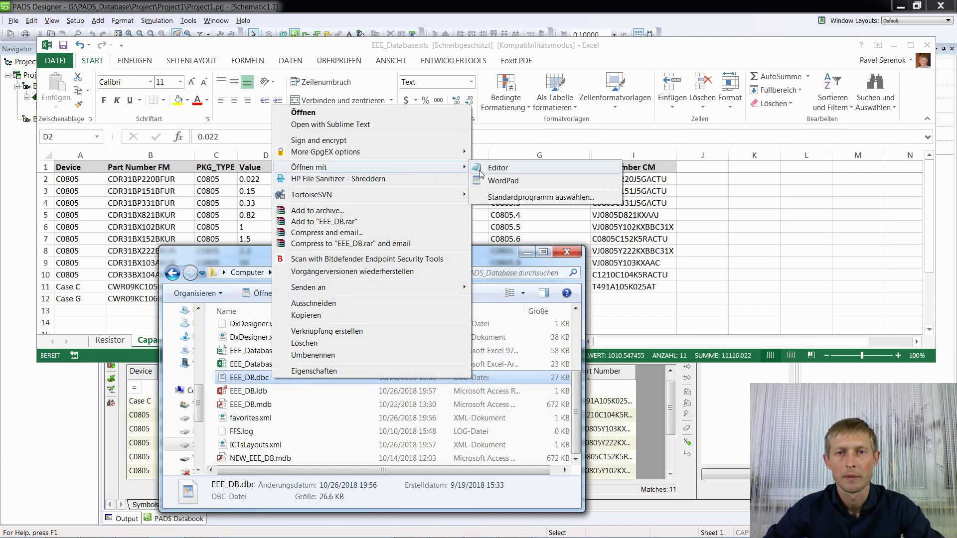
pyautogui.click(505, 181)
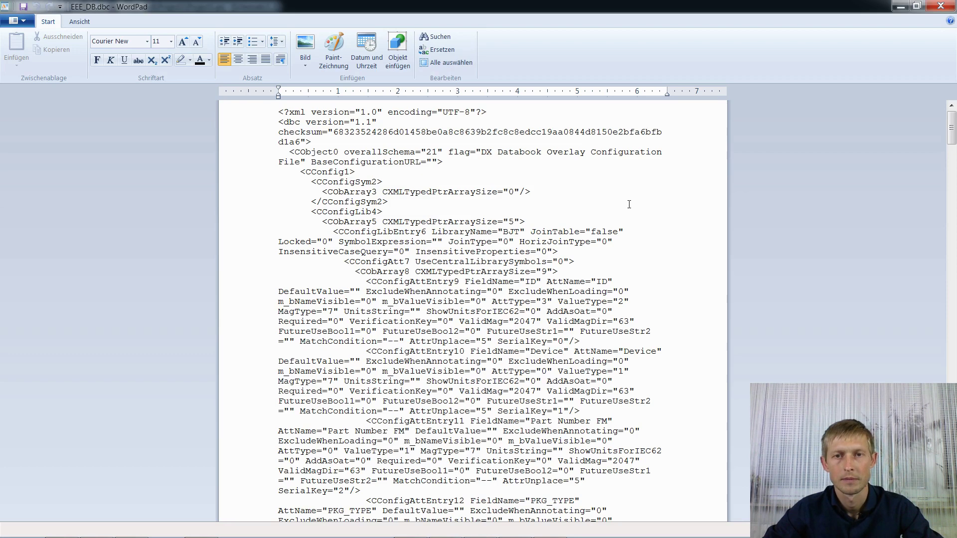
# Scroll through the XML and highlight the BJT library name.
pyautogui.click(629, 204)
pyautogui.scroll(-2, 596, 199)
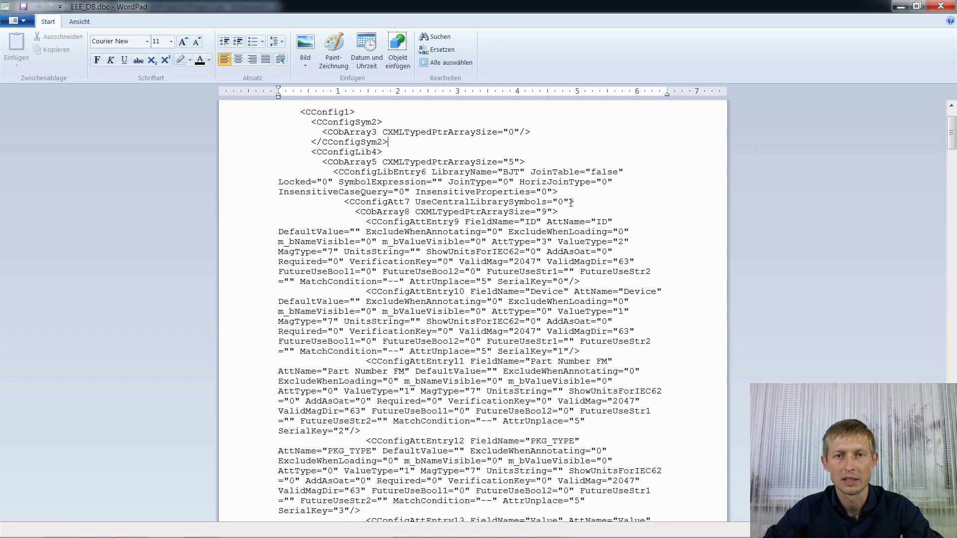
pyautogui.scroll(1, 319, 159)
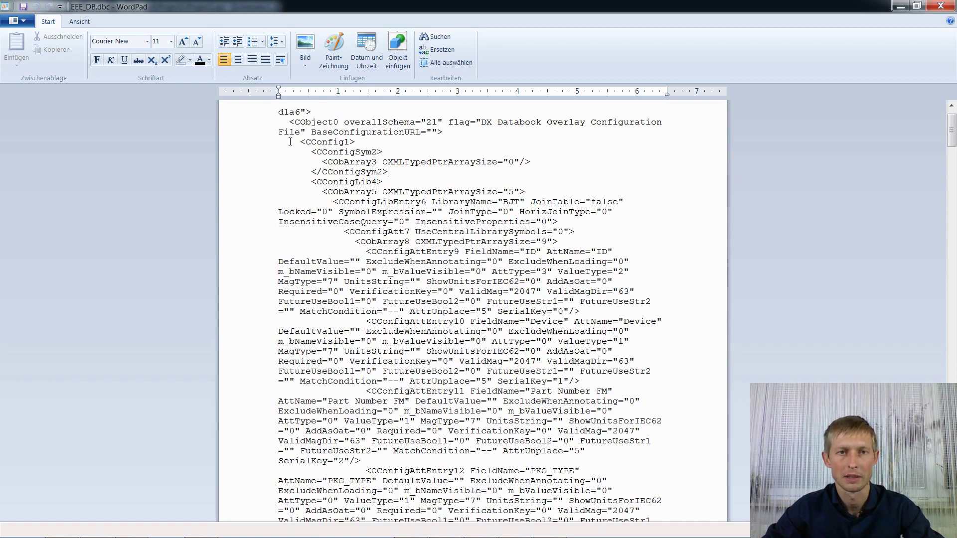
pyautogui.scroll(-18, 324, 166)
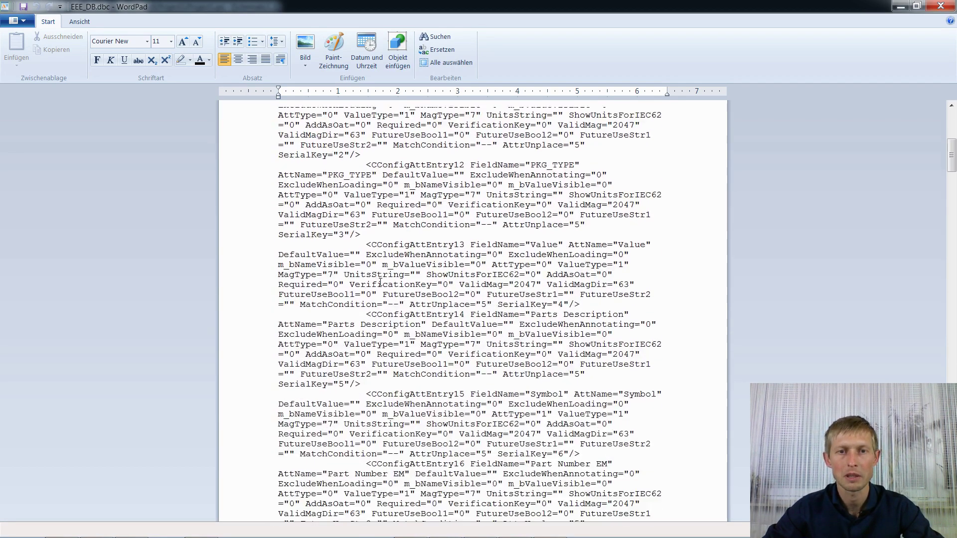
pyautogui.scroll(-3, 380, 282)
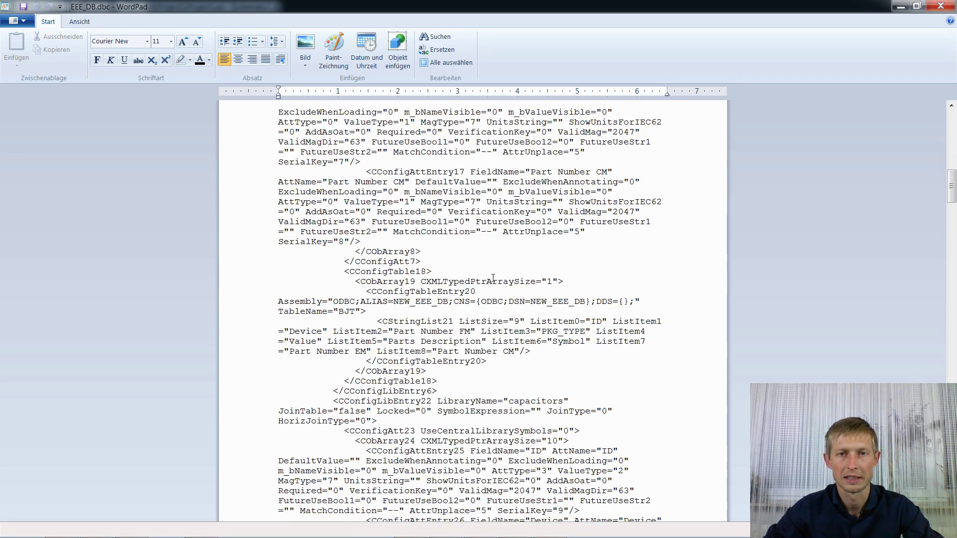
pyautogui.scroll(20, 493, 277)
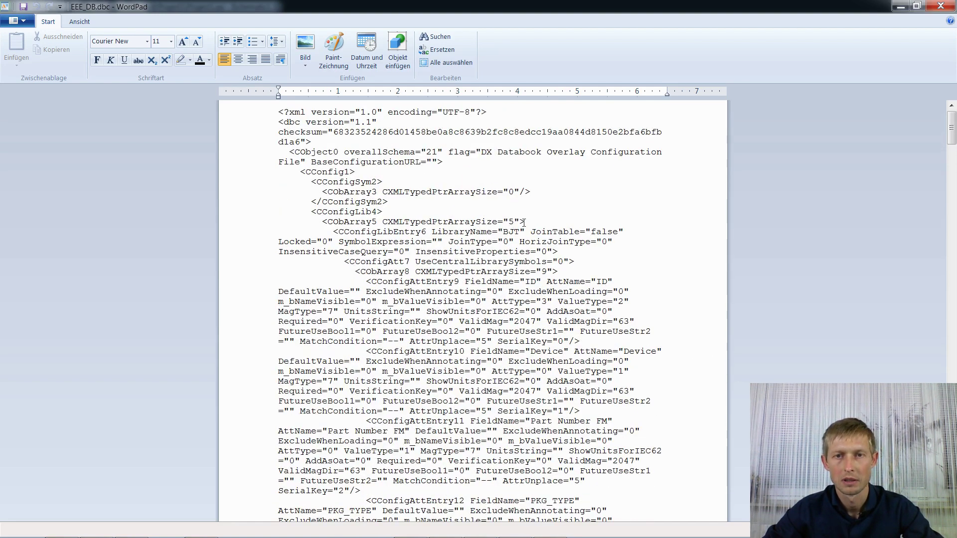
pyautogui.moveTo(504, 231); pyautogui.dragTo(519, 233)
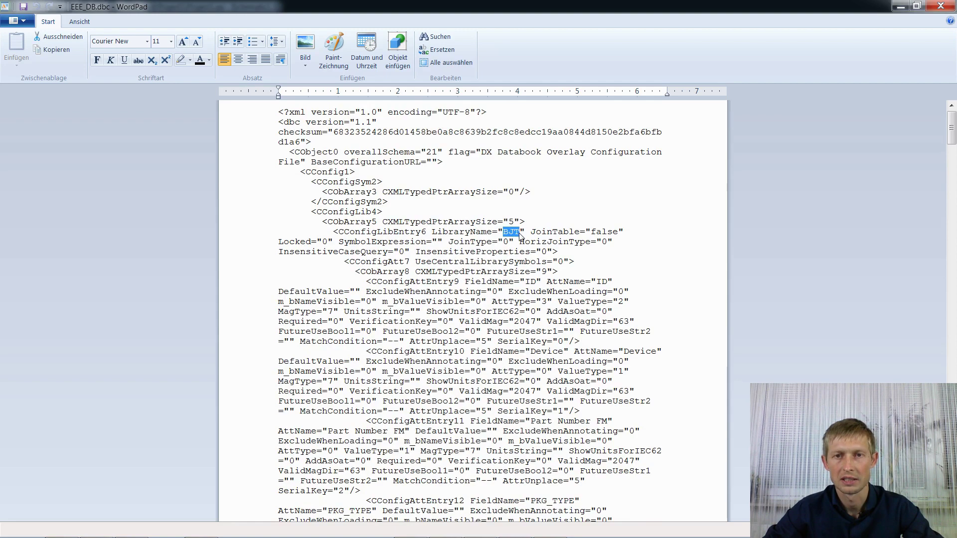
# Highlight the capacitors and Excel_Capacitor LibraryName entries further down.
pyautogui.scroll(-11, 602, 243)
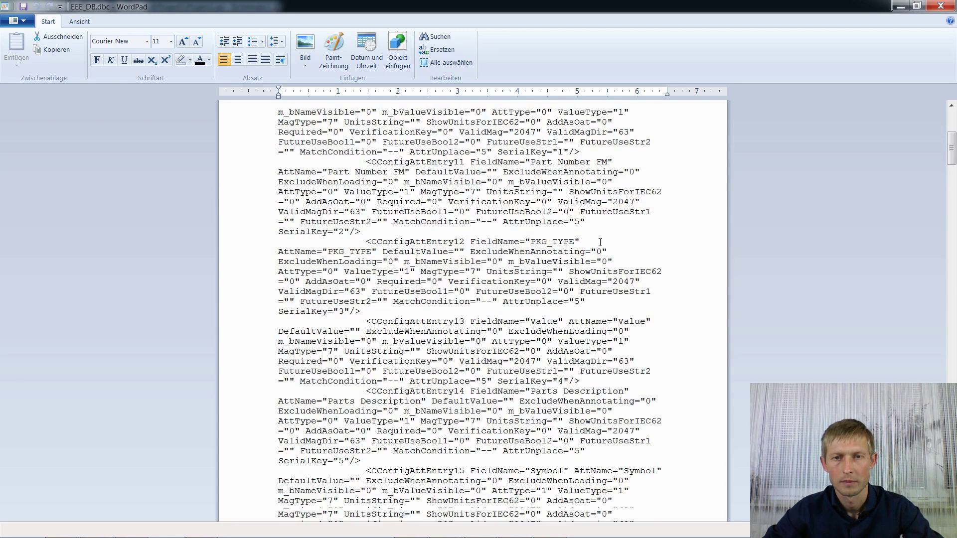
pyautogui.scroll(-20, 600, 242)
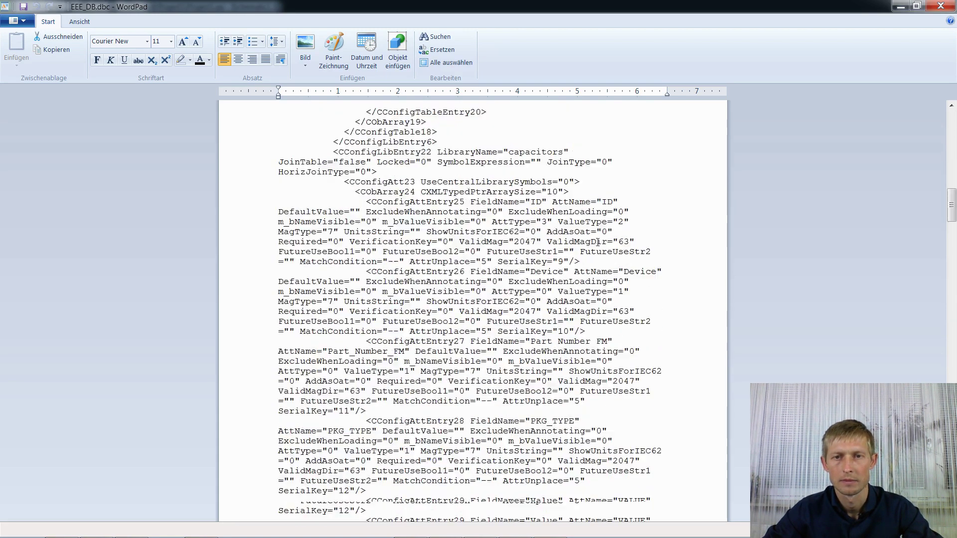
pyautogui.moveTo(510, 133); pyautogui.dragTo(566, 132)
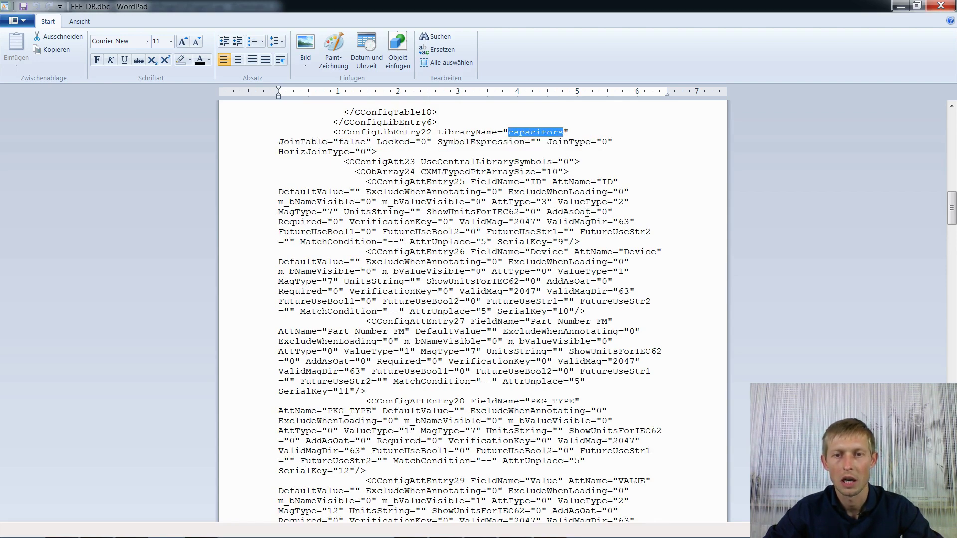
pyautogui.scroll(-11, 587, 214)
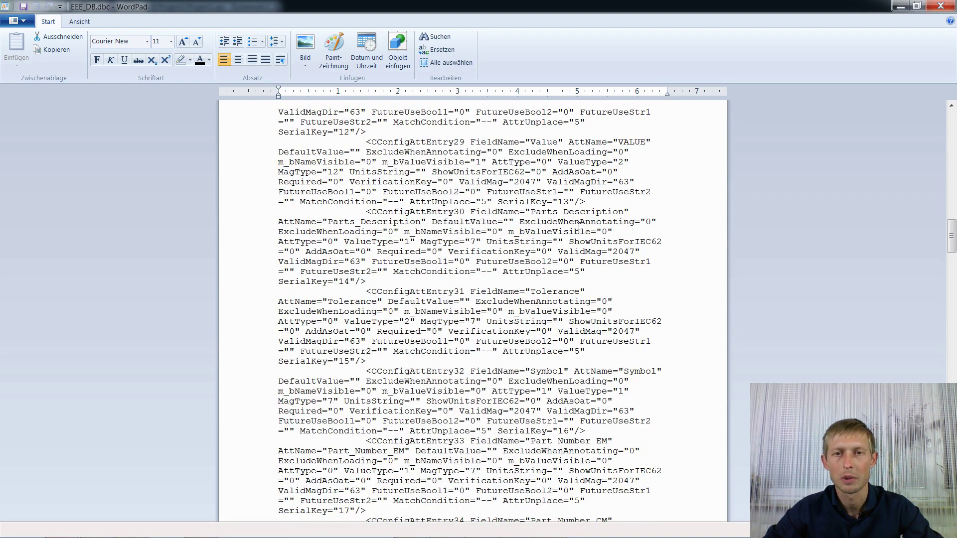
pyautogui.scroll(-9, 579, 226)
pyautogui.scroll(-7, 577, 228)
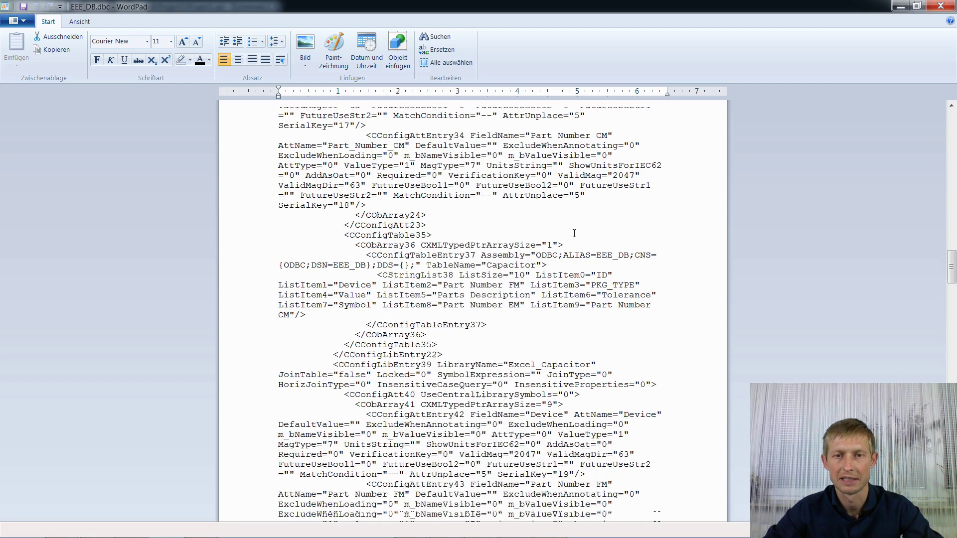
pyautogui.moveTo(508, 252); pyautogui.dragTo(562, 253)
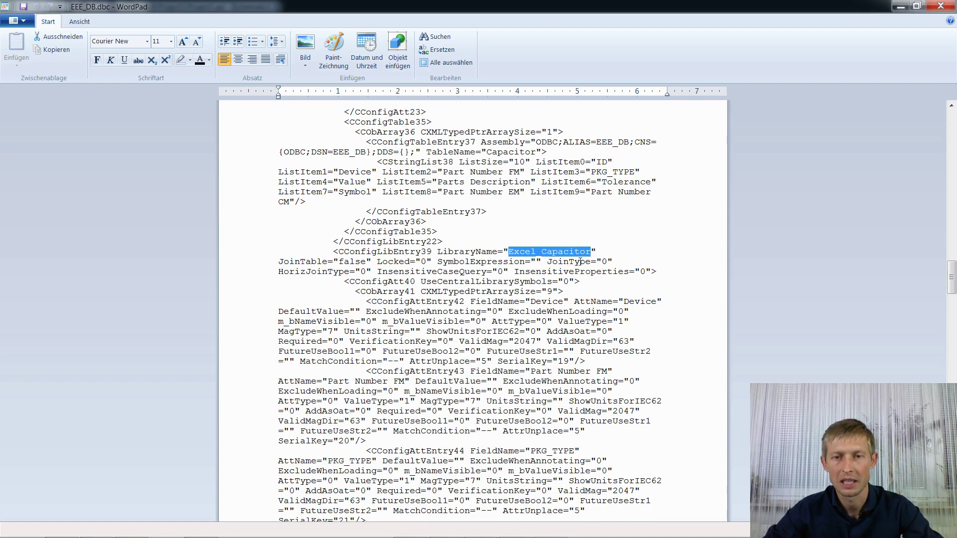
# Highlight the Excel_Capacitor FieldName="Value" and its ValueType="2" digit.
pyautogui.scroll(-4, 580, 261)
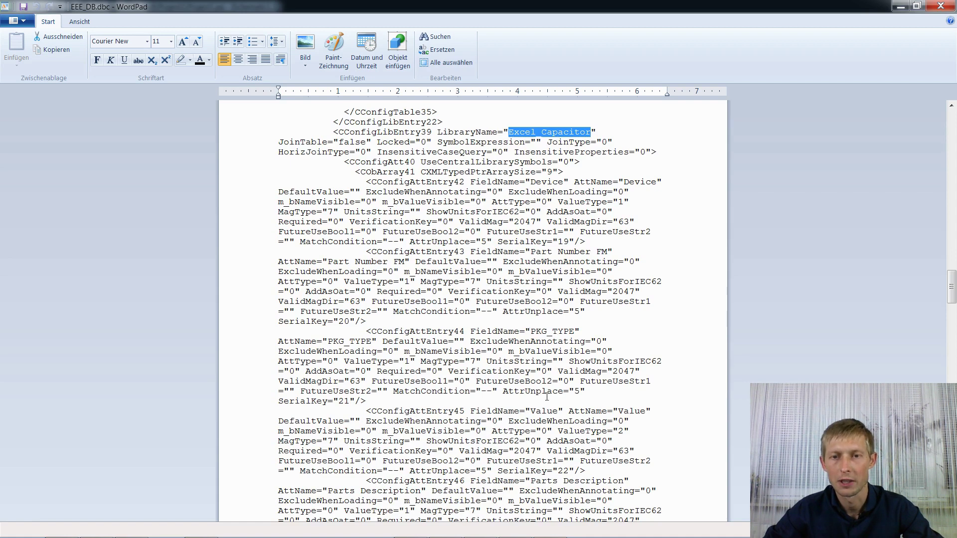
pyautogui.scroll(-1, 543, 401)
pyautogui.scroll(1, 537, 388)
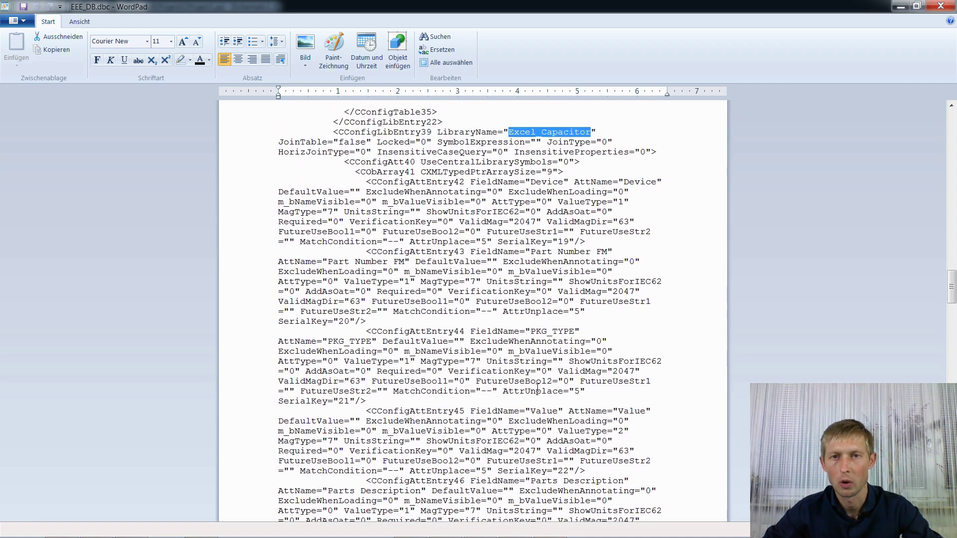
pyautogui.moveTo(531, 410); pyautogui.dragTo(557, 411)
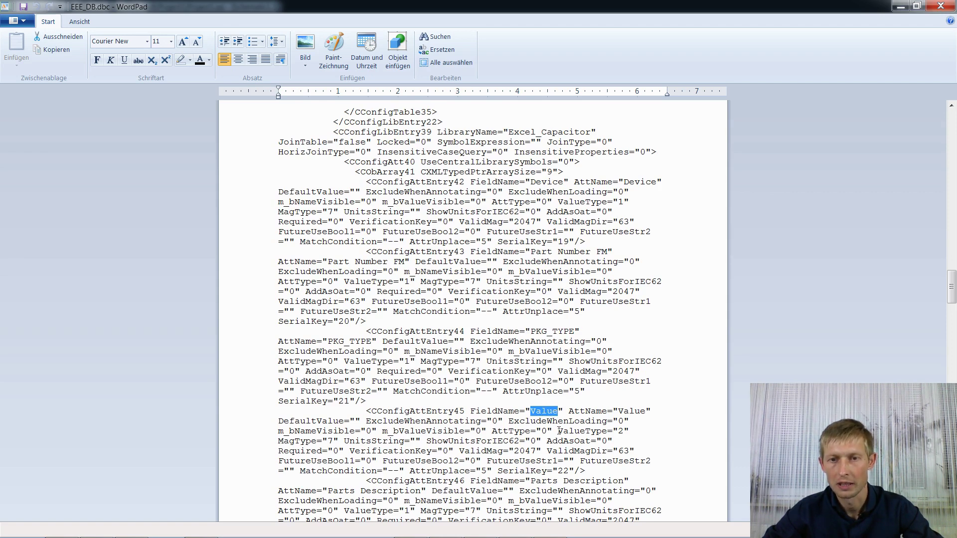
pyautogui.moveTo(558, 431); pyautogui.dragTo(624, 435)
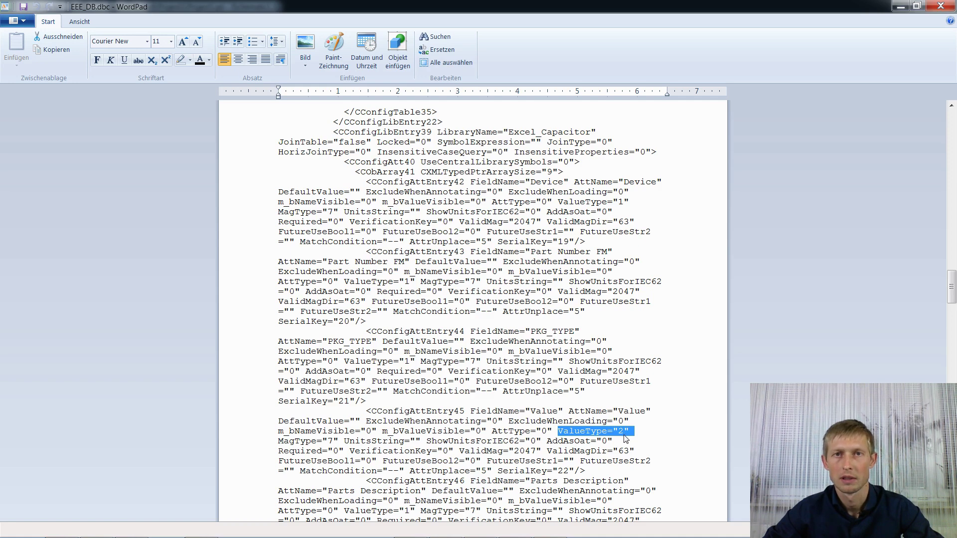
pyautogui.doubleClick(621, 432)
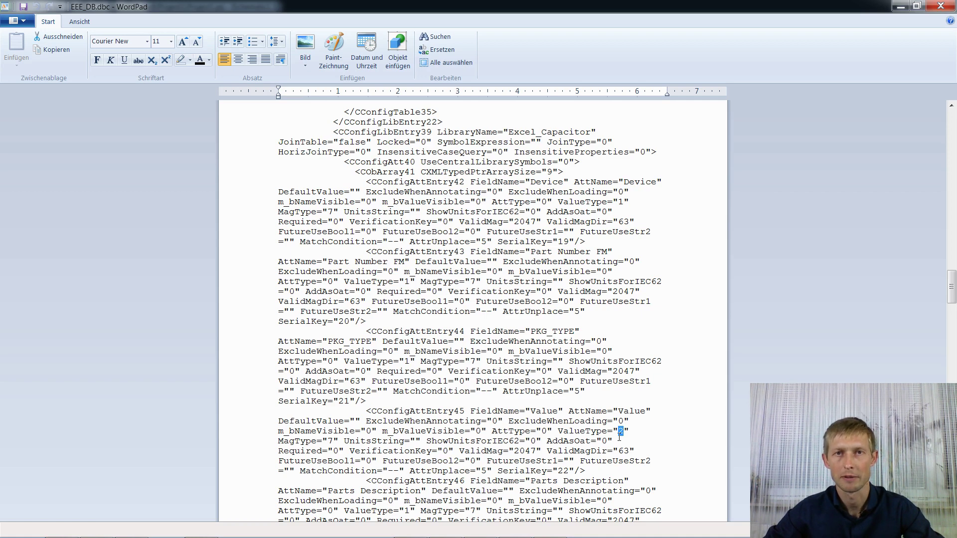
pyautogui.click(622, 431)
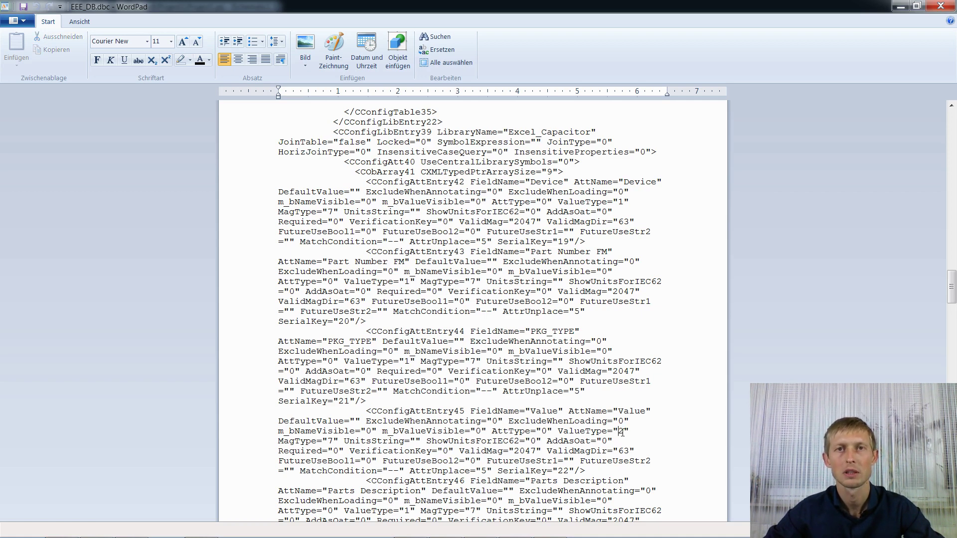
pyautogui.moveTo(619, 431); pyautogui.dragTo(624, 432)
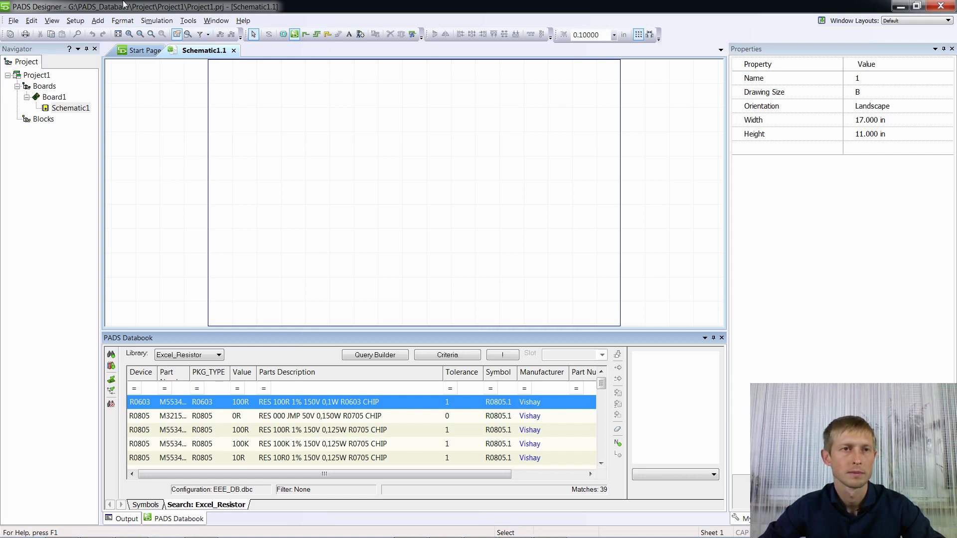
# In Settings under Project > Symbol Libraries, add a new library and browse for its path.
pyautogui.click(80, 25)
pyautogui.click(86, 33)
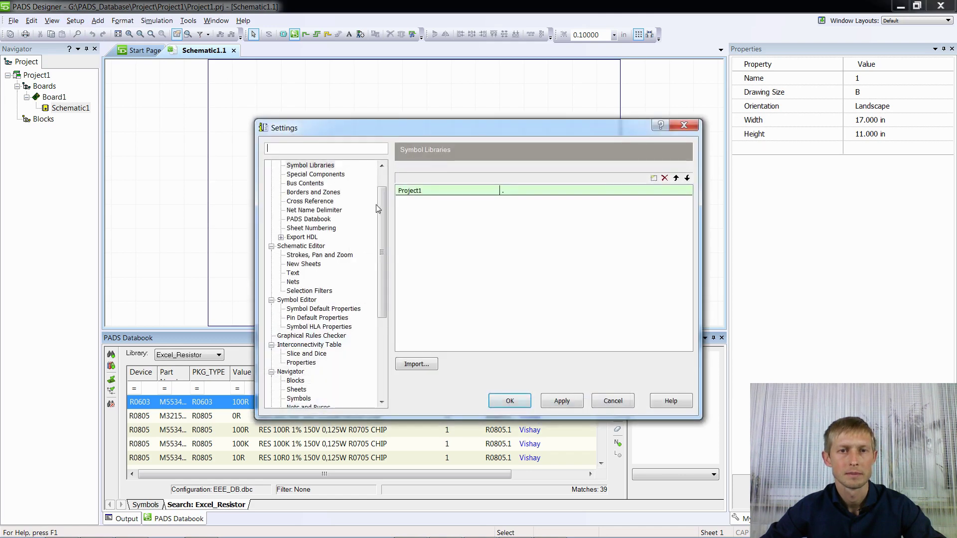
pyautogui.scroll(1, 382, 209)
pyautogui.scroll(1, 388, 204)
pyautogui.click(287, 165)
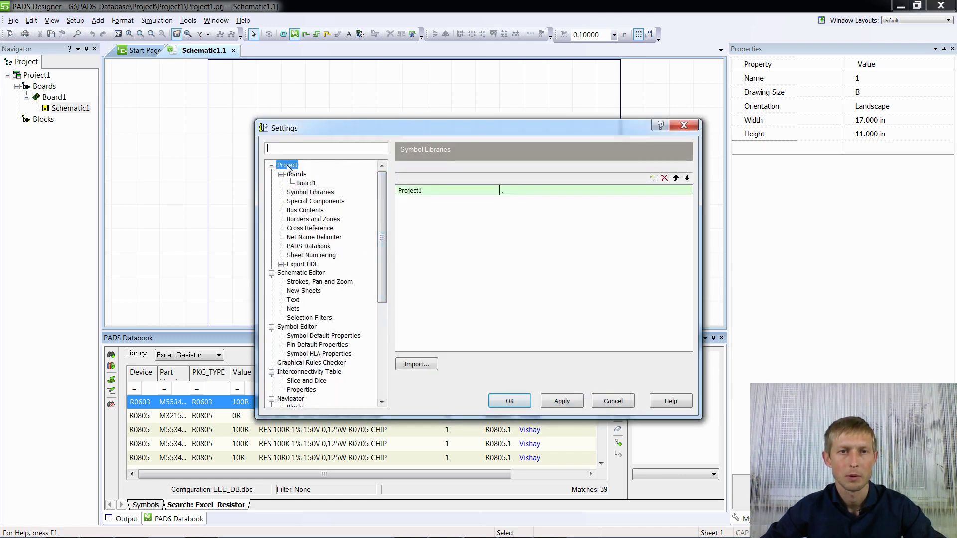
pyautogui.click(314, 193)
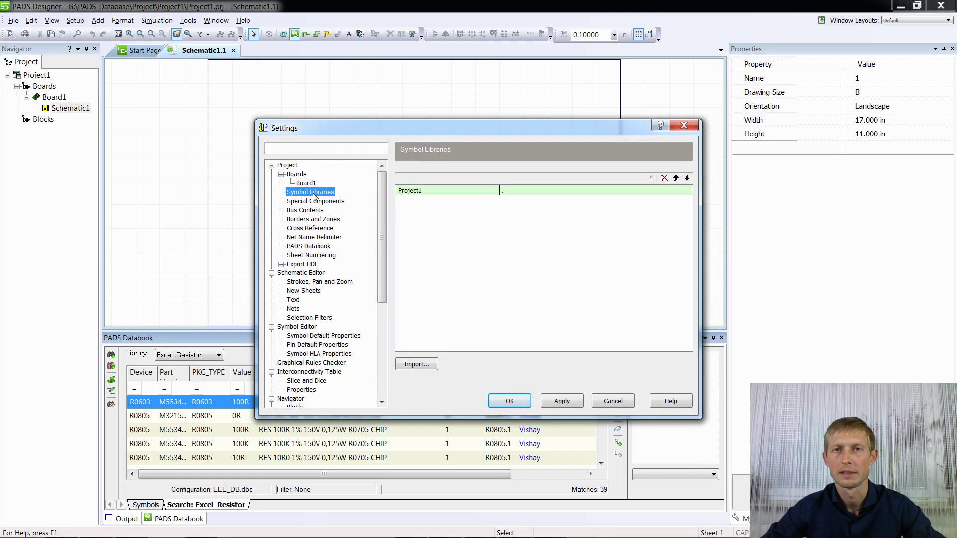
pyautogui.click(654, 179)
pyautogui.click(592, 245)
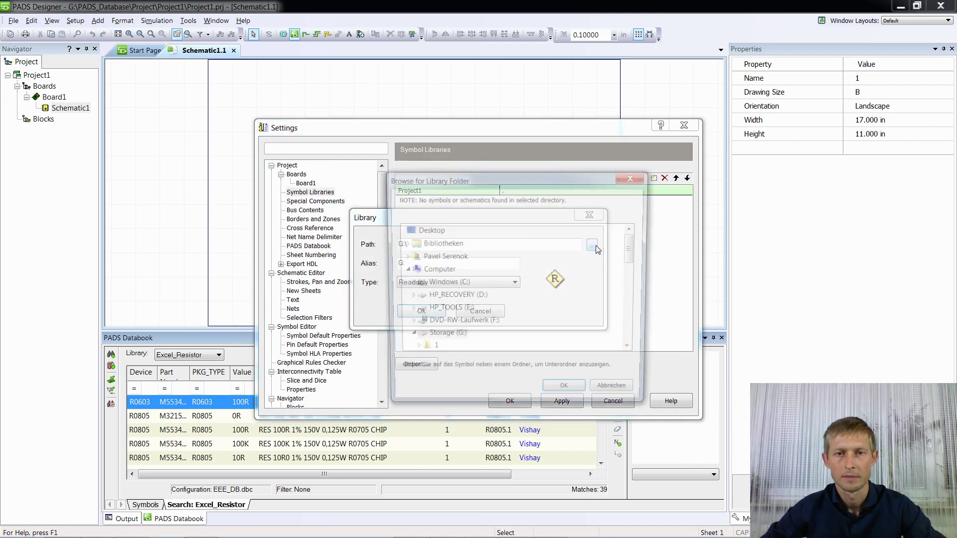
# Browse to the PADS_Database folder, then its sym subfolder, as the library path.
pyautogui.click(634, 352)
pyautogui.click(634, 352)
pyautogui.click(634, 352)
pyautogui.moveTo(634, 272); pyautogui.dragTo(640, 308)
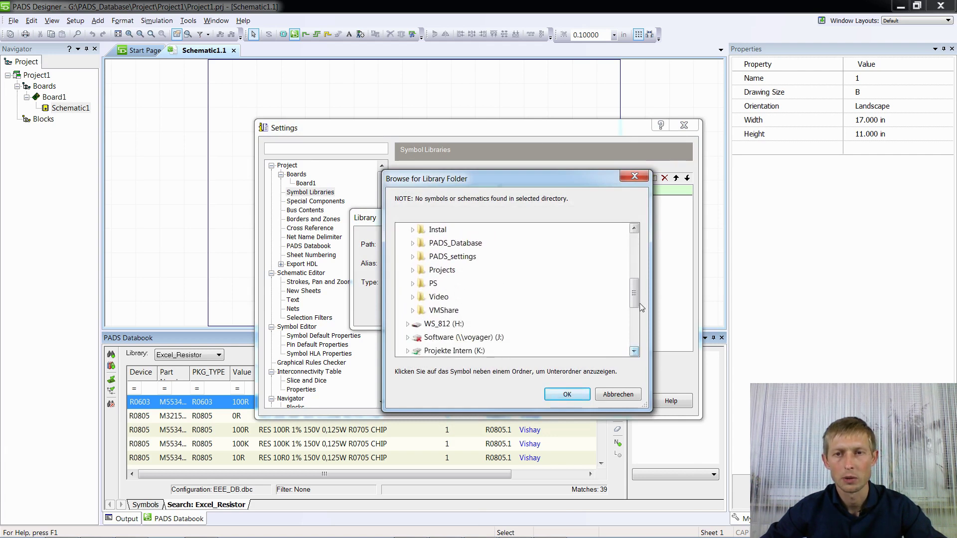
pyautogui.click(412, 243)
pyautogui.click(438, 243)
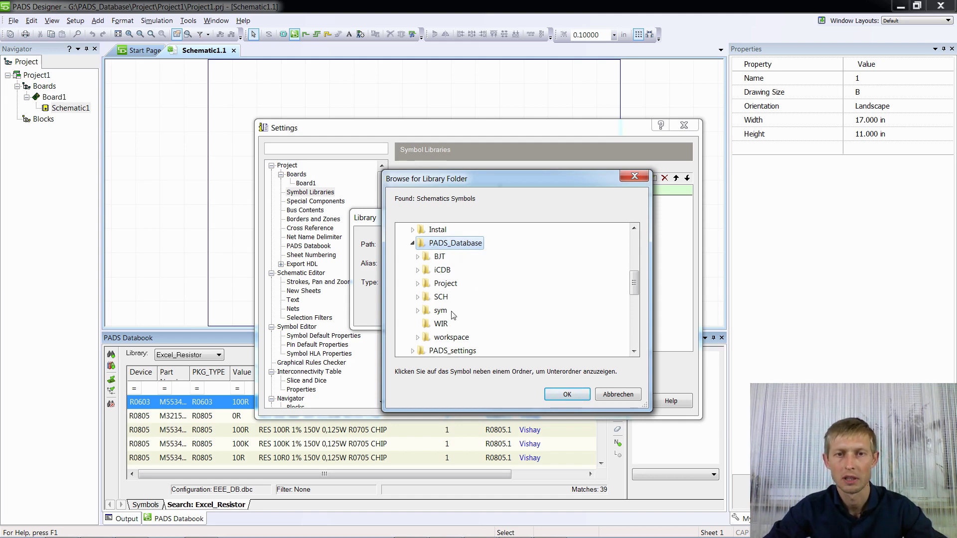
pyautogui.click(568, 394)
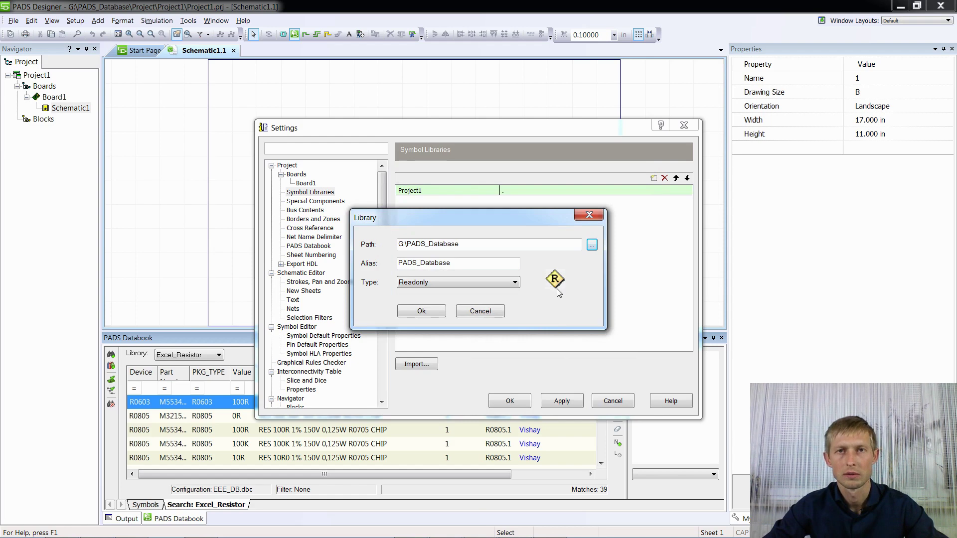
pyautogui.click(592, 244)
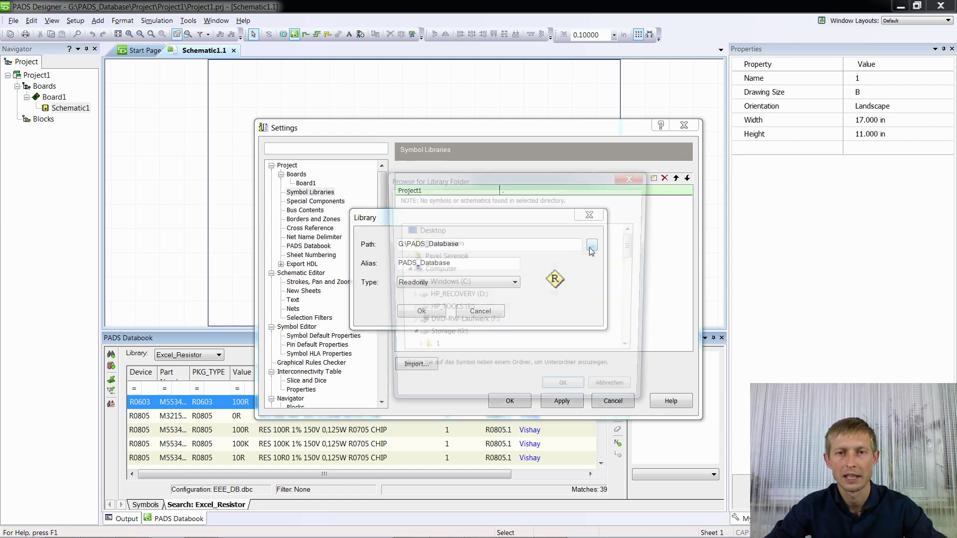
pyautogui.moveTo(638, 252); pyautogui.dragTo(634, 277)
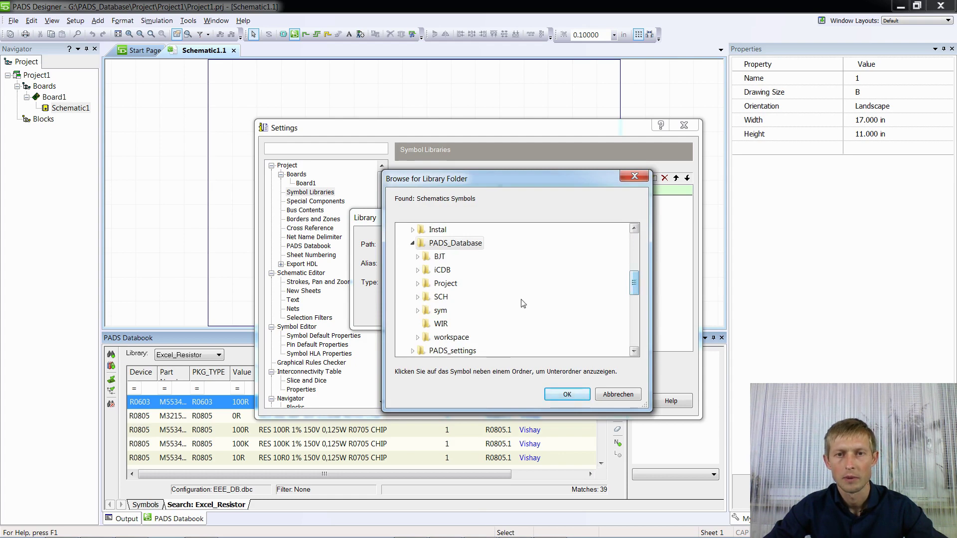
pyautogui.doubleClick(440, 337)
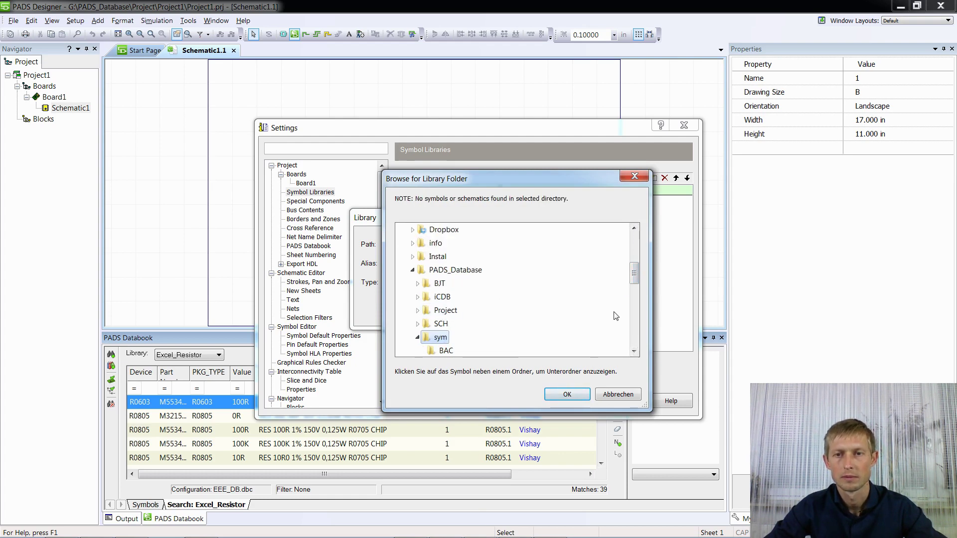
pyautogui.click(577, 397)
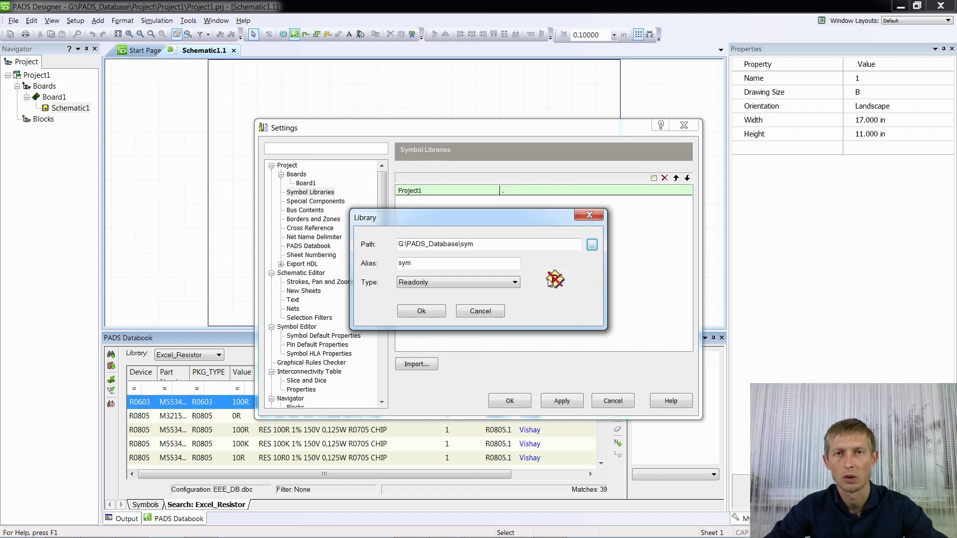
# Remove 'sym' to leave G:\PADS_Database\, confirm the read-only PADS_Database library, and close Settings.
pyautogui.click(502, 246)
pyautogui.press('BackSpace')
pyautogui.press('BackSpace')
pyautogui.press('BackSpace')
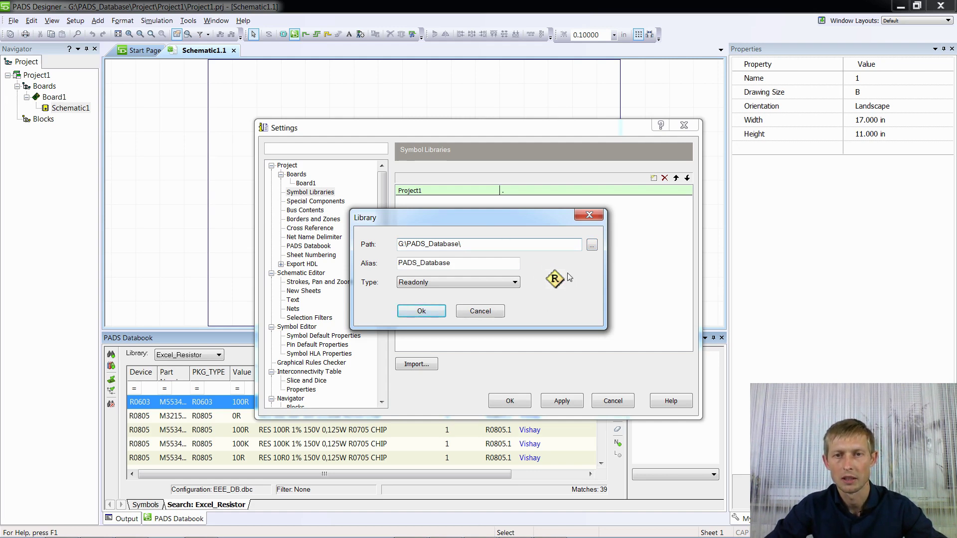
pyautogui.click(424, 311)
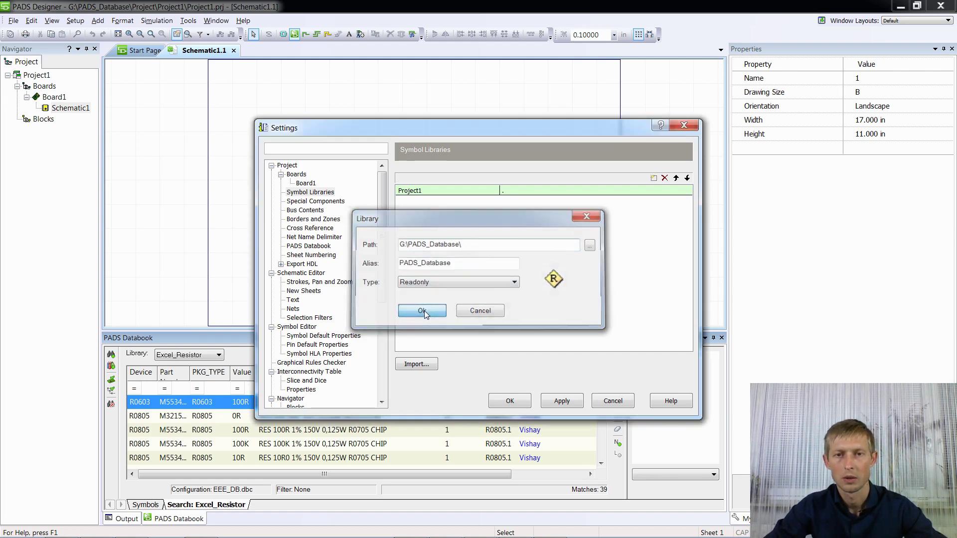
pyautogui.click(515, 404)
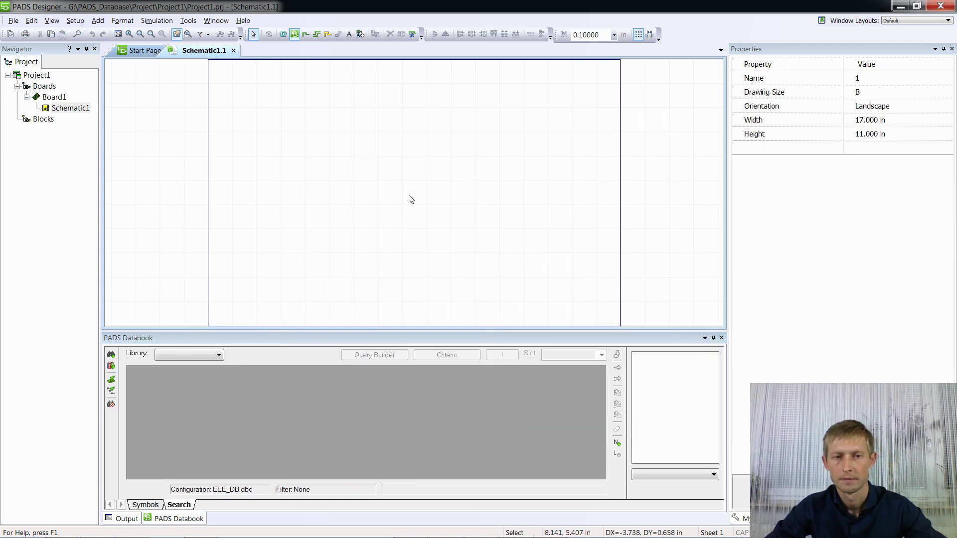
# Load Excel_Resistor in the Databook and drag the 100K R0805 resistor onto Schematic1.
pyautogui.click(218, 355)
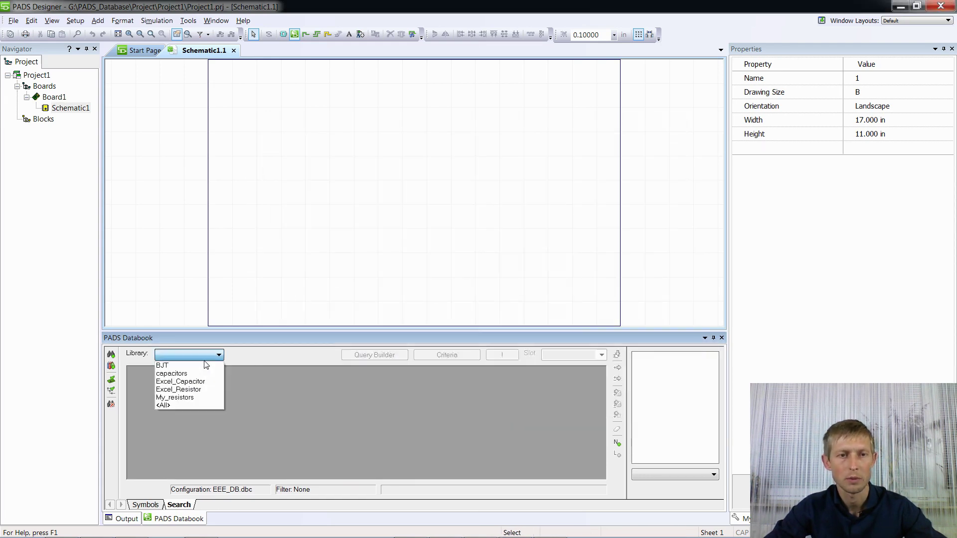
pyautogui.click(200, 389)
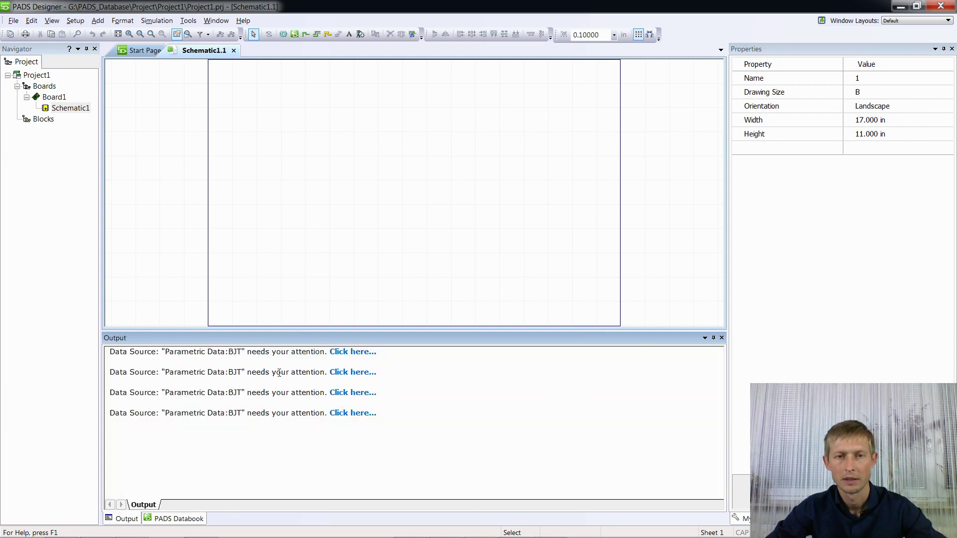
pyautogui.click(177, 517)
pyautogui.click(207, 432)
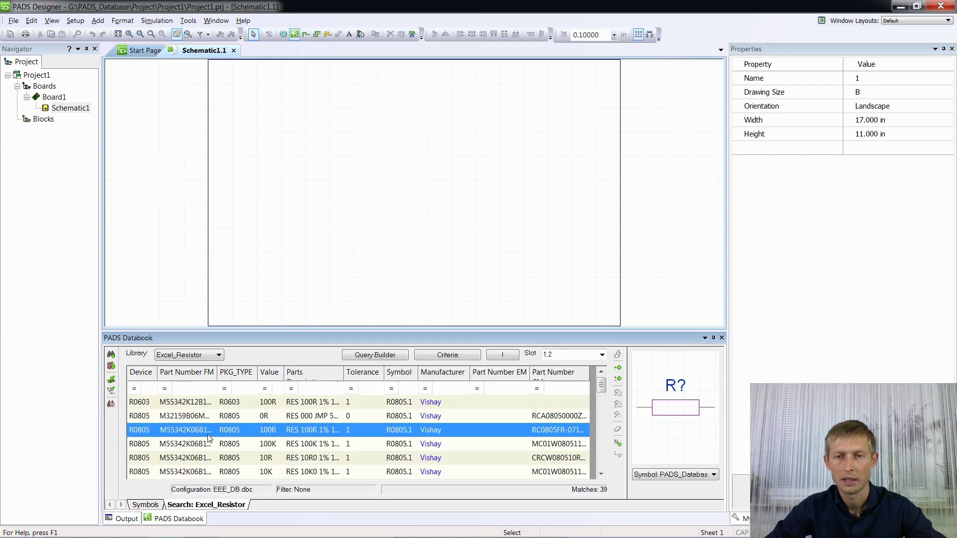
pyautogui.click(232, 447)
pyautogui.moveTo(674, 408); pyautogui.dragTo(385, 172)
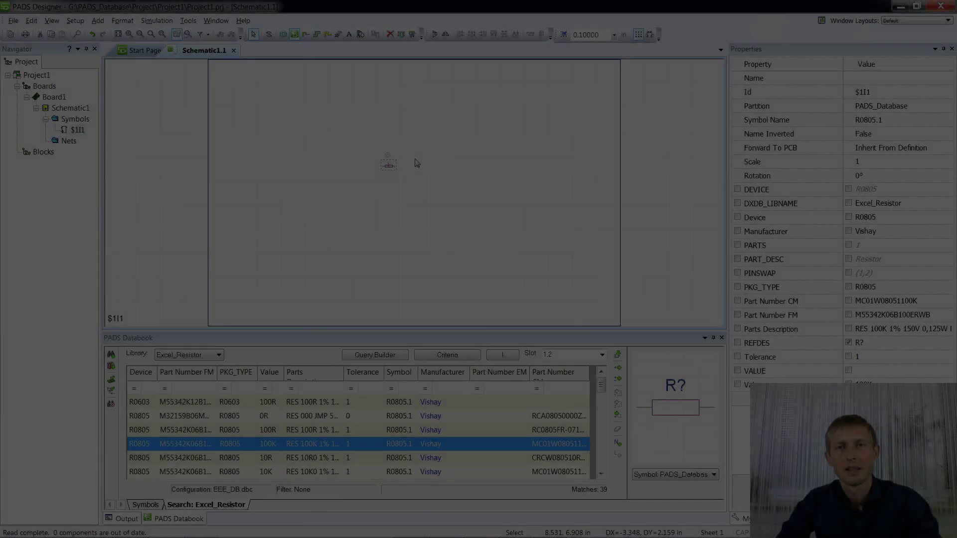